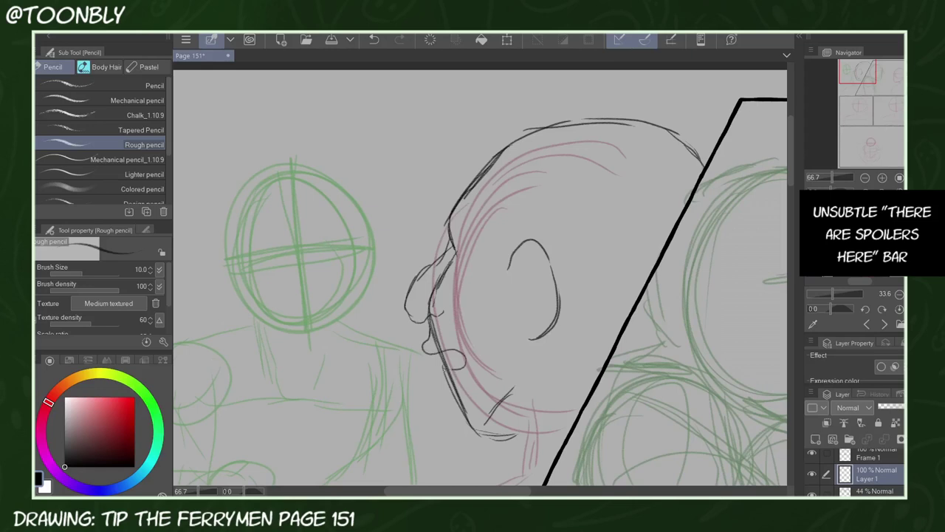
Sketch the chin, underside of the jaw and a short jaw shading line on the profile head
left_click_drag(453, 408, 510, 436)
left_click_drag(477, 433, 541, 421)
left_click_drag(521, 403, 498, 426)
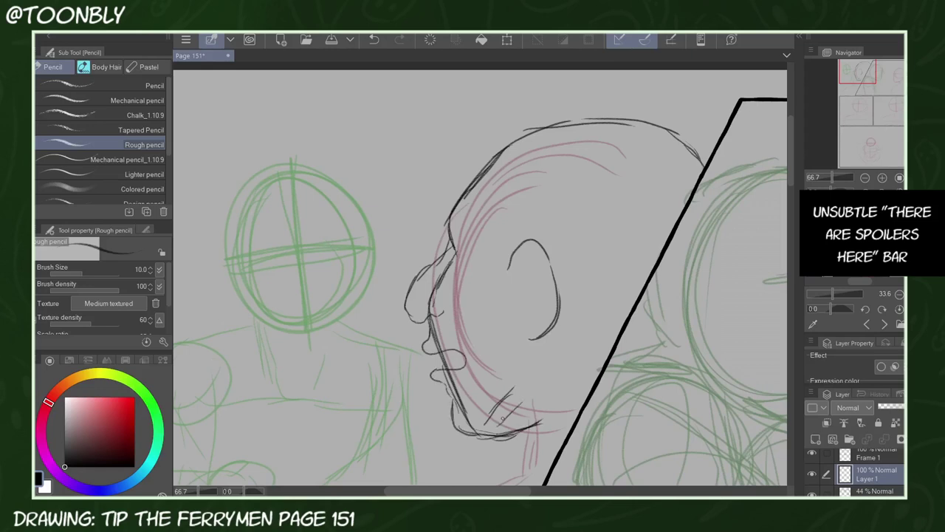
Hatch the profile's nose and jaw corner, and erase the old face line running behind the lips and chin
left_click_drag(424, 294, 409, 319)
left_click_drag(435, 282, 422, 322)
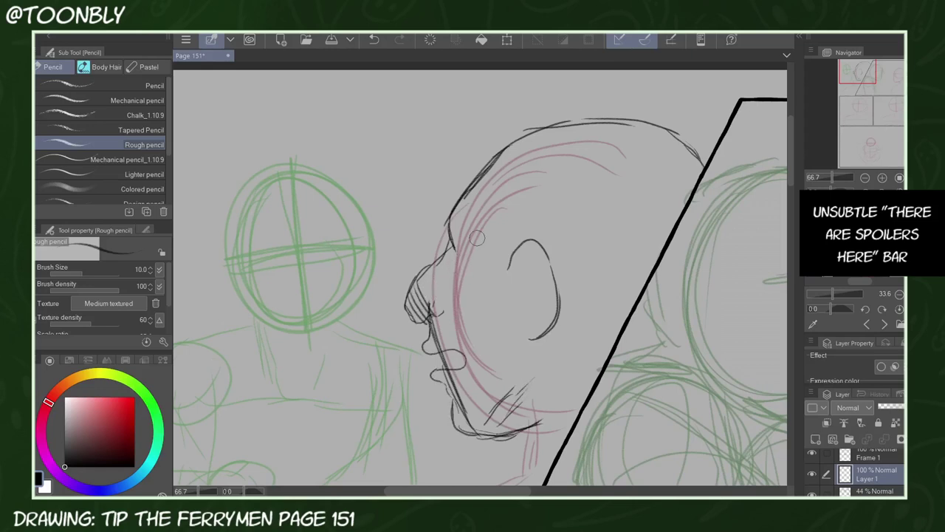
left_click_drag(442, 268, 426, 299)
left_click_drag(446, 280, 431, 308)
left_click_drag(453, 390, 465, 418)
mouse_move(518, 387)
left_mouse_down()
mouse_move(482, 411)
mouse_move(493, 415)
left_mouse_up()
left_click_drag(458, 387, 449, 372)
left_click_drag(441, 347, 436, 340)
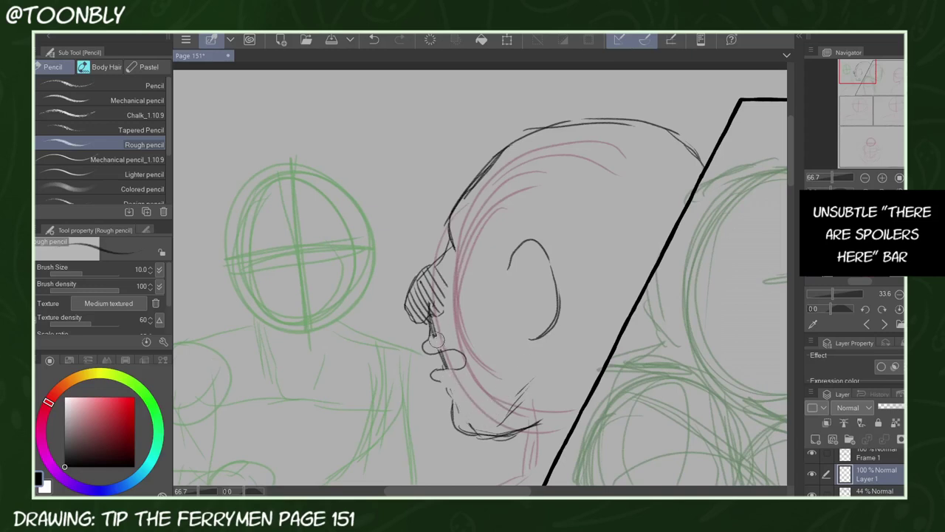
left_click_drag(488, 264, 496, 369)
left_click(373, 37)
left_click(373, 37)
Touch up the ear's lower curve and sketch the neck, shoulder line and chest curve beneath the profile head
left_click_drag(549, 333, 530, 341)
left_click(865, 177)
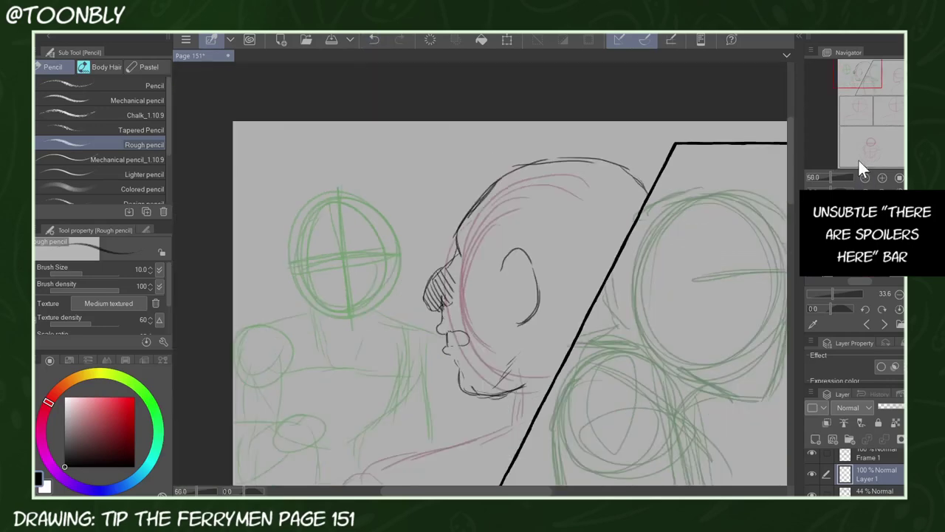
left_click_drag(514, 410, 450, 437)
left_click_drag(472, 429, 420, 439)
left_click_drag(864, 72, 864, 86)
left_click_drag(486, 253, 404, 265)
mouse_move(511, 245)
left_mouse_down()
mouse_move(503, 293)
mouse_move(343, 281)
mouse_move(474, 329)
left_mouse_up()
Block in the raised hand as a rough oval and sketch the outer arm contour down from the shoulder
mouse_move(306, 383)
left_mouse_down()
mouse_move(421, 364)
mouse_move(424, 375)
left_mouse_up()
left_click_drag(306, 371, 342, 412)
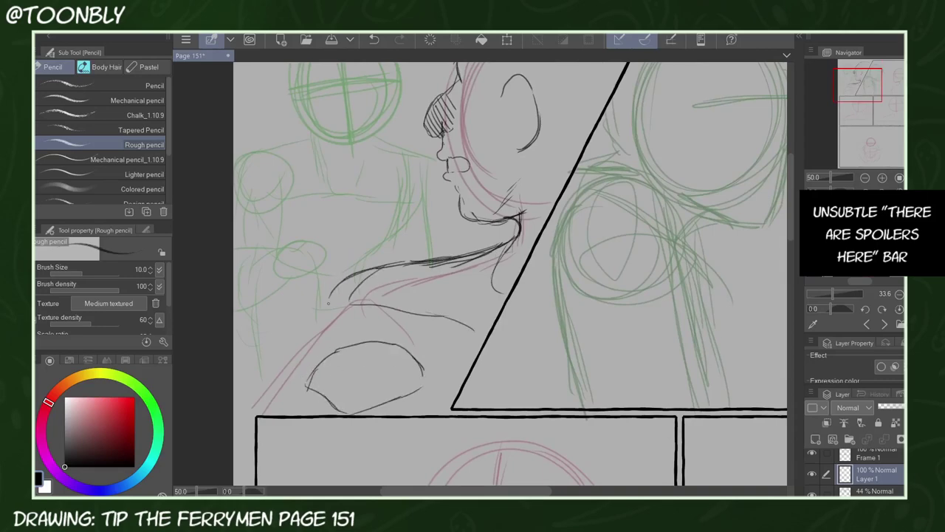
left_click_drag(328, 303, 237, 418)
Lasso the profile head, scale it down slightly and reposition it over the neck
left_click_drag(864, 85, 866, 76)
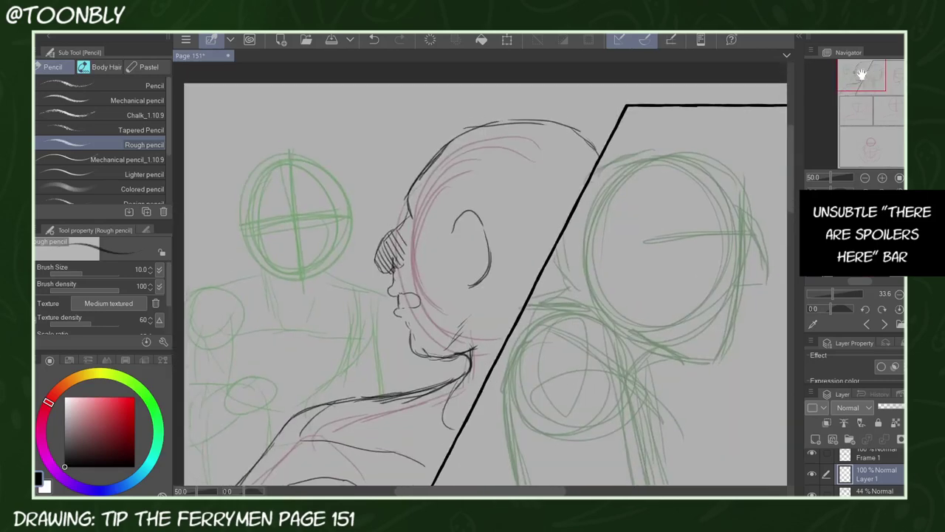
key("m")
mouse_move(428, 139)
left_mouse_down()
mouse_move(651, 199)
mouse_move(426, 137)
left_mouse_up()
key("ctrl+t")
left_click_drag(652, 96, 625, 121)
left_click_drag(475, 260, 488, 262)
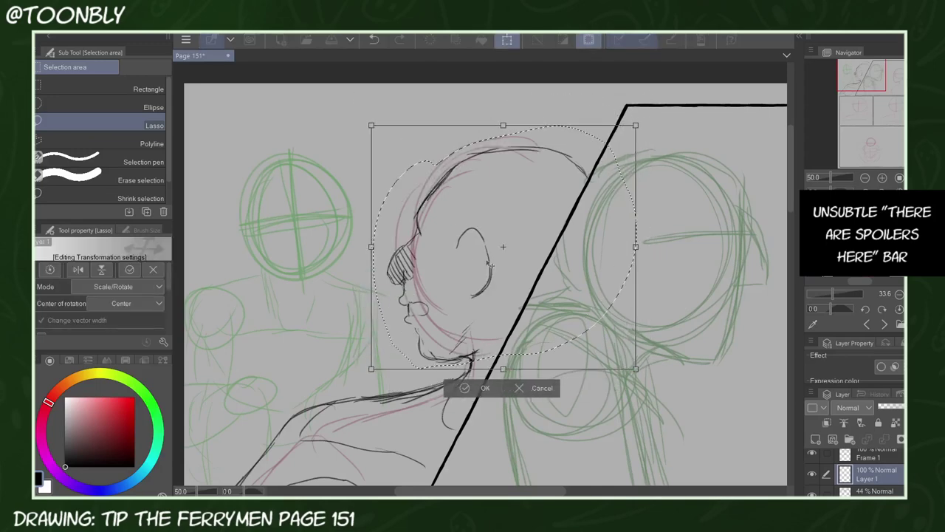
left_click(464, 390)
key("ctrl+d")
Re-sketch the forehead and skull contour of the profile head with the rough pencil
key("p")
key("h")
mouse_move(372, 177)
left_mouse_down()
mouse_move(505, 158)
mouse_move(544, 220)
left_mouse_up()
key("h")
Sketch the armpit crease and strengthen the outer shoulder and arm contour of the profile figure
left_click_drag(861, 97, 858, 91)
left_click_drag(390, 281, 411, 257)
left_click_drag(378, 298, 411, 260)
mouse_move(538, 186)
left_mouse_down()
mouse_move(351, 244)
mouse_move(273, 341)
left_mouse_up()
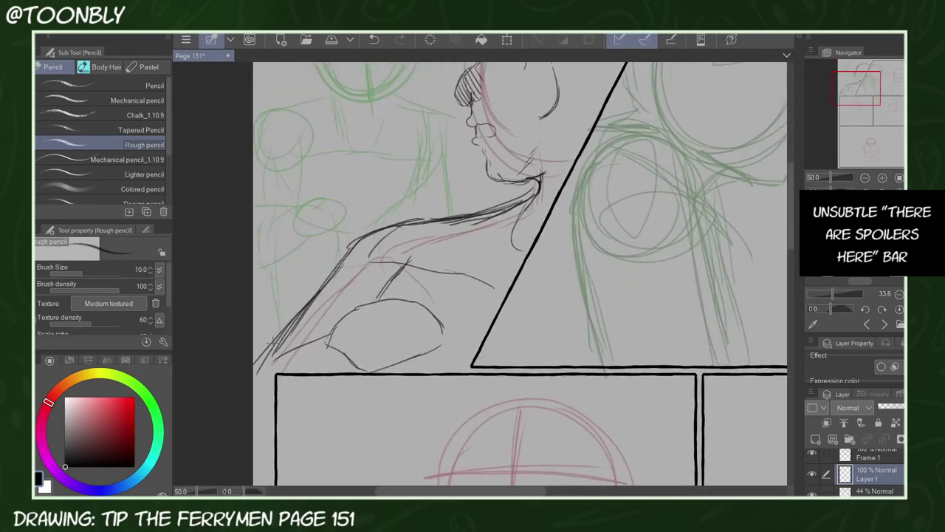
Sketch the fingers, wrist and back of the hand over the rough oval in the lower part of the panel
left_click_drag(359, 365, 421, 325)
mouse_move(356, 359)
left_mouse_down()
mouse_move(422, 322)
mouse_move(416, 370)
left_mouse_up()
mouse_move(306, 348)
left_mouse_down()
mouse_move(360, 303)
mouse_move(343, 322)
left_mouse_up()
left_click_drag(335, 341, 369, 374)
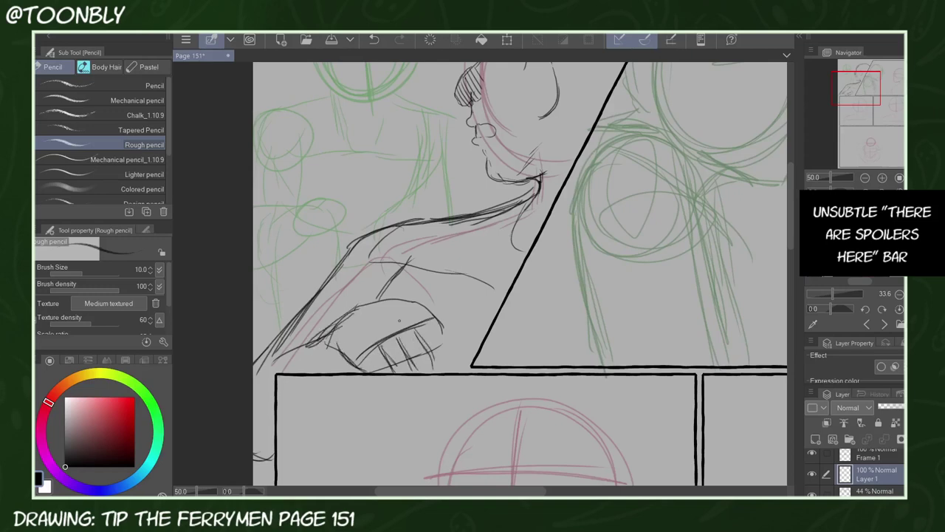
left_click_drag(395, 303, 353, 316)
left_click_drag(325, 329, 416, 300)
Sketch the chest line and rounded collar flap below the neck, and erase the old guide curves there
left_click_drag(521, 209, 443, 337)
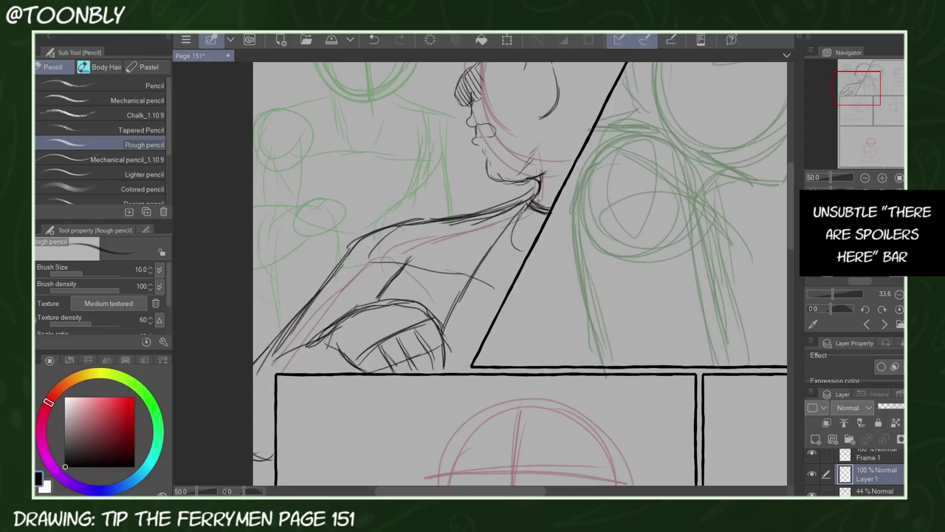
left_click_drag(487, 253, 525, 269)
left_click_drag(418, 266, 493, 287)
left_click_drag(516, 226, 519, 253)
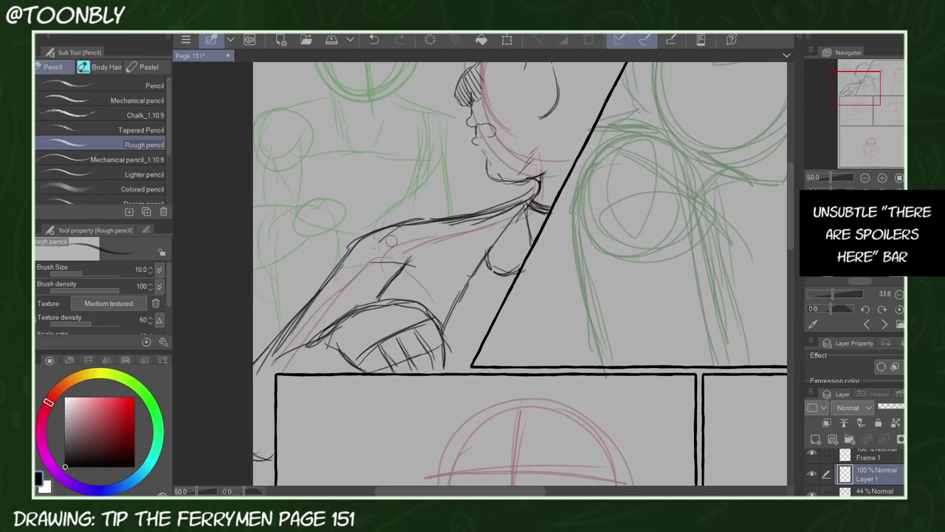
Hide the coloured guide sketch, fade Layer 1 to 39% opacity and add a new layer above it
left_click_drag(857, 73, 862, 72)
left_click(811, 492)
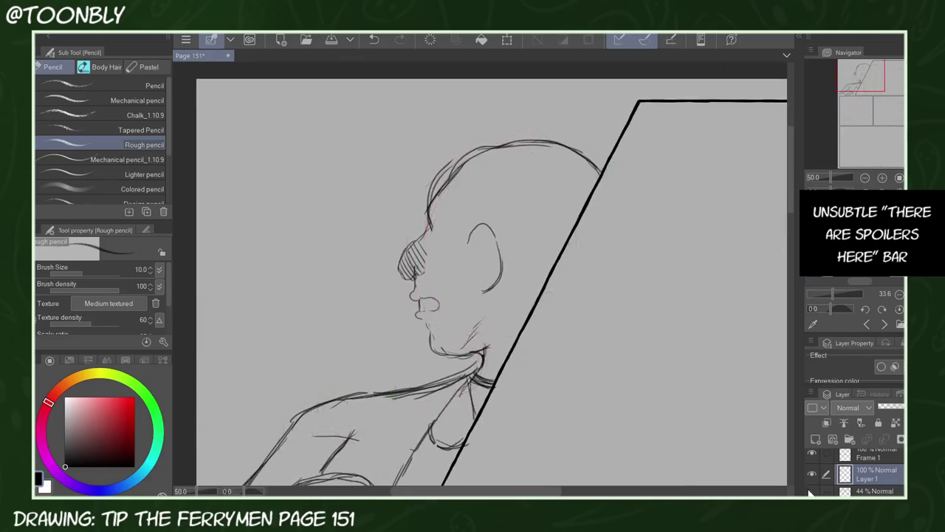
key("h")
left_click_drag(894, 409, 868, 422)
left_click(832, 438)
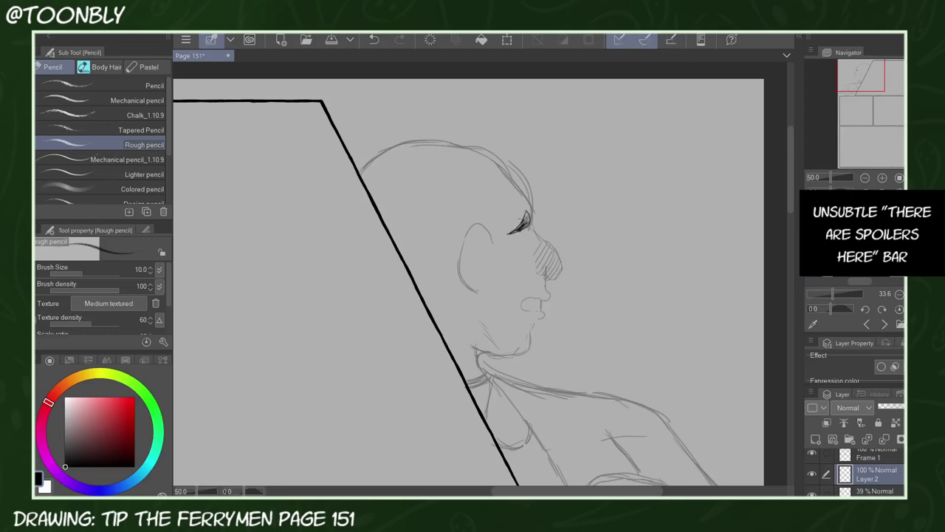
Sketch curly hair around the profile figure's brow, ear, nape and crown on the new layer
left_click_drag(494, 234, 481, 268)
left_click_drag(498, 207, 508, 200)
left_click_drag(471, 175, 521, 222)
left_click_drag(510, 235, 537, 202)
key("h")
left_click_drag(481, 291, 461, 307)
mouse_move(473, 297)
left_mouse_down()
mouse_move(485, 317)
mouse_move(463, 338)
mouse_move(493, 349)
left_mouse_up()
left_click_drag(471, 353, 501, 358)
mouse_move(541, 122)
left_mouse_down()
mouse_move(413, 164)
mouse_move(423, 234)
left_mouse_up()
Erase the skull outline hidden under the hair on the 39% layer and touch up the lower face
left_click(875, 492)
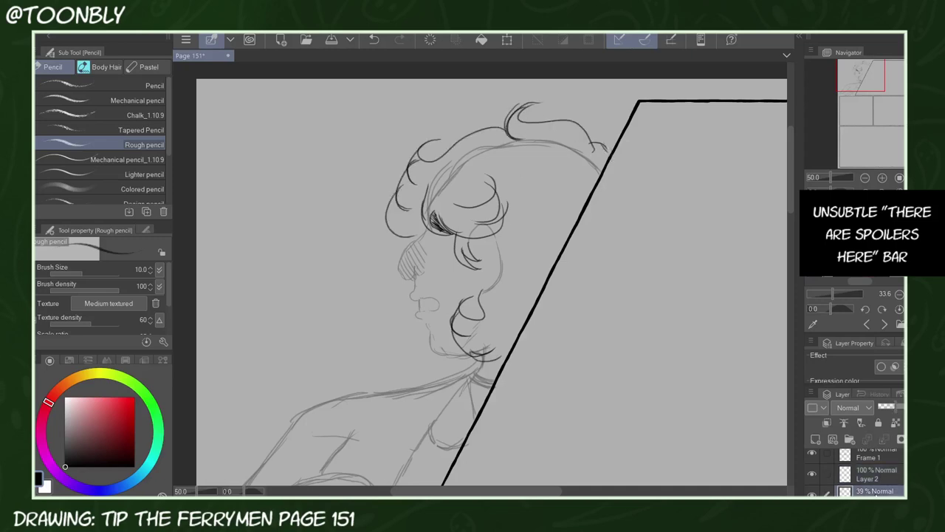
left_click_drag(509, 148, 423, 211)
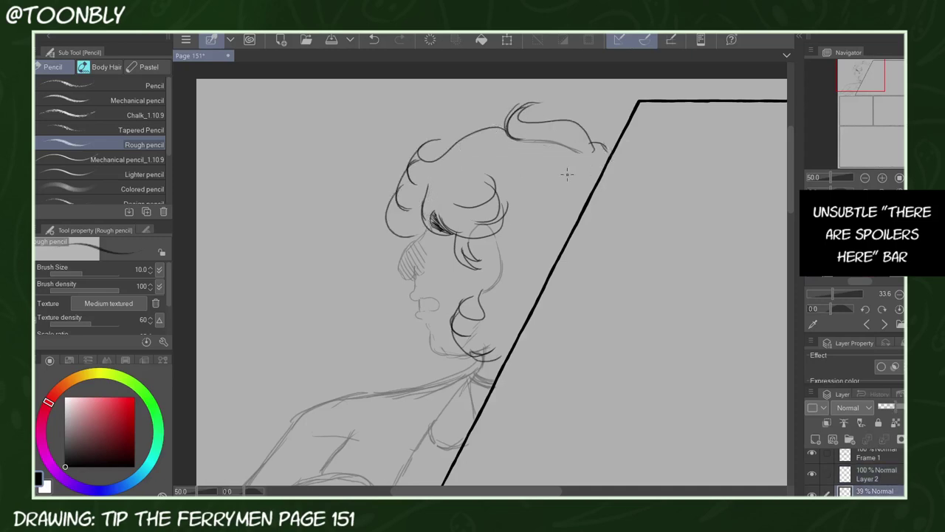
left_click(371, 39)
left_click_drag(423, 320, 432, 338)
Restore the faded figure layer to 100% opacity and merge the hair layer down into it
left_click_drag(900, 406, 923, 406)
left_click(877, 474)
left_click(884, 440)
Show the coloured guide sketch again at reduced opacity and add a new layer for the second figure
left_click(812, 493)
left_click(815, 440)
left_click_drag(862, 79, 850, 75)
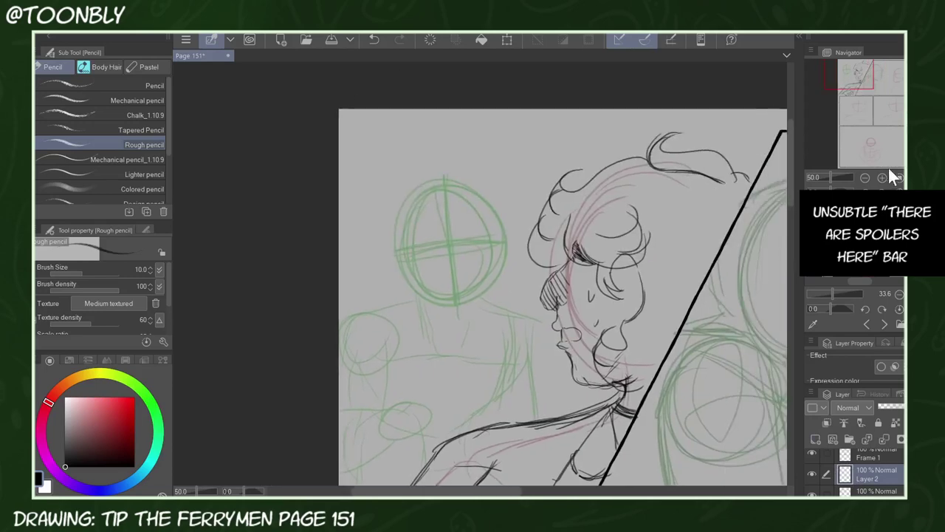
left_click(889, 174)
left_click_drag(890, 405, 888, 405)
left_click(874, 455)
Sketch the second figure's skull circle, facial guidelines and face outline over the green guide head
mouse_move(345, 118)
left_mouse_down()
mouse_move(489, 130)
mouse_move(371, 186)
mouse_move(476, 222)
mouse_move(497, 144)
left_mouse_up()
left_click_drag(391, 102, 419, 278)
key("h")
mouse_move(459, 174)
left_mouse_down()
mouse_move(659, 193)
mouse_move(634, 188)
left_mouse_up()
left_click_drag(463, 196, 651, 211)
left_click_drag(546, 80, 484, 123)
mouse_move(514, 88)
left_mouse_down()
mouse_move(457, 164)
mouse_move(453, 229)
mouse_move(488, 349)
mouse_move(589, 329)
mouse_move(635, 215)
left_mouse_up()
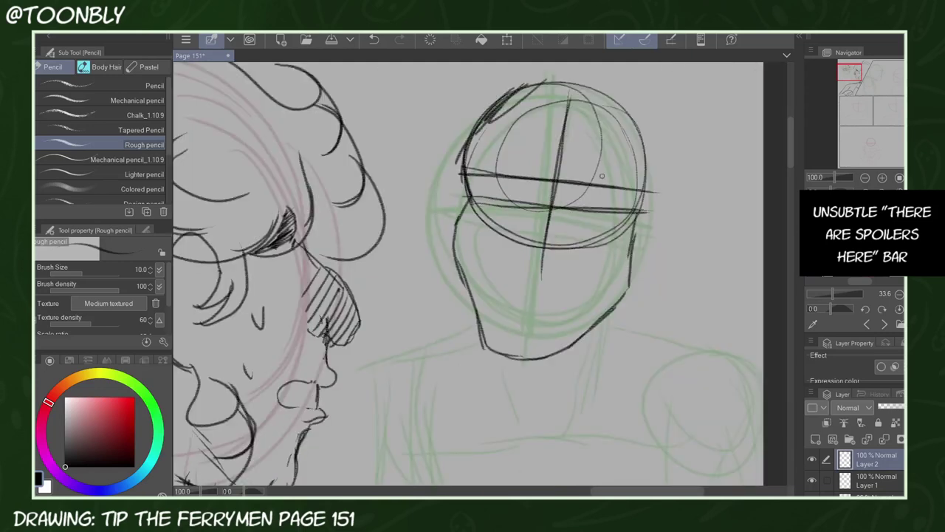
Redraw the face's vertical centre line and strengthen the upper skull contour of the second head
left_click_drag(565, 120, 517, 352)
left_click_drag(566, 109, 534, 274)
left_click_drag(573, 87, 522, 333)
left_click_drag(504, 101, 591, 75)
left_click_drag(527, 83, 645, 91)
Sketch the second head's ear and refine its outer skull and jaw contours
key("h")
mouse_move(317, 209)
left_mouse_down()
mouse_move(290, 186)
mouse_move(325, 288)
left_mouse_up()
mouse_move(338, 83)
left_mouse_down()
mouse_move(270, 189)
mouse_move(473, 96)
mouse_move(476, 332)
left_mouse_up()
mouse_move(396, 345)
left_mouse_down()
mouse_move(475, 339)
mouse_move(490, 283)
left_mouse_up()
Rotate and reposition the second head over its green guide with a transform
left_click(865, 177)
left_click(864, 177)
left_click(882, 177)
key("ctrl+t")
mouse_move(496, 138)
left_mouse_down()
mouse_move(485, 153)
mouse_move(505, 135)
left_mouse_up()
left_click_drag(412, 243, 425, 239)
key("Return")
Sketch the neck and both shoulder lines under the second head, and nudge the drawing slightly with a transform
mouse_move(392, 299)
left_mouse_down()
mouse_move(387, 315)
mouse_move(303, 338)
left_mouse_up()
left_click_drag(455, 318, 552, 341)
mouse_move(853, 77)
left_mouse_down()
mouse_move(846, 105)
mouse_move(842, 94)
mouse_move(868, 66)
left_mouse_up()
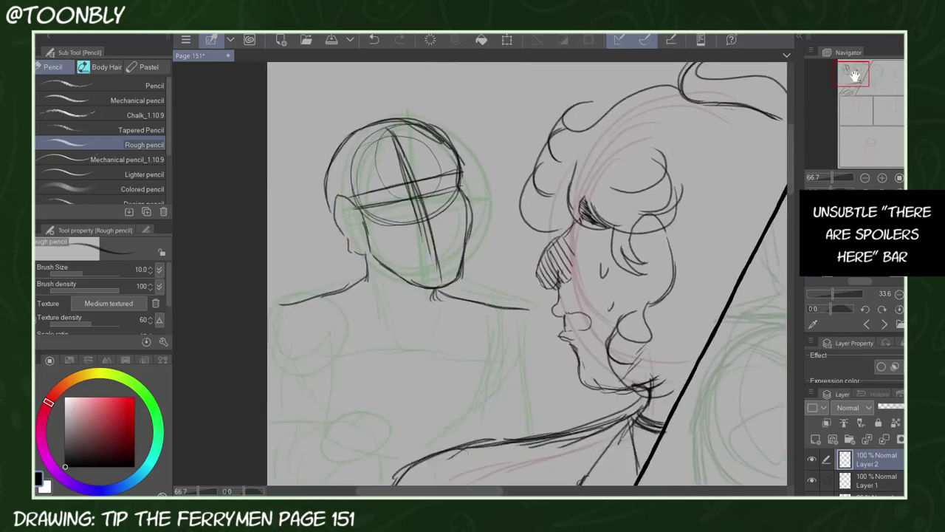
key("ctrl+t")
left_click_drag(477, 262, 479, 256)
key("Return")
Sketch the second figure's outer shoulder curve and the two front edges of the open jacket
left_click_drag(330, 289, 273, 324)
left_click_drag(374, 273, 391, 337)
left_click_drag(386, 328, 379, 389)
mouse_move(443, 291)
left_mouse_down()
mouse_move(464, 372)
mouse_move(449, 437)
left_mouse_up()
Sketch the second figure's arm nearest the profile figure, with its inner edge, outer edge and sleeve hem
left_click_drag(488, 324, 503, 376)
left_click_drag(501, 362, 482, 426)
left_click_drag(514, 298, 545, 399)
left_click_drag(489, 418, 540, 401)
Sketch the second figure's reaching hand with thumb, palm and curled fingers at the profile figure's shoulder
left_click_drag(851, 77, 846, 87)
left_click(848, 178)
mouse_move(365, 315)
left_mouse_down()
mouse_move(412, 262)
mouse_move(435, 328)
mouse_move(498, 390)
left_mouse_up()
left_click_drag(450, 321, 458, 339)
mouse_move(452, 321)
left_mouse_down()
mouse_move(479, 350)
mouse_move(486, 384)
left_mouse_up()
mouse_move(486, 387)
left_mouse_down()
mouse_move(465, 420)
mouse_move(431, 396)
left_mouse_up()
mouse_move(414, 377)
left_mouse_down()
mouse_move(469, 420)
mouse_move(510, 408)
left_mouse_up()
mouse_move(477, 430)
left_mouse_down()
mouse_move(526, 399)
mouse_move(530, 385)
mouse_move(542, 405)
left_mouse_up()
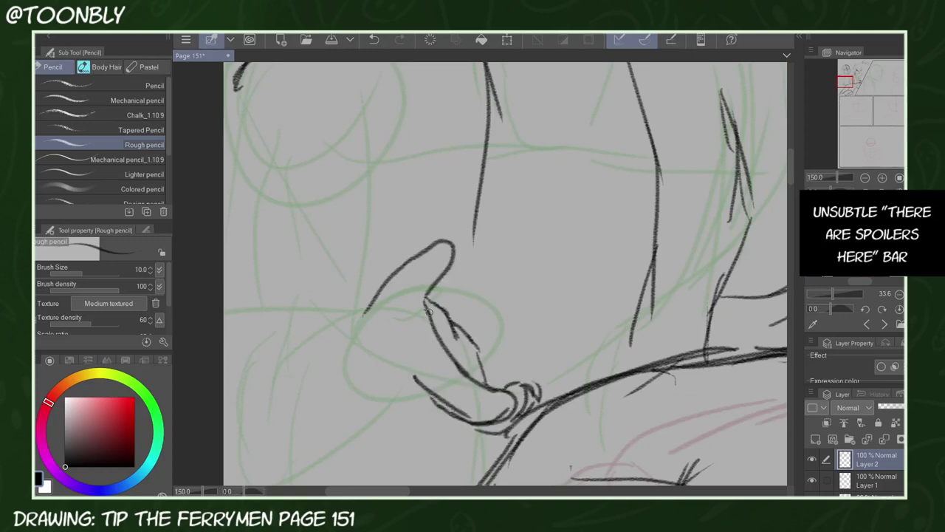
left_click_drag(425, 311, 473, 378)
left_click_drag(377, 298, 352, 330)
Sketch two lines across the reaching arm's sleeve and the jacket's side edge above the hand
scroll(473, 285, "down", 3)
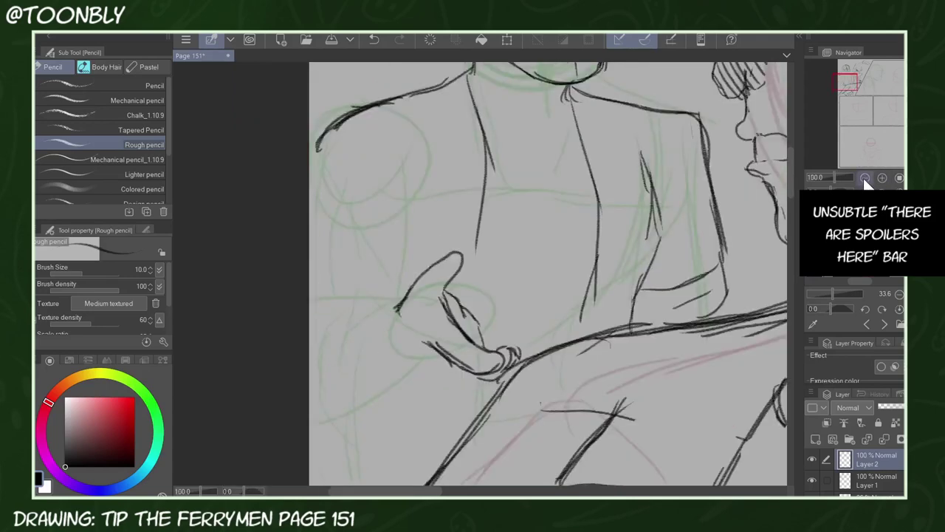
left_click_drag(421, 253, 367, 260)
left_click_drag(422, 281, 368, 273)
left_click_drag(433, 283, 434, 238)
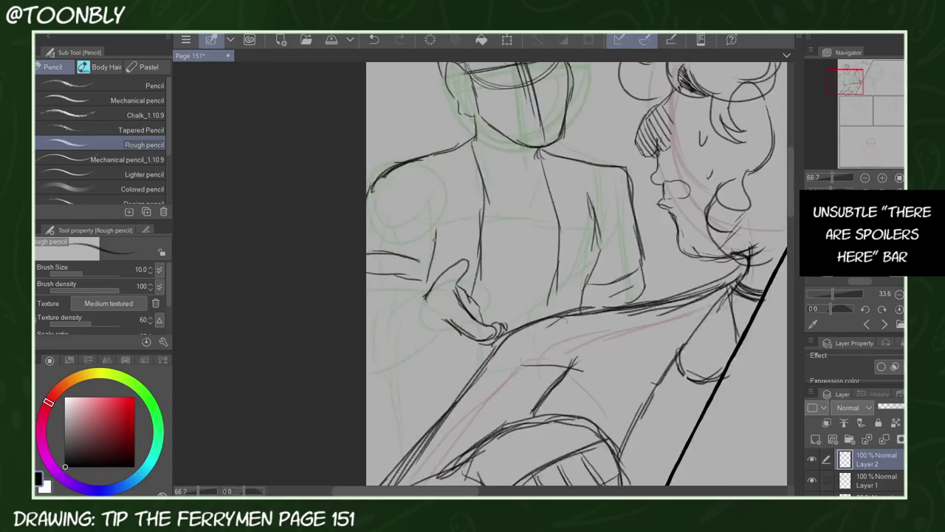
Sketch the patch on the reaching arm's upper sleeve and the forearm contours leading to the hand
left_click_drag(394, 179, 429, 184)
left_click_drag(427, 210, 370, 214)
left_click_drag(425, 182, 424, 213)
left_click_drag(414, 223, 366, 223)
left_click_drag(425, 291, 369, 306)
left_click_drag(410, 380, 367, 384)
left_click_drag(404, 375, 440, 329)
Sketch the second figure's jacket lapels and the shirt's rounded neckline
left_click_drag(474, 133, 456, 142)
left_click_drag(440, 141, 437, 219)
left_click_drag(578, 166, 567, 216)
left_click_drag(588, 220, 554, 294)
left_click_drag(495, 168, 542, 175)
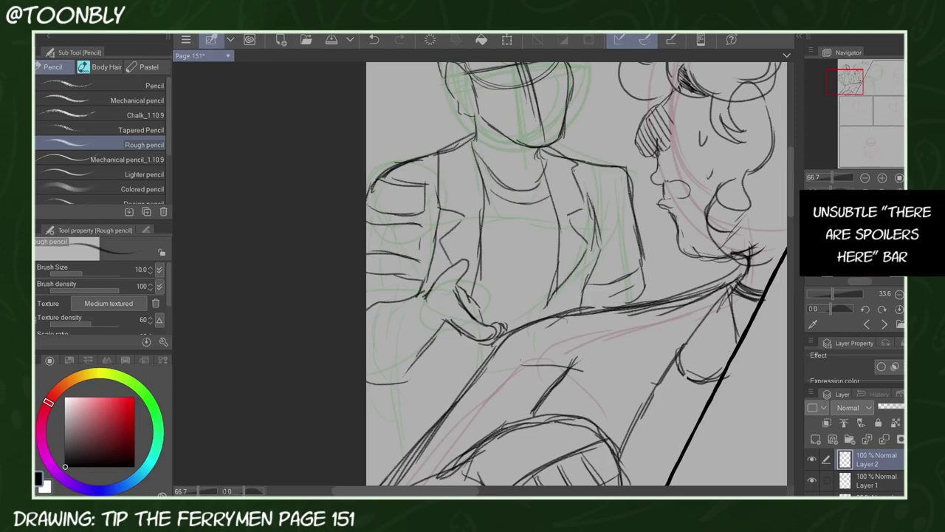
Add patch lines on the second figure's far sleeve and further contour lines to the jacket and torso
left_click_drag(858, 87, 851, 81)
left_click_drag(556, 238, 588, 230)
left_click_drag(558, 243, 572, 290)
left_click_drag(585, 208, 599, 311)
left_click_drag(597, 302, 604, 327)
left_click_drag(522, 304, 505, 350)
left_click_drag(447, 230, 496, 240)
left_click_drag(853, 88, 847, 100)
left_click_drag(432, 243, 418, 289)
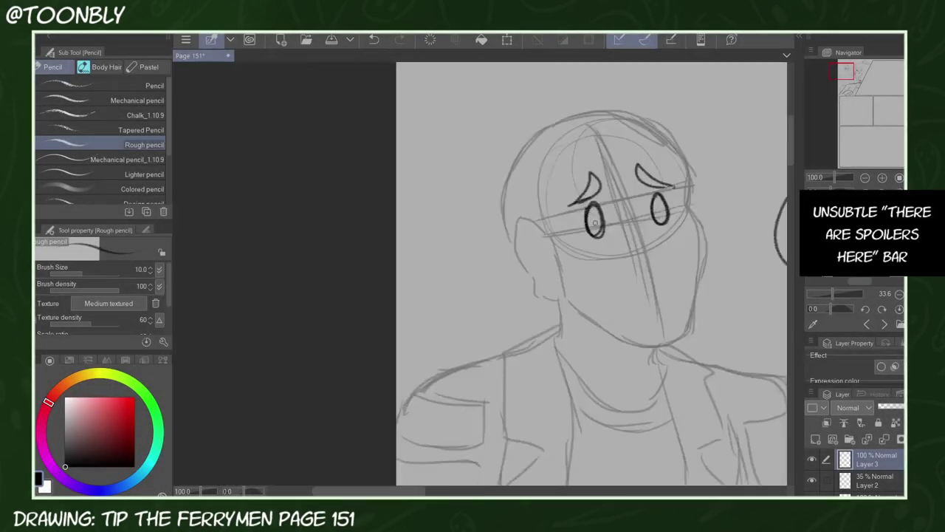
Fill in an eye and the eyebrows on Layer 3, and sketch the second figure's fringe and wide smile
left_click_drag(596, 223, 601, 230)
mouse_move(569, 168)
left_mouse_down()
mouse_move(496, 193)
mouse_move(569, 220)
mouse_move(596, 180)
left_mouse_up()
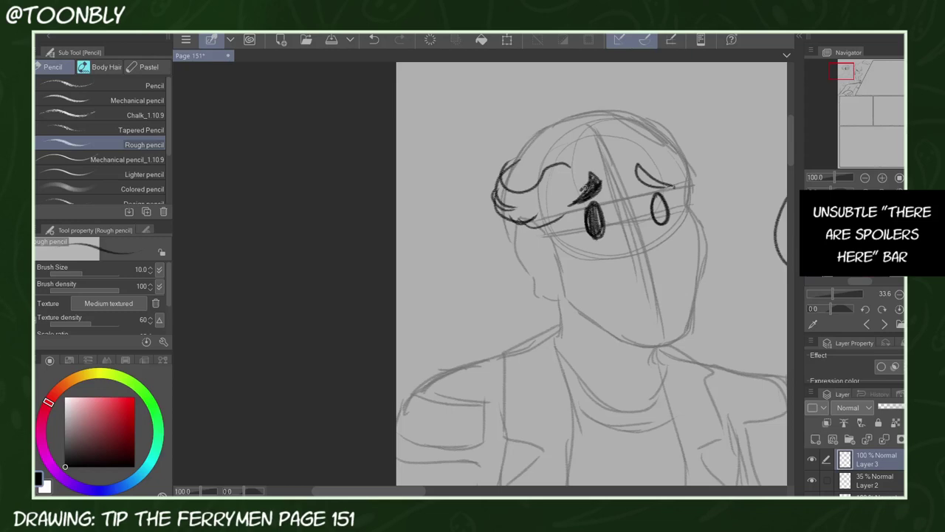
left_click_drag(638, 169, 666, 186)
mouse_move(599, 166)
left_mouse_down()
mouse_move(576, 208)
mouse_move(665, 177)
mouse_move(702, 192)
mouse_move(561, 268)
mouse_move(549, 228)
left_mouse_up()
left_click_drag(651, 294, 622, 308)
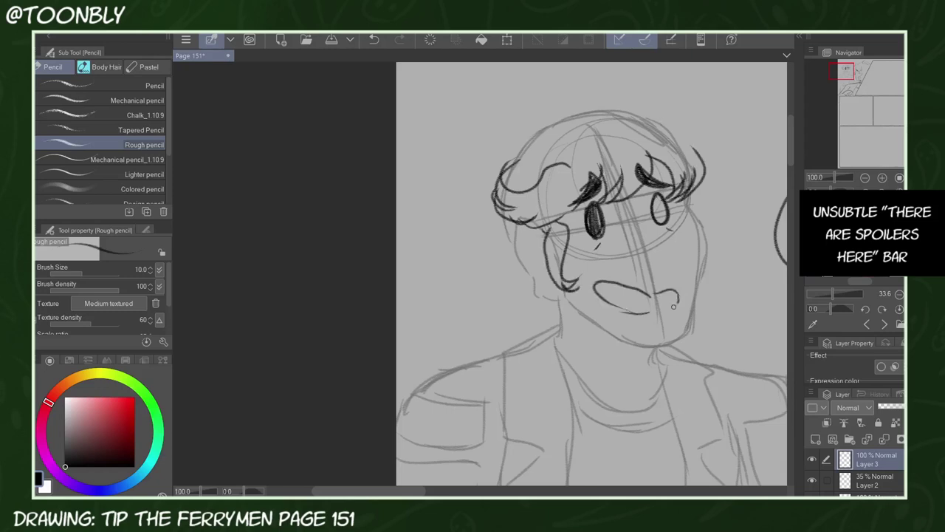
Sketch the second figure's curly hair outline around the head, from the crown tuft down to both shoulders
left_click_drag(519, 135, 467, 164)
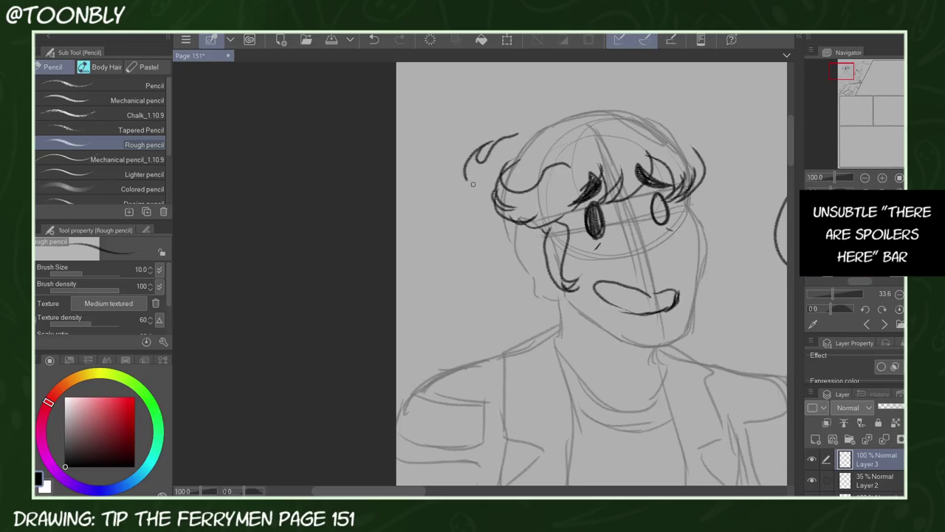
mouse_move(517, 137)
left_mouse_down()
mouse_move(470, 216)
mouse_move(464, 341)
left_mouse_up()
left_click_drag(446, 332, 472, 367)
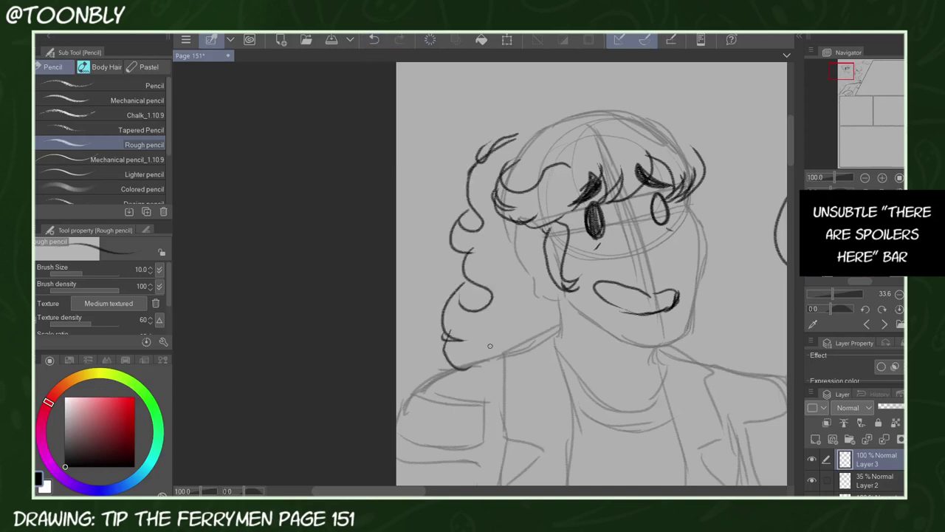
left_click(916, 194)
mouse_move(445, 136)
left_mouse_down()
mouse_move(356, 74)
mouse_move(319, 111)
left_mouse_up()
left_click_drag(316, 109, 281, 122)
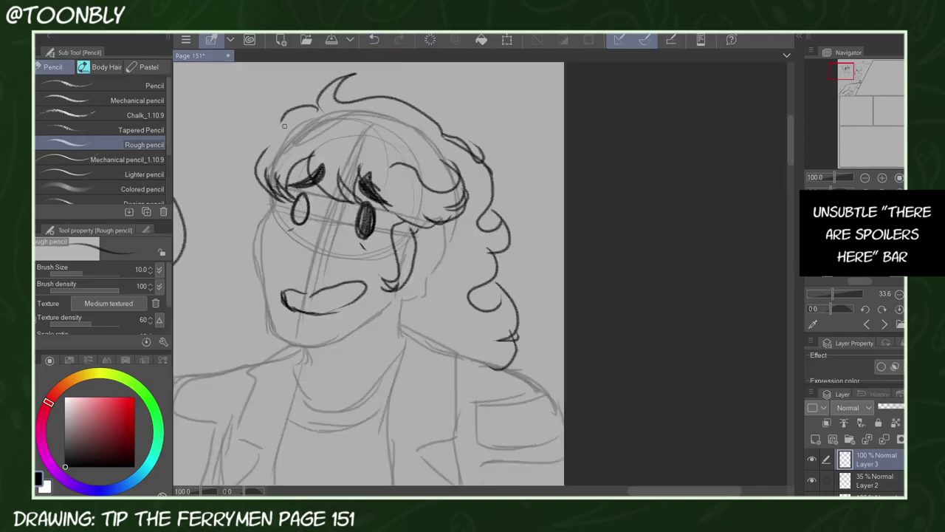
mouse_move(285, 126)
left_mouse_down()
mouse_move(258, 132)
mouse_move(204, 235)
mouse_move(214, 334)
mouse_move(245, 366)
left_mouse_up()
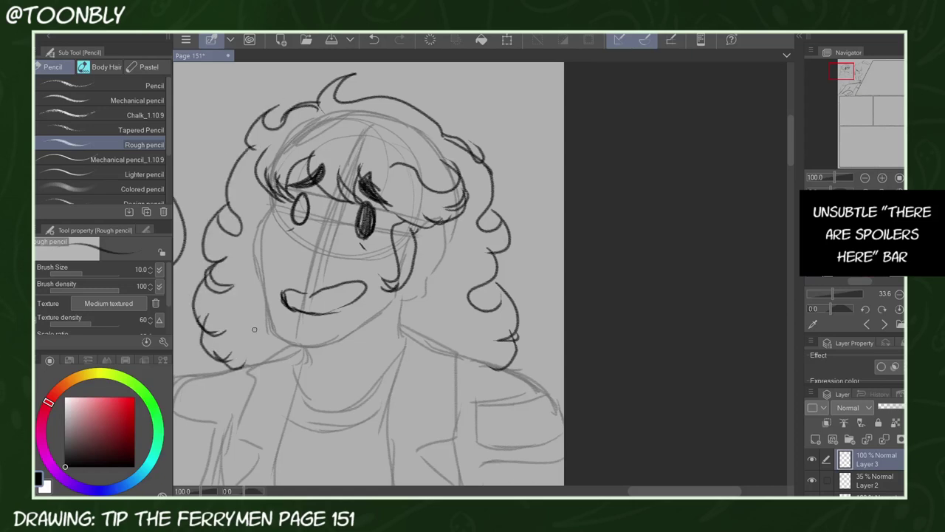
Sketch glasses frames around both of the second figure's eyes
key("h")
mouse_move(618, 193)
left_mouse_down()
mouse_move(566, 213)
mouse_move(568, 238)
mouse_move(614, 238)
left_mouse_up()
mouse_move(634, 198)
left_mouse_down()
mouse_move(681, 185)
mouse_move(655, 193)
left_mouse_up()
left_click_drag(657, 193, 674, 187)
left_click_drag(680, 190, 687, 224)
left_click_drag(691, 191, 546, 226)
Clean up the guide lines behind the face and hair, set Layer 2 to 100% opacity and merge Layer 3 into it
left_click(896, 477)
mouse_move(652, 238)
left_mouse_down()
mouse_move(621, 276)
mouse_move(561, 227)
mouse_move(670, 171)
mouse_move(500, 198)
mouse_move(548, 202)
mouse_move(643, 148)
mouse_move(701, 242)
mouse_move(701, 344)
left_mouse_up()
left_click_drag(530, 209, 546, 217)
left_click_drag(899, 407, 925, 408)
left_click(899, 455)
left_click(889, 436)
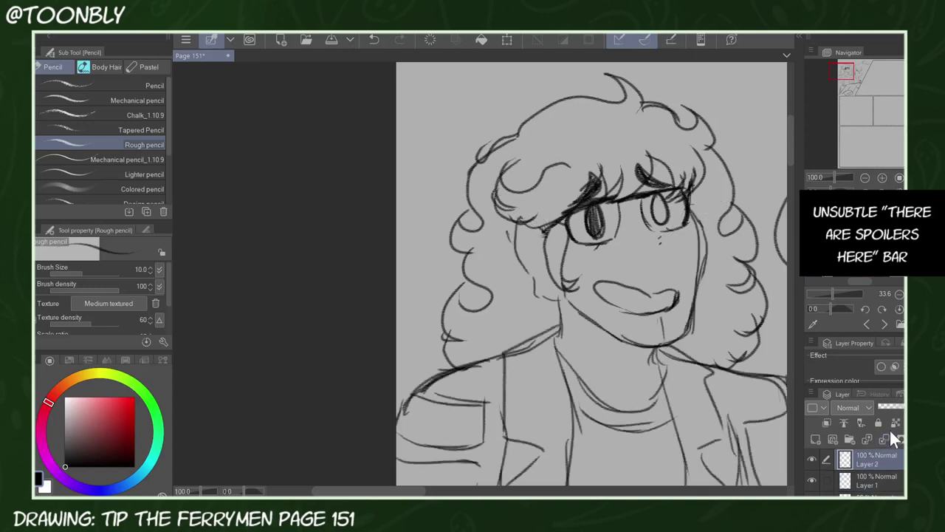
Hatch the shadow under the second figure's chin and merge Layer 2 into Layer 1
mouse_move(600, 334)
left_mouse_down()
mouse_move(642, 362)
mouse_move(654, 349)
mouse_move(613, 347)
mouse_move(612, 319)
mouse_move(595, 369)
left_mouse_up()
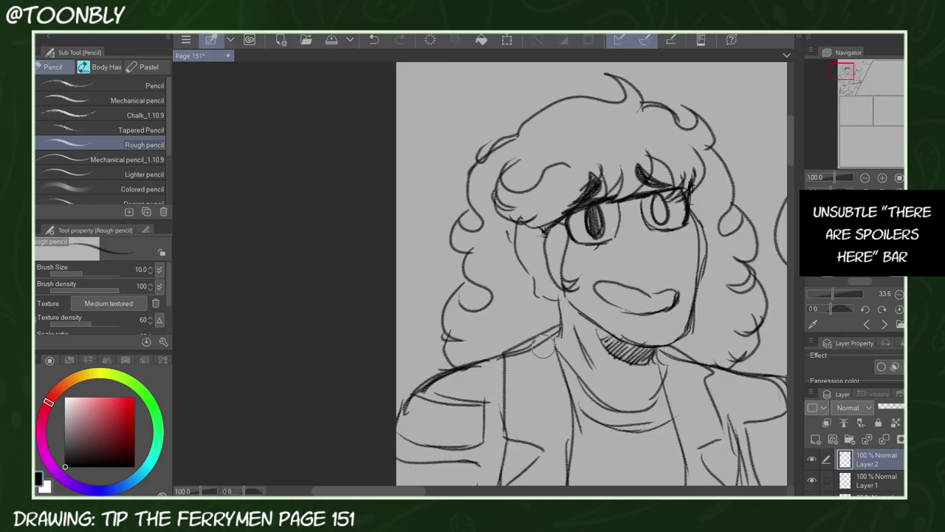
left_click(865, 177)
left_click_drag(865, 129, 832, 92)
left_click(883, 177)
left_click(882, 178)
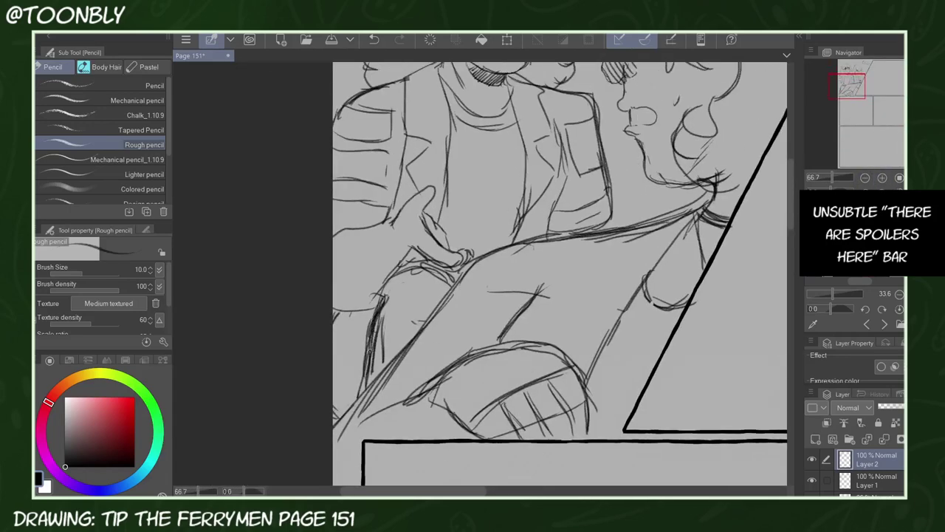
mouse_move(854, 88)
left_mouse_down()
mouse_move(853, 73)
mouse_move(866, 74)
left_mouse_up()
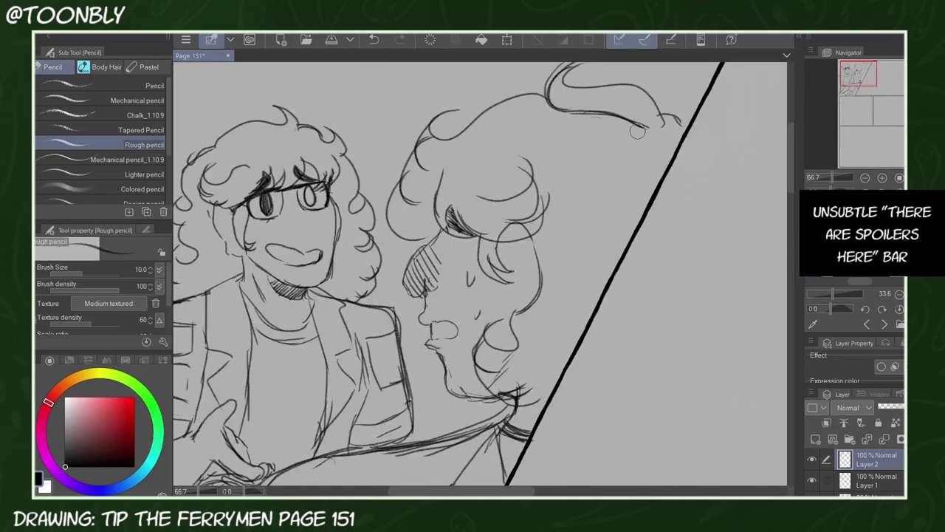
left_click(885, 438)
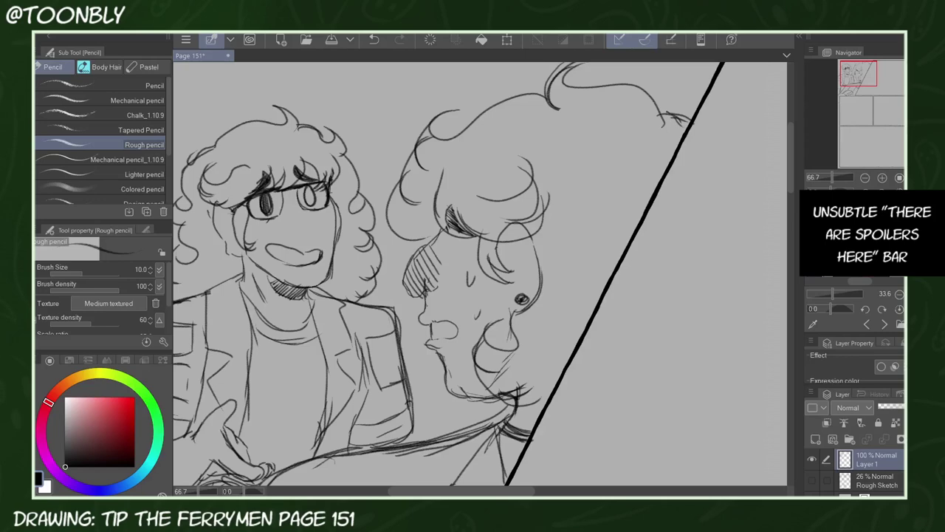
With the Rough Sketch guides shown, sketch the second panel's pink-guided face from forehead to jaw in profile on a new layer
left_click(899, 177)
left_click(812, 480)
left_click(817, 439)
left_click(884, 177)
left_click(883, 177)
left_click(887, 178)
left_click(886, 177)
left_click_drag(875, 106, 888, 70)
left_click(887, 177)
left_click_drag(586, 133, 551, 168)
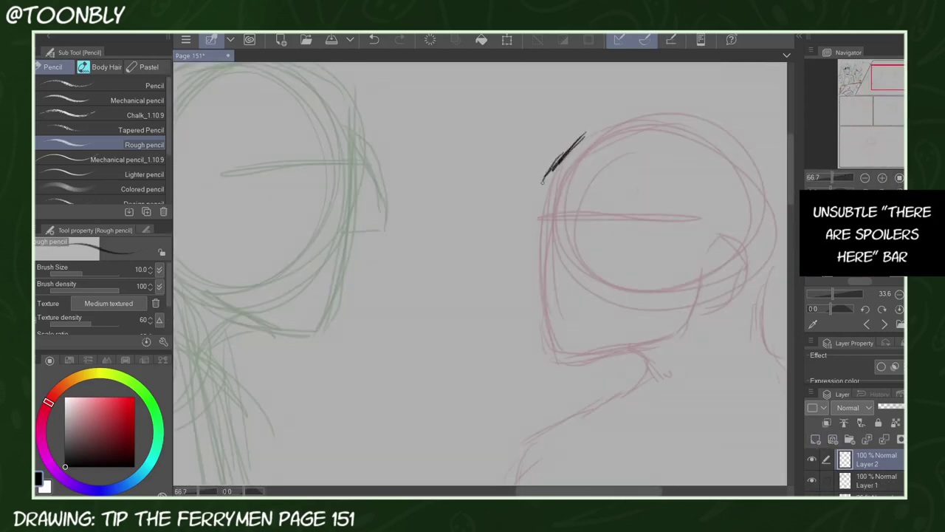
mouse_move(545, 208)
left_mouse_down()
mouse_move(543, 350)
mouse_move(635, 349)
mouse_move(657, 338)
left_mouse_up()
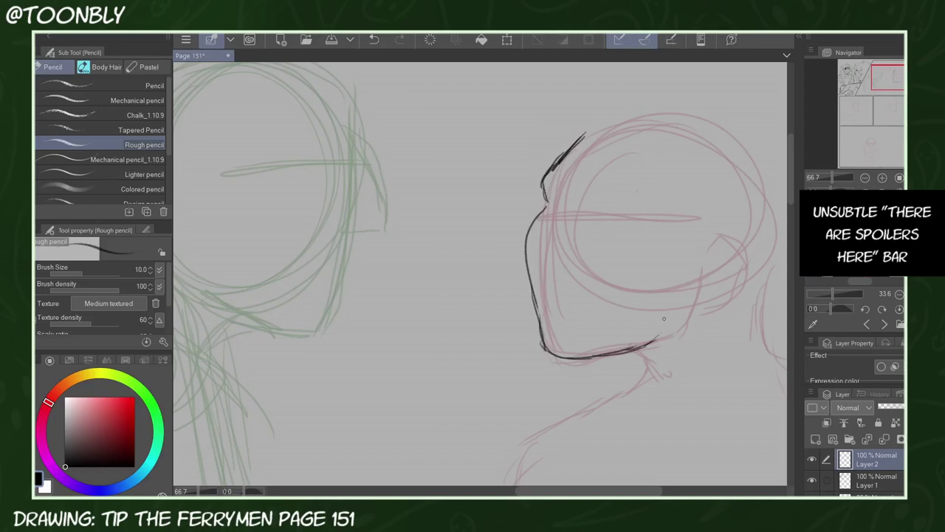
Sketch the pink-guided figure's ear with a dark round earring and a curl of hair in front of it
key("h")
mouse_move(286, 240)
left_mouse_down()
mouse_move(237, 279)
mouse_move(275, 297)
left_mouse_up()
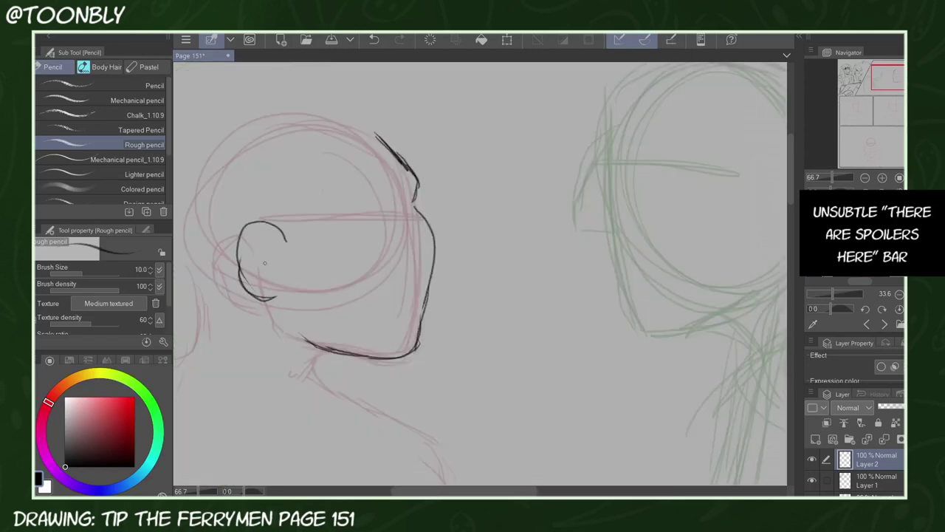
left_click_drag(276, 263, 306, 222)
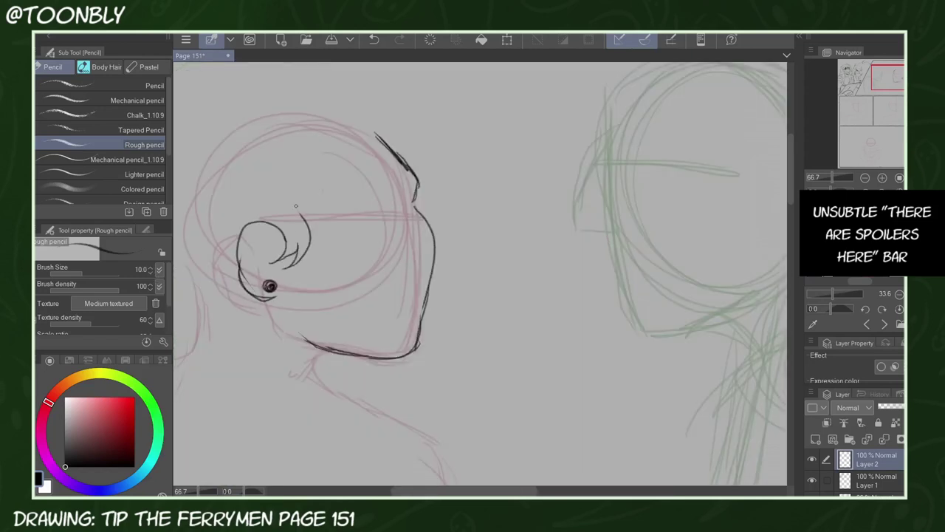
Sketch the profile eye's upper and lower lids and the outline of the arched eyebrow above it
left_click(883, 177)
left_click(884, 178)
key("space")
mouse_move(245, 145)
left_mouse_down()
mouse_move(595, 211)
mouse_move(637, 179)
left_mouse_up()
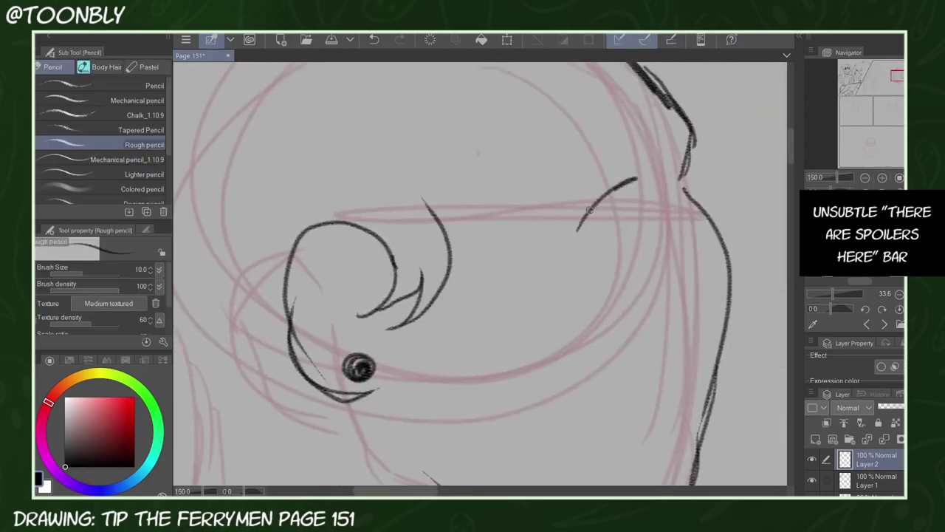
left_click_drag(578, 229, 659, 187)
left_click_drag(592, 207, 669, 198)
left_click_drag(582, 222, 634, 251)
mouse_move(589, 228)
left_mouse_down()
mouse_move(653, 255)
mouse_move(669, 249)
left_mouse_up()
left_click_drag(584, 178, 666, 145)
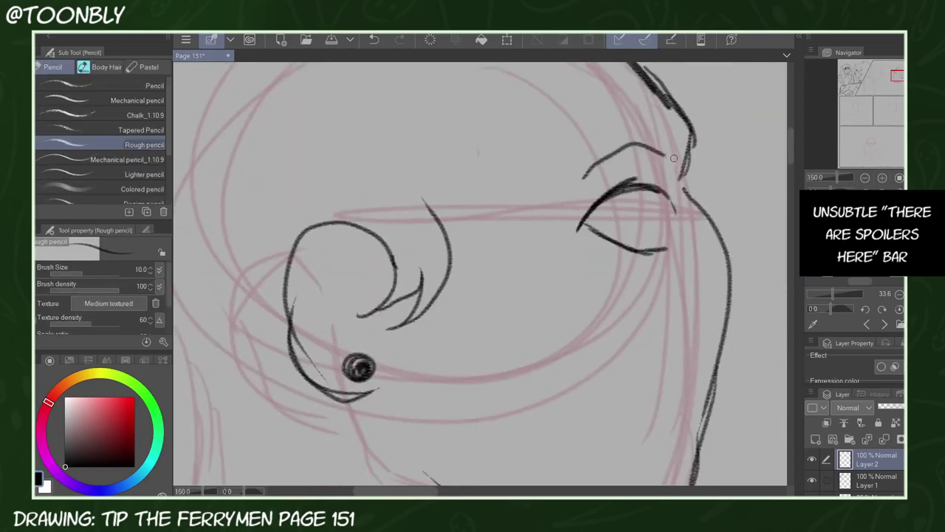
left_click_drag(587, 161, 674, 157)
mouse_move(570, 186)
left_mouse_down()
mouse_move(626, 145)
mouse_move(675, 134)
left_mouse_up()
Draw the iris, thicken the lower lid and fill the profile figure's eyebrow with hatching
left_click_drag(671, 193, 655, 256)
mouse_move(585, 222)
left_mouse_down()
mouse_move(663, 259)
mouse_move(654, 247)
left_mouse_up()
left_click_drag(657, 202, 662, 238)
left_click_drag(665, 196, 654, 240)
mouse_move(655, 148)
left_mouse_down()
mouse_move(675, 155)
mouse_move(637, 147)
left_mouse_up()
left_click_drag(662, 125, 591, 160)
left_click_drag(615, 140, 574, 175)
Sketch the profile figure's large pointed nose with its nostril, and the slightly open lips above the chin
left_click(867, 177)
left_click(866, 178)
left_click(916, 194)
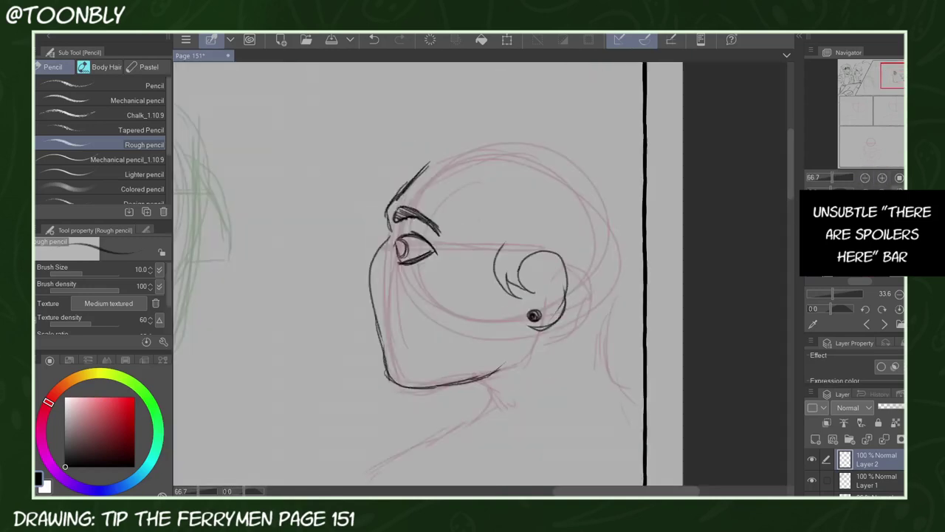
mouse_move(385, 241)
left_mouse_down()
mouse_move(377, 352)
mouse_move(386, 368)
left_mouse_up()
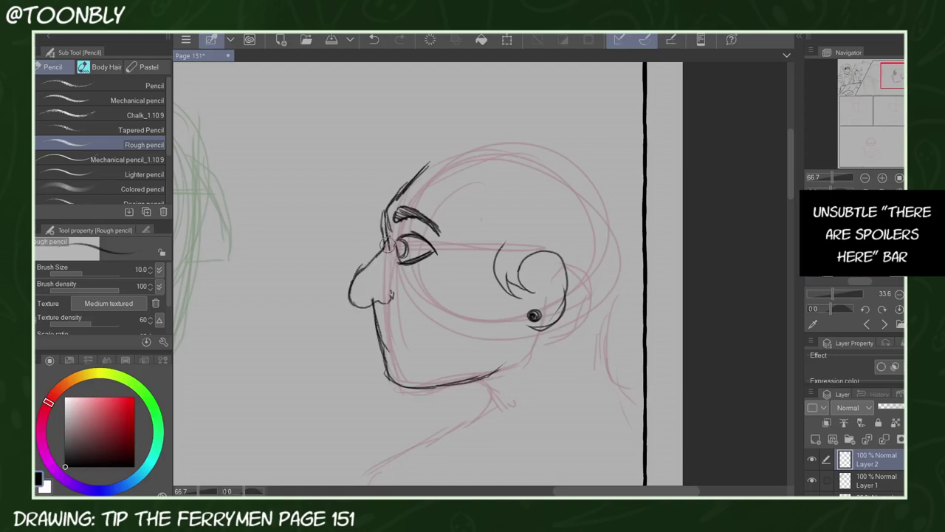
left_click(882, 178)
mouse_move(246, 385)
left_mouse_down()
mouse_move(479, 258)
mouse_move(530, 283)
mouse_move(479, 305)
mouse_move(499, 339)
left_mouse_up()
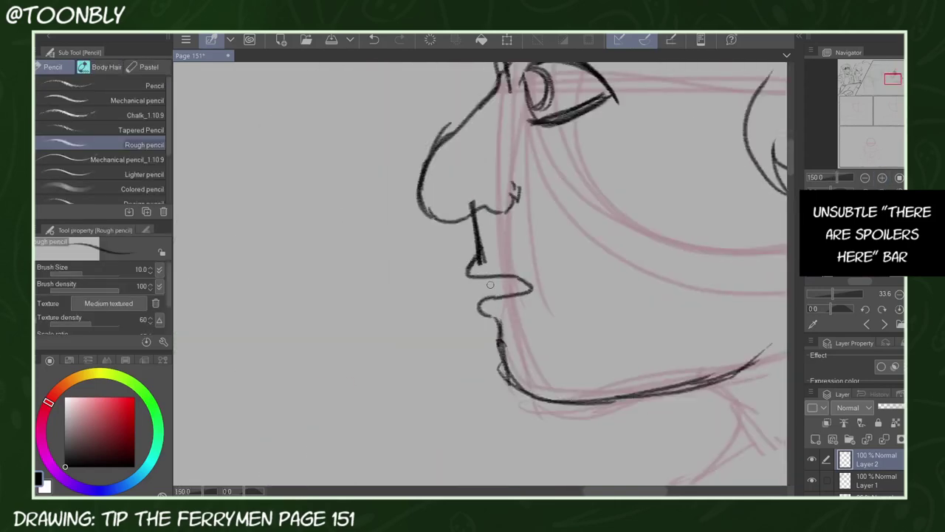
Shade the profile figure's nose with diagonal hatching from the tip up to the bridge
mouse_move(480, 190)
left_mouse_down()
mouse_move(487, 199)
mouse_move(515, 184)
left_mouse_up()
left_click_drag(423, 185, 458, 220)
left_click_drag(432, 169, 476, 217)
left_click_drag(441, 156, 486, 210)
mouse_move(455, 144)
left_mouse_down()
mouse_move(498, 207)
mouse_move(512, 199)
left_mouse_up()
left_click_drag(487, 119, 522, 181)
left_click_drag(496, 101, 526, 169)
Sketch the profile figure's outer hair outline, with tufts over the crown and curls in front of the forehead
left_click(868, 177)
left_click(867, 177)
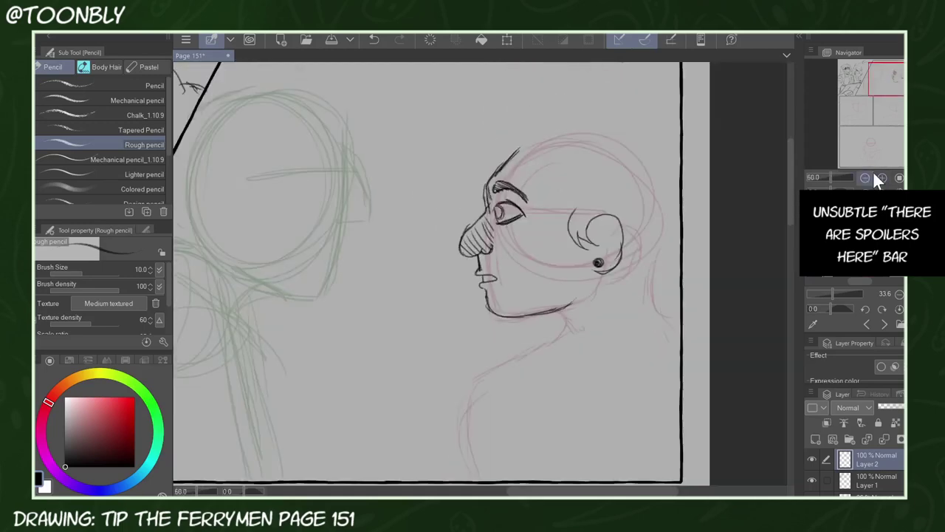
mouse_move(894, 80)
left_mouse_down()
mouse_move(884, 89)
mouse_move(895, 72)
left_mouse_up()
left_click(885, 178)
left_click_drag(723, 217, 667, 113)
mouse_move(668, 113)
left_mouse_down()
mouse_move(612, 159)
mouse_move(464, 137)
left_mouse_up()
mouse_move(430, 177)
left_mouse_down()
mouse_move(464, 187)
mouse_move(373, 216)
left_mouse_up()
mouse_move(366, 220)
left_mouse_down()
mouse_move(325, 274)
mouse_move(336, 315)
left_mouse_up()
left_click_drag(332, 321, 357, 361)
Sketch the curly fringe between the eye and the ear, and try loose strands beside the brow
left_click_drag(563, 266, 620, 309)
mouse_move(635, 280)
left_mouse_down()
mouse_move(538, 332)
mouse_move(613, 331)
left_mouse_up()
left_click_drag(612, 334, 447, 360)
left_click_drag(414, 235, 423, 322)
left_click_drag(403, 258, 426, 323)
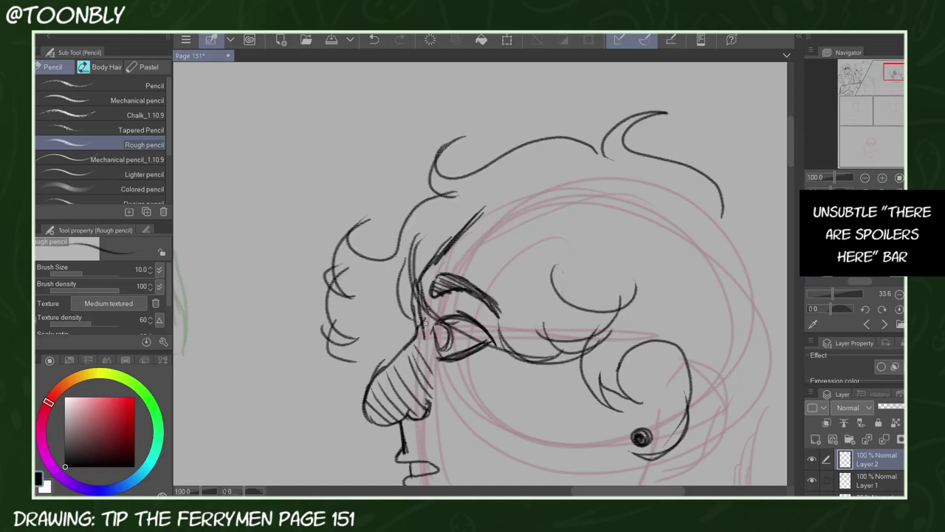
key("ctrl+z")
Extend the profile figure's jawline toward the ear and sketch the curls down the back of the head
mouse_move(895, 73)
left_mouse_down()
mouse_move(866, 168)
mouse_move(900, 75)
left_mouse_up()
left_click_drag(484, 427, 508, 409)
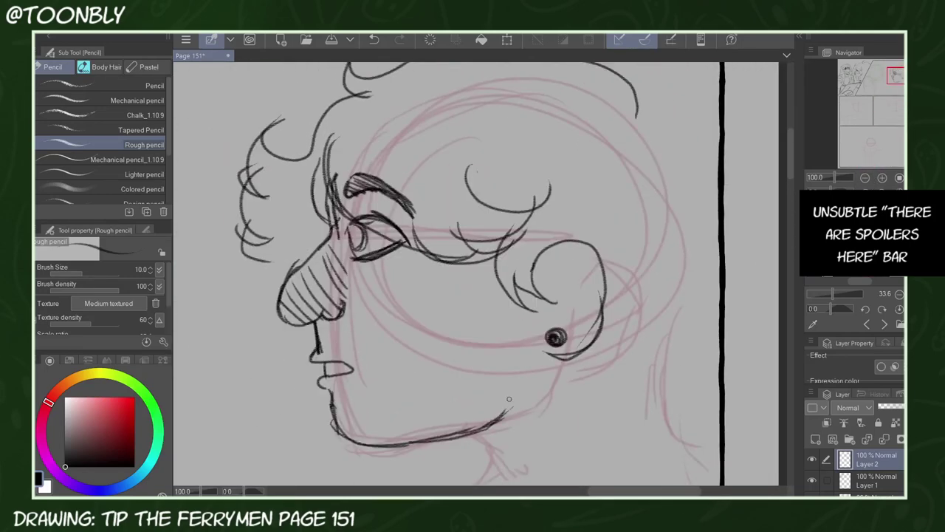
key("h")
left_click_drag(325, 91, 256, 121)
mouse_move(274, 111)
left_mouse_down()
mouse_move(241, 182)
mouse_move(255, 267)
left_mouse_up()
mouse_move(235, 268)
left_mouse_down()
mouse_move(279, 350)
mouse_move(310, 368)
left_mouse_up()
mouse_move(274, 395)
left_mouse_down()
mouse_move(342, 374)
mouse_move(396, 413)
mouse_move(336, 366)
left_mouse_up()
left_click_drag(226, 277, 224, 347)
left_click_drag(226, 295, 233, 141)
Sketch the front and back lines of the profile figure's neck
key("h")
left_click_drag(900, 77, 900, 82)
mouse_move(470, 276)
left_mouse_down()
mouse_move(492, 297)
mouse_move(465, 337)
left_mouse_up()
mouse_move(682, 242)
left_mouse_down()
mouse_move(700, 293)
mouse_move(728, 306)
left_mouse_up()
Sketch the profile figure's shoulder, upper arm and sleeve contours down to the second panel's lower border
left_click(883, 178)
left_click(883, 178)
left_click(883, 178)
left_click(867, 177)
left_click(866, 177)
left_click(866, 177)
left_click(866, 178)
mouse_move(458, 250)
left_mouse_down()
mouse_move(540, 211)
mouse_move(469, 327)
left_mouse_up()
left_click_drag(477, 284, 460, 359)
mouse_move(532, 214)
left_mouse_down()
mouse_move(443, 250)
mouse_move(397, 304)
left_mouse_up()
left_click_drag(407, 286, 451, 325)
left_click_drag(412, 266, 377, 354)
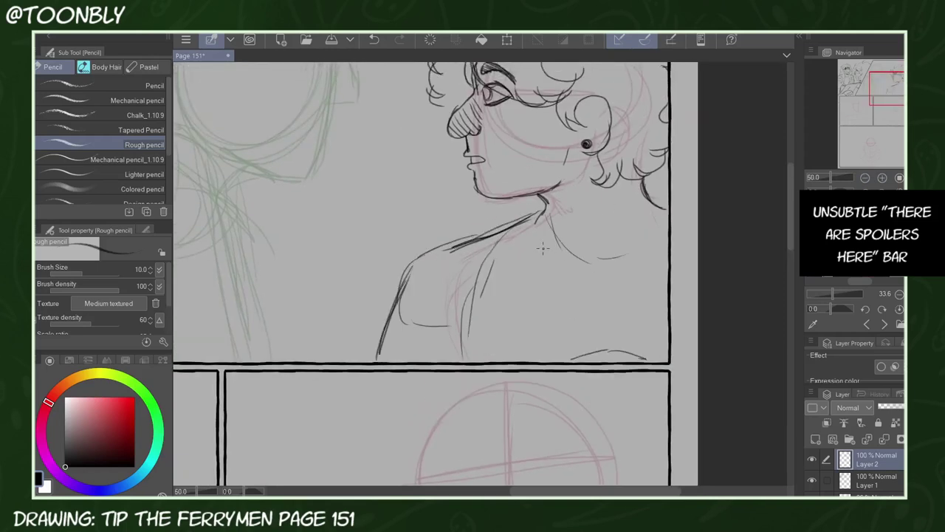
Sketch the jacket's open front edges and the V-shaped shirt collar on the profile figure
left_click_drag(543, 215, 517, 361)
left_click_drag(653, 199, 666, 291)
left_click_drag(542, 215, 598, 269)
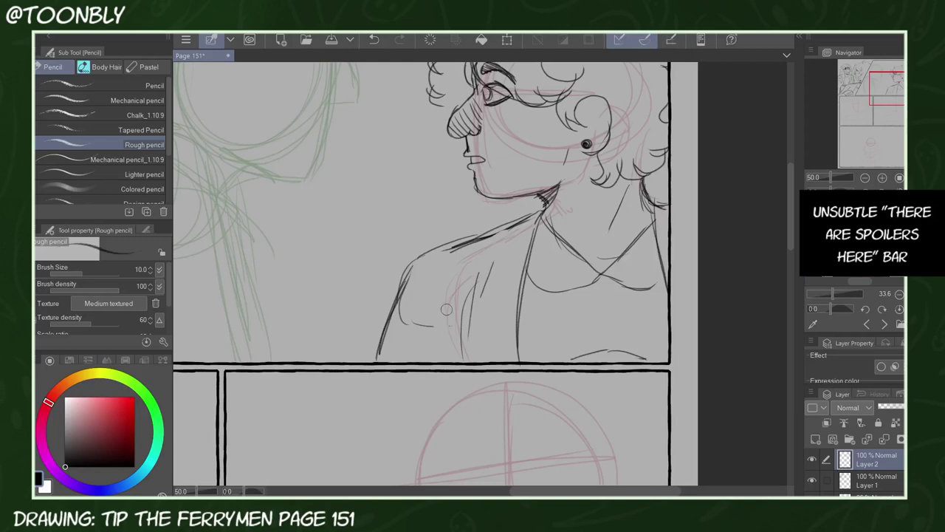
Draw a hatched choker around the profile figure's neck and merge Layer 2 into Layer 1
mouse_move(549, 208)
left_mouse_down()
mouse_move(657, 198)
mouse_move(577, 226)
left_mouse_up()
left_click_drag(597, 215, 565, 226)
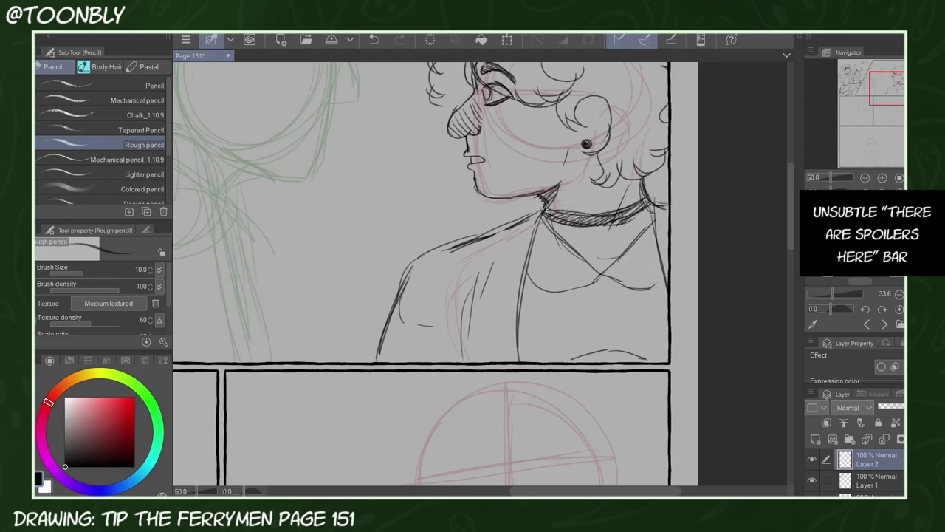
left_click(881, 177)
left_click(885, 439)
left_click(882, 176)
left_click(882, 175)
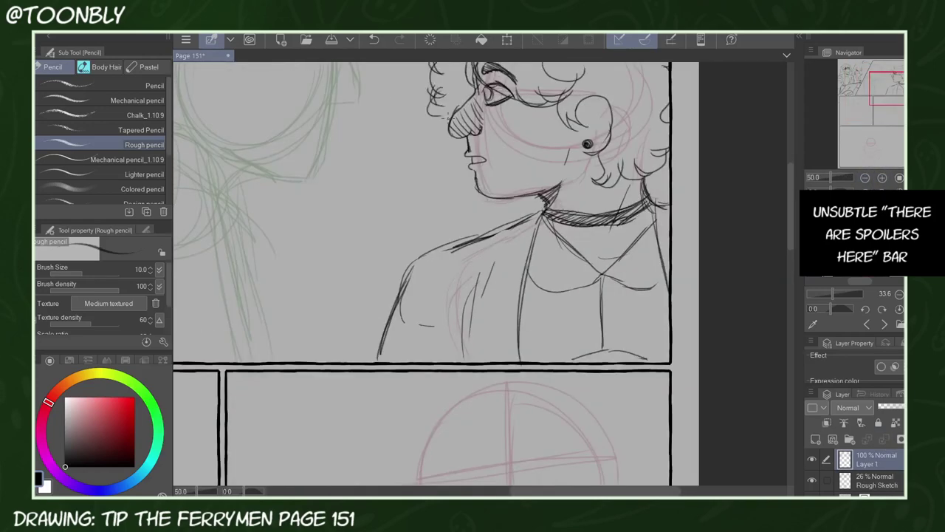
Lasso the profile figure's head, shift it slightly down and toward the panel's outer border, and deselect it
left_click(866, 177)
key("m")
mouse_move(437, 96)
left_mouse_down()
mouse_move(445, 234)
mouse_move(638, 80)
mouse_move(473, 90)
left_mouse_up()
key("ctrl+t")
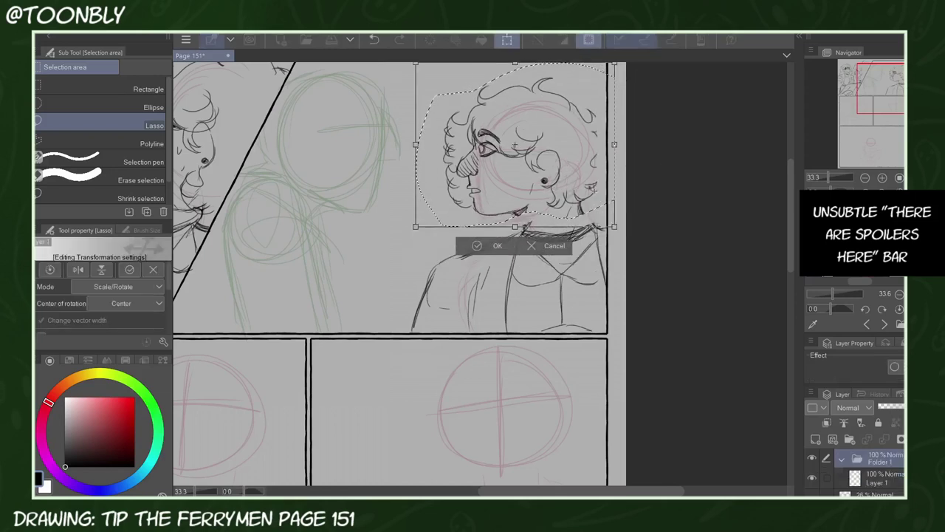
left_click(501, 259)
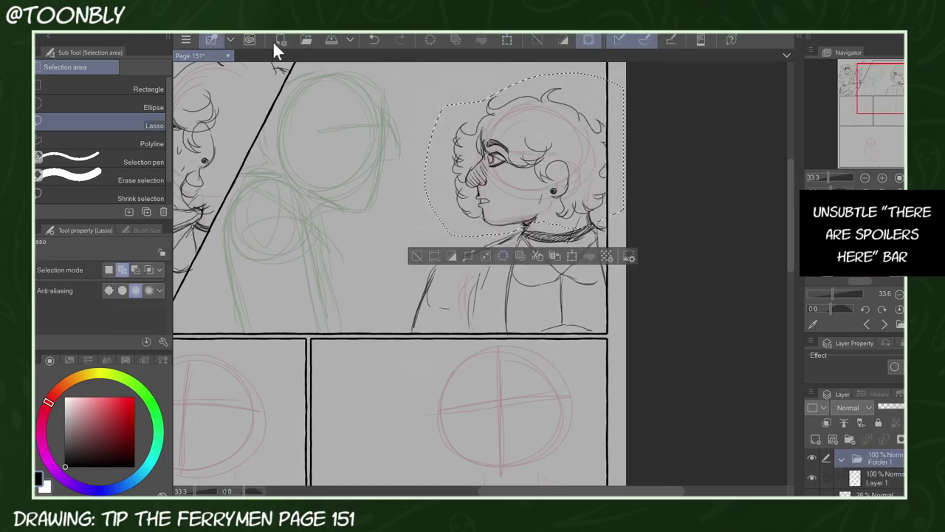
key("ctrl+d")
key("ctrl+0")
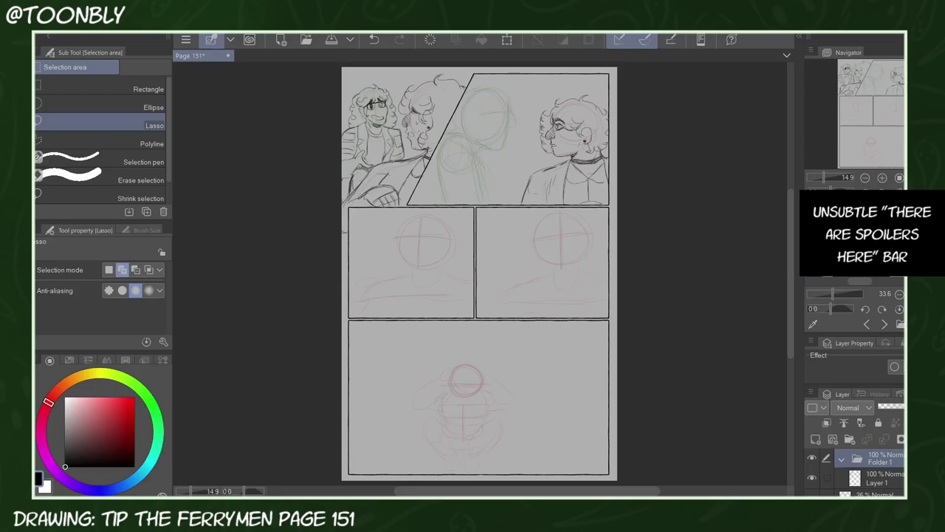
Take Layer 1 out of Folder 1 and delete the folder
left_click_drag(904, 476, 901, 489)
left_click(897, 459)
key("Delete")
Add a new layer above Layer 1 for the second panel's green-guided figure
scroll(879, 472, "up", 1)
key("ctrl+plus")
key("ctrl+plus")
key("ctrl+plus")
key("ctrl+plus")
left_click_drag(876, 90, 871, 70)
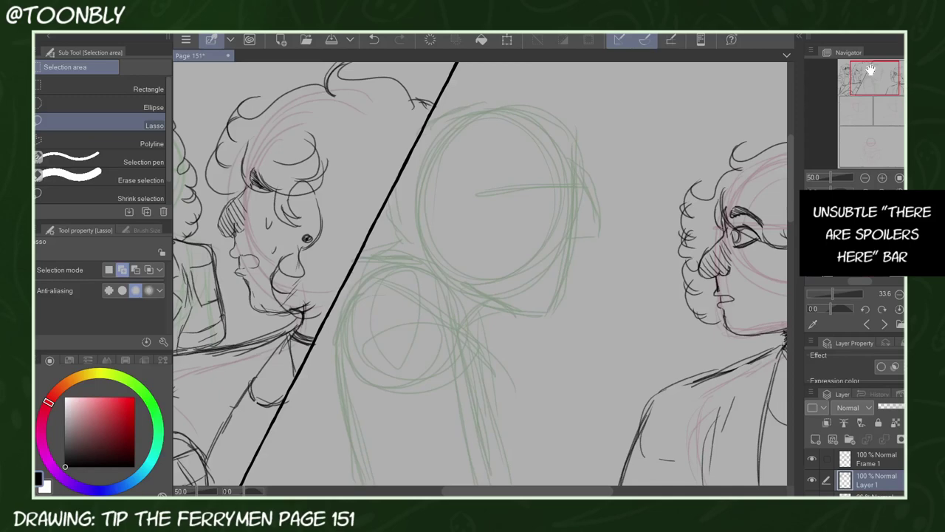
left_click(814, 439)
Sketch the green-guided figure's closed eye and the arched eyebrow outline with the Rough pencil
left_click(882, 178)
left_click_drag(552, 226, 473, 282)
left_click(882, 178)
mouse_move(466, 200)
left_mouse_down()
mouse_move(531, 199)
mouse_move(524, 193)
left_mouse_up()
key("ctrl+d")
key("p")
mouse_move(469, 174)
left_mouse_down()
mouse_move(517, 150)
mouse_move(523, 130)
left_mouse_up()
left_click_drag(520, 126, 461, 177)
left_click_drag(492, 151, 462, 177)
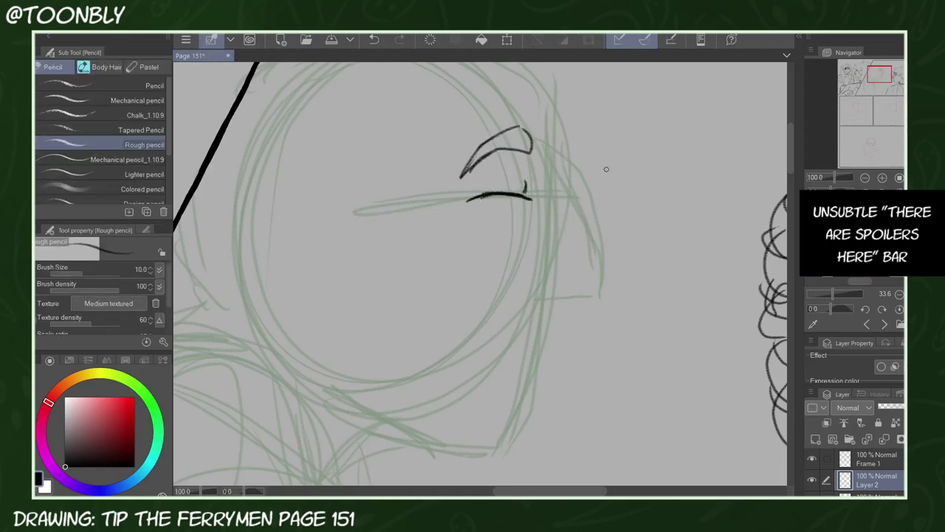
Sketch the green-guided figure's face profile, with a bumpy nose, a wide open grin, and the chin and jawline
left_click(917, 193)
mouse_move(396, 180)
left_mouse_down()
mouse_move(355, 241)
mouse_move(362, 315)
mouse_move(427, 290)
mouse_move(455, 323)
mouse_move(498, 334)
left_mouse_up()
left_click_drag(493, 342, 436, 364)
left_click_drag(432, 438, 580, 427)
left_click_drag(421, 332, 429, 363)
Lasso the closed eye and eyebrow, move them slightly higher on the face, and deselect them
key("h")
key("m")
mouse_move(444, 144)
left_mouse_down()
mouse_move(510, 235)
mouse_move(481, 110)
left_mouse_up()
key("k")
left_click_drag(545, 185, 544, 172)
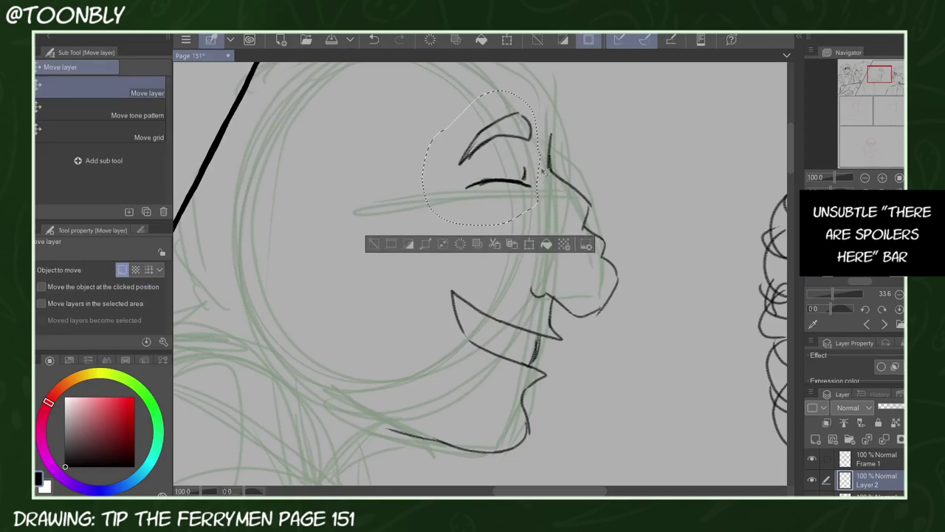
key("ctrl+d")
Fill in the green-guided figure's eyebrow, hatch shading across the nose, and start the forehead line with the Rough pencil
key("p")
mouse_move(520, 119)
left_mouse_down()
mouse_move(467, 157)
mouse_move(489, 142)
left_mouse_up()
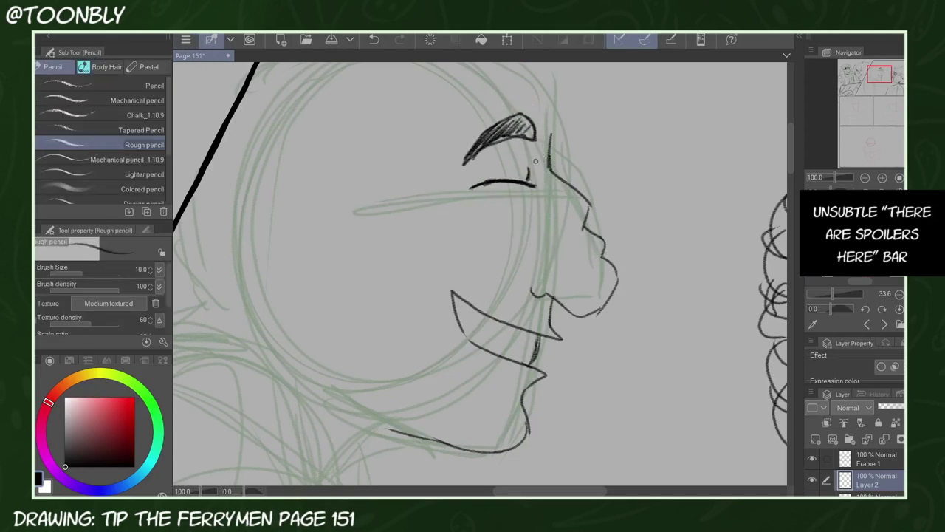
mouse_move(547, 293)
left_mouse_down()
mouse_move(614, 277)
mouse_move(565, 305)
left_mouse_up()
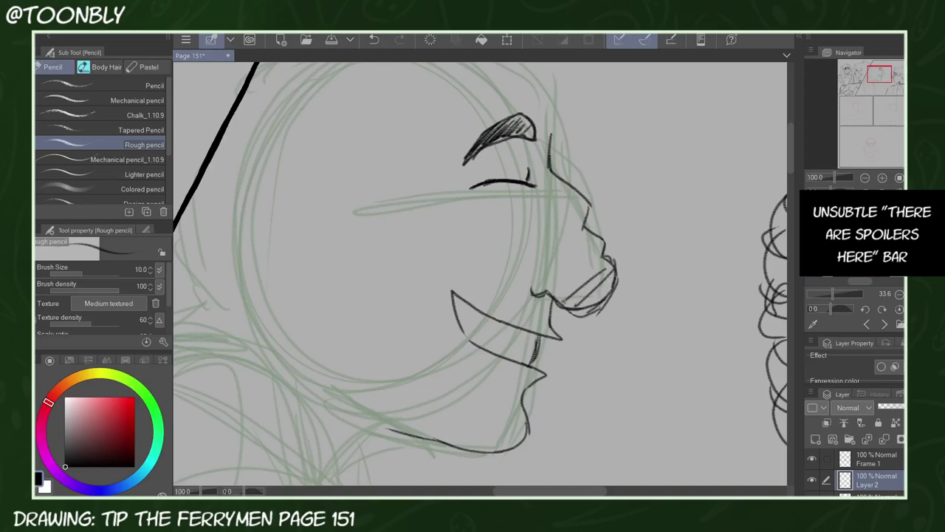
left_click_drag(598, 243, 543, 284)
left_click_drag(584, 188, 545, 221)
left_click_drag(548, 168, 562, 119)
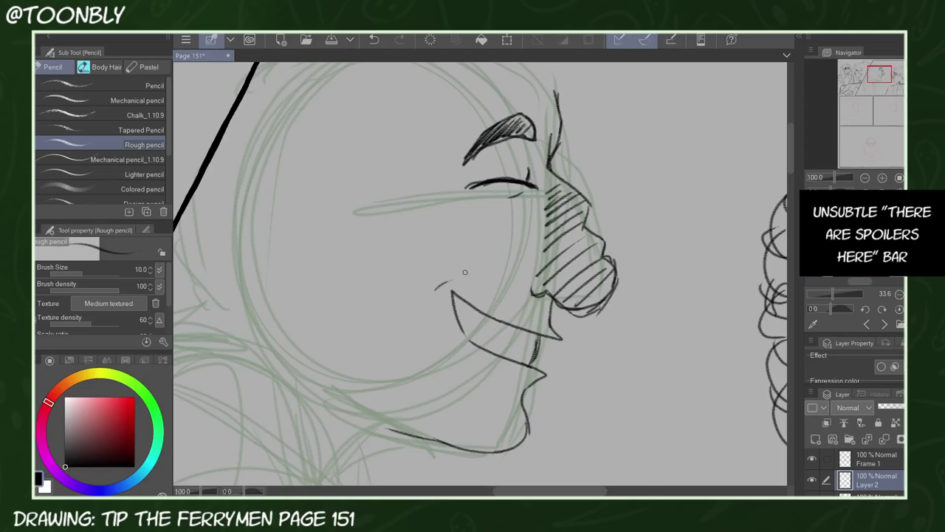
Extend the forehead line toward the crown, then scale the face sketch slightly smaller and reposition it on the head guide
left_click(866, 177)
left_click(867, 176)
left_click(866, 176)
left_click(882, 176)
left_click(883, 177)
mouse_move(468, 105)
left_mouse_down()
mouse_move(524, 148)
mouse_move(533, 181)
left_mouse_up()
key("ctrl+t")
left_click_drag(573, 394, 563, 373)
left_click_drag(530, 296, 535, 309)
left_click(463, 402)
Flip the canvas to draw the top of the head, ear, neck lines, glasses and a sideburn curl, then flip it back
key("h")
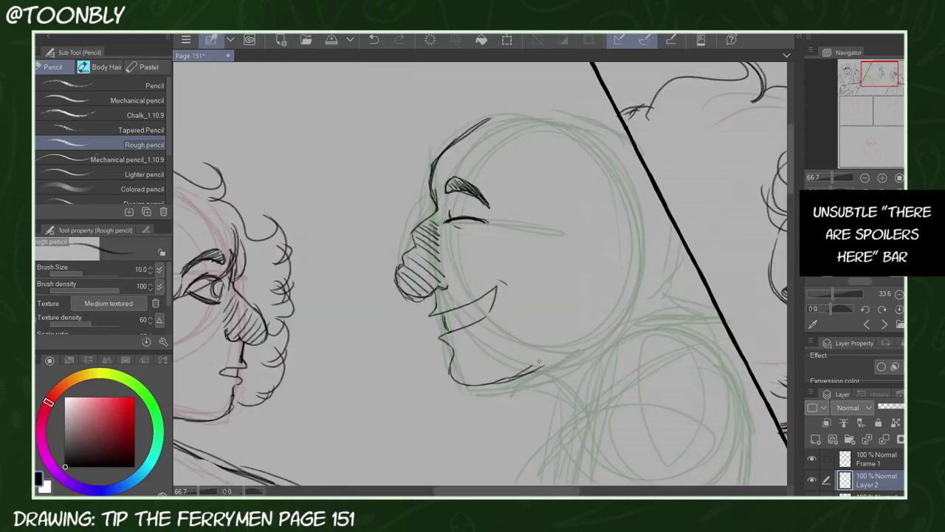
left_click_drag(473, 127, 628, 135)
left_click_drag(676, 229, 622, 310)
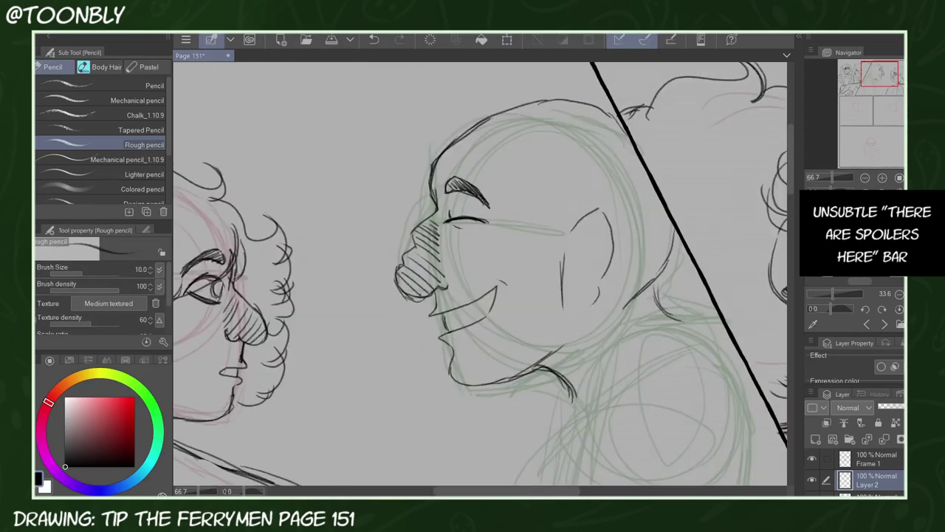
mouse_move(445, 196)
left_mouse_down()
mouse_move(446, 249)
mouse_move(540, 210)
mouse_move(584, 211)
mouse_move(539, 295)
left_mouse_up()
left_click_drag(532, 307, 521, 323)
key("h")
Sketch the figure's wavy hair over the crown, with a curled fringe and flicked curls above the brow
mouse_move(361, 93)
left_mouse_down()
mouse_move(440, 65)
mouse_move(561, 139)
mouse_move(563, 193)
mouse_move(533, 202)
left_mouse_up()
left_click_drag(437, 172, 371, 191)
left_click_drag(393, 149, 356, 203)
left_click_drag(356, 172, 465, 226)
left_click_drag(441, 168, 491, 209)
left_click_drag(474, 167, 519, 210)
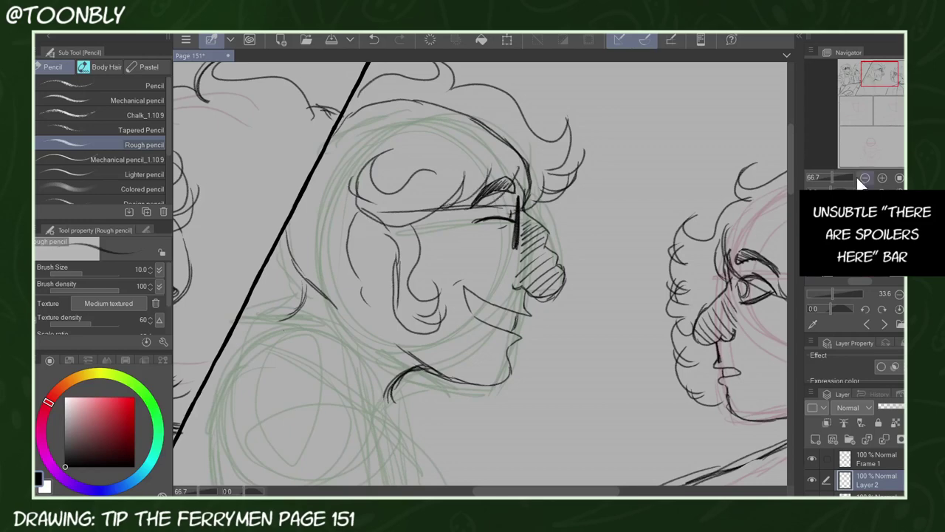
Mirror the canvas and add more curls at the front of the hair beside the forehead, undoing the last stroke
left_click(865, 177)
left_click(865, 177)
left_click(865, 177)
left_click(882, 177)
left_click(882, 177)
key("h")
left_click_drag(418, 186, 403, 228)
left_click_drag(419, 220, 408, 252)
key("ctrl+z")
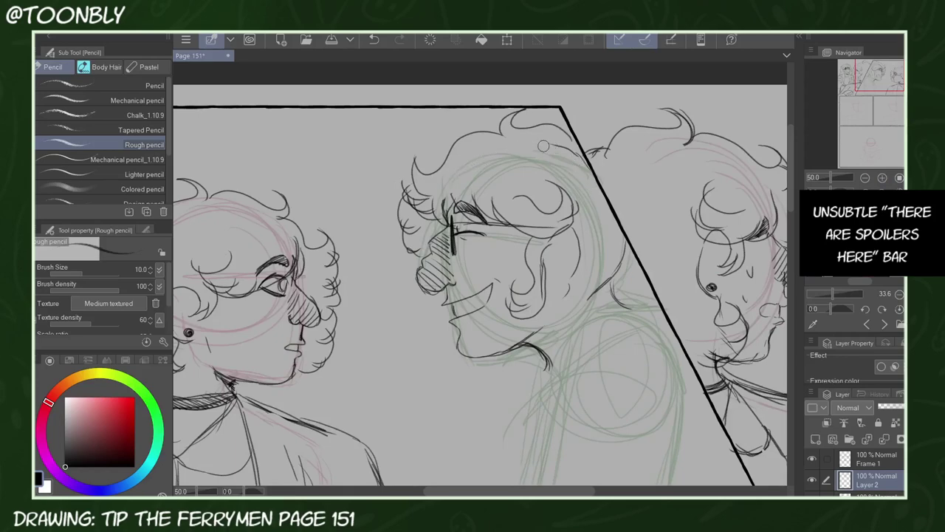
Flip the canvas back and draw the back hair falling behind the ear into loose curls over the shoulder
key("h")
left_click_drag(396, 286, 354, 360)
left_click_drag(380, 327, 341, 372)
left_click_drag(341, 329, 338, 353)
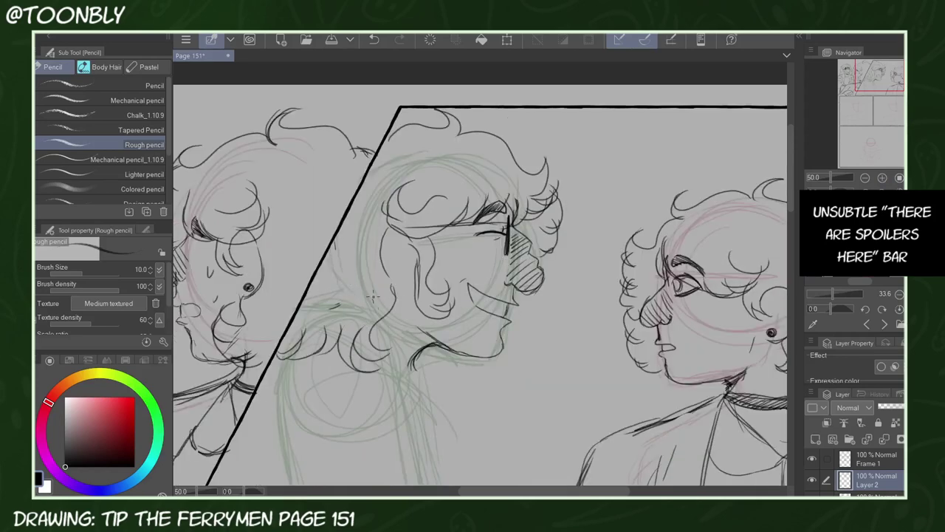
Scale the figure's whole head sketch down slightly and shift it back over the green head guide
key("ctrl+t")
left_click_drag(563, 375, 536, 348)
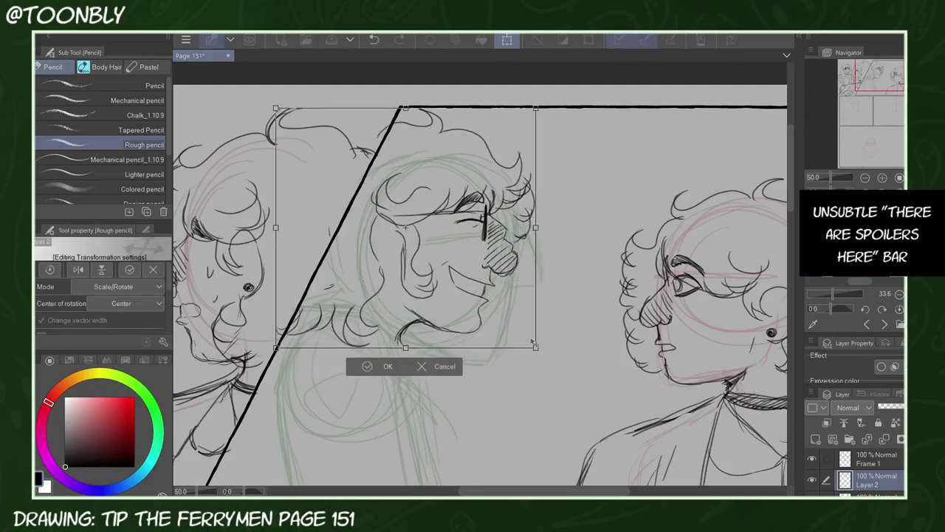
left_click_drag(506, 306, 516, 325)
left_click(398, 381)
Rough in the figure's neck, chest and torso lines below the head in the second panel
left_click_drag(879, 83, 855, 94)
left_click_drag(487, 231, 502, 299)
left_click_drag(498, 307, 447, 354)
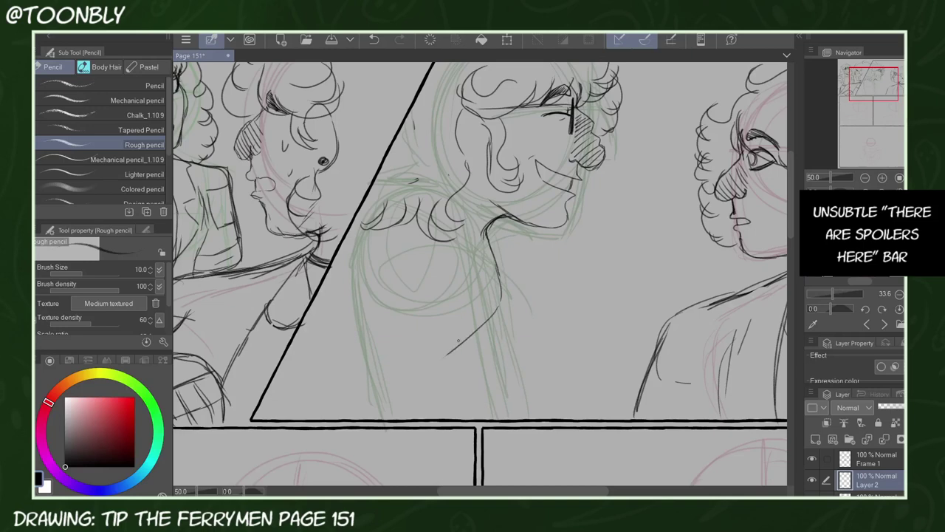
left_click_drag(429, 236, 469, 324)
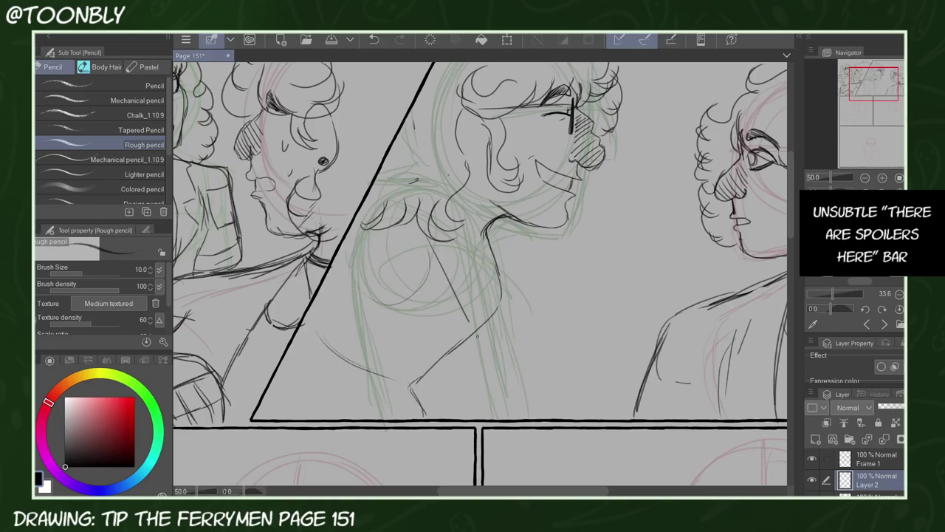
Rough in the upper arm and a forearm reaching toward the other figure, ending in an open hand with raised thumb
left_click_drag(451, 274, 494, 377)
left_click_drag(351, 299, 393, 373)
mouse_move(449, 397)
left_mouse_down()
mouse_move(570, 355)
mouse_move(669, 349)
left_mouse_up()
left_click_drag(662, 356, 659, 402)
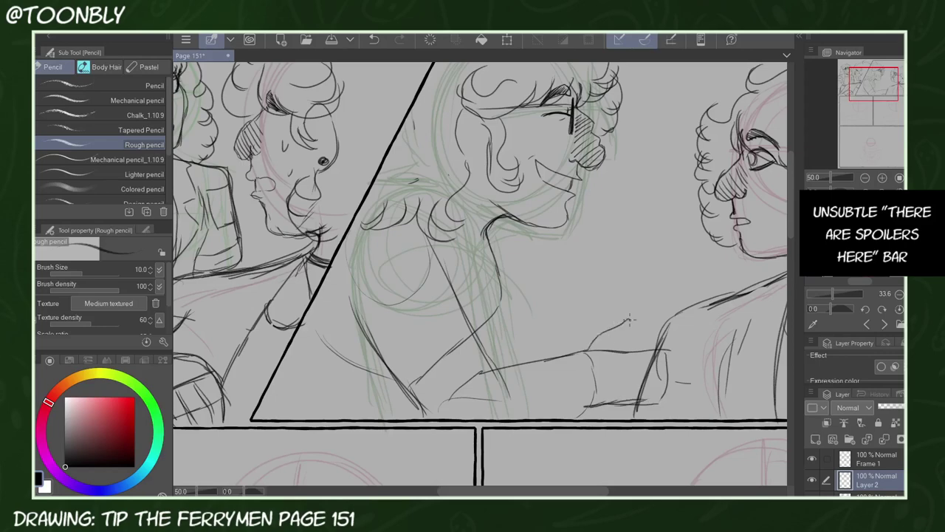
left_click_drag(678, 341, 677, 383)
Lasso the green-guided figure's head, nudge it slightly into a better position over the body, and deselect it
key("k")
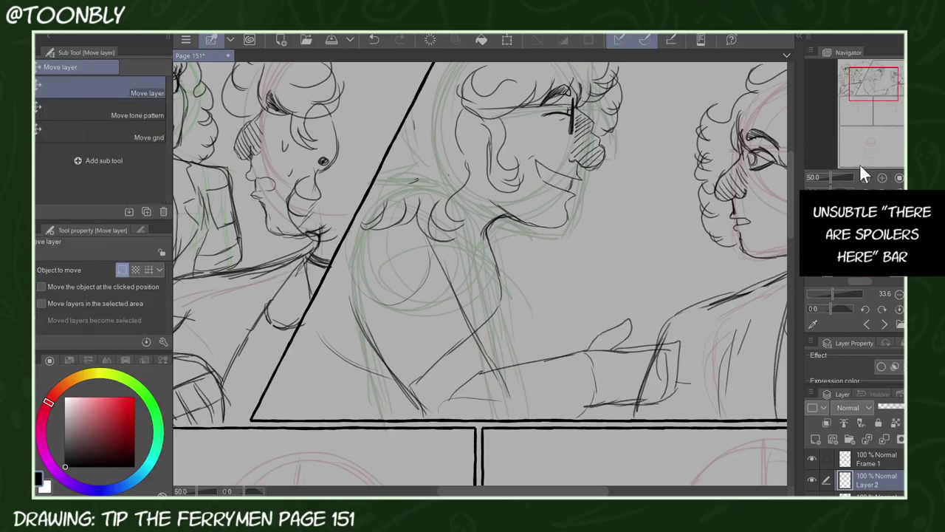
left_click(866, 177)
left_click(866, 177)
left_click(883, 177)
key("m")
mouse_move(428, 158)
left_mouse_down()
mouse_move(487, 231)
mouse_move(436, 133)
mouse_move(476, 247)
left_mouse_up()
key("ctrl+t")
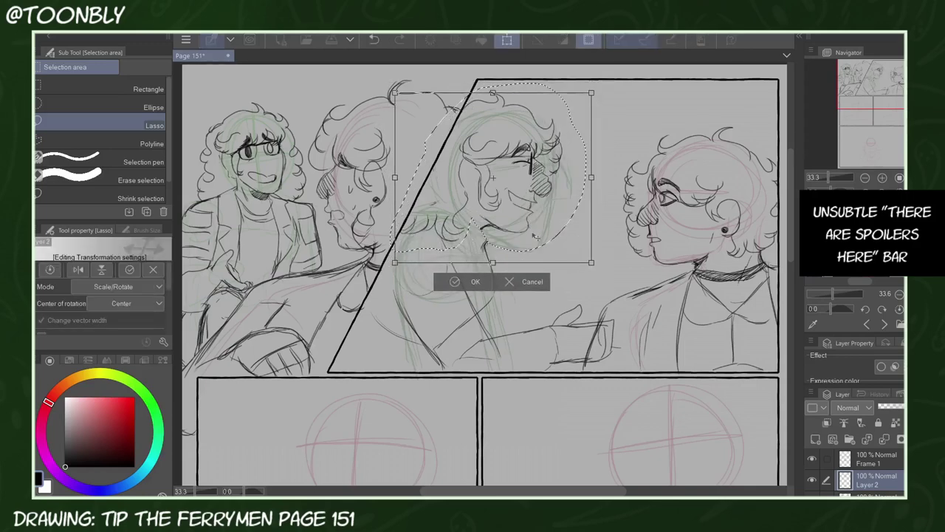
left_click_drag(535, 236, 539, 233)
left_click(470, 282)
key("ctrl+d")
key("k")
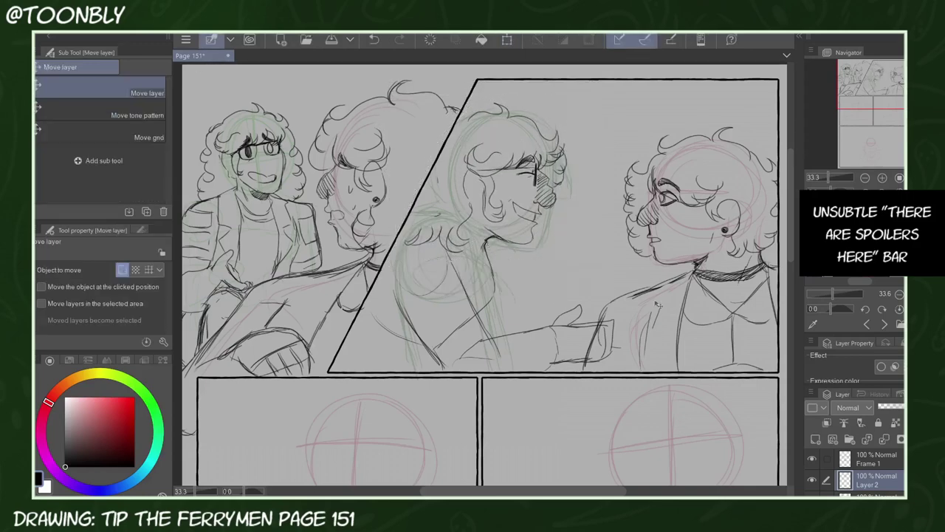
Sketch the far front edge of the jacket and the sleeve cuff around the elbow with the Rough pencil
left_click(882, 177)
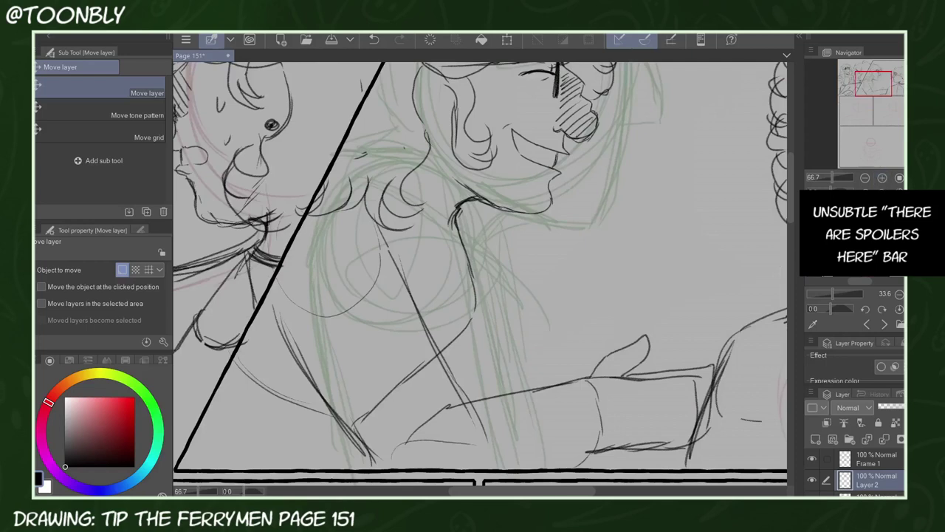
key("p")
left_click_drag(477, 206, 511, 358)
left_click_drag(487, 247, 515, 376)
left_click_drag(292, 360, 406, 409)
left_click_drag(375, 376, 432, 333)
mouse_move(316, 436)
left_mouse_down()
mouse_move(421, 390)
mouse_move(402, 405)
left_mouse_up()
Draw the jacket's lapel lines, the jagged lower edge behind the arm, and the sleeve's outer edge
left_click_drag(411, 168, 440, 278)
left_click_drag(419, 200, 445, 332)
left_click_drag(433, 241, 440, 352)
mouse_move(203, 415)
left_mouse_down()
mouse_move(237, 458)
mouse_move(322, 436)
left_mouse_up()
left_click_drag(325, 455, 337, 407)
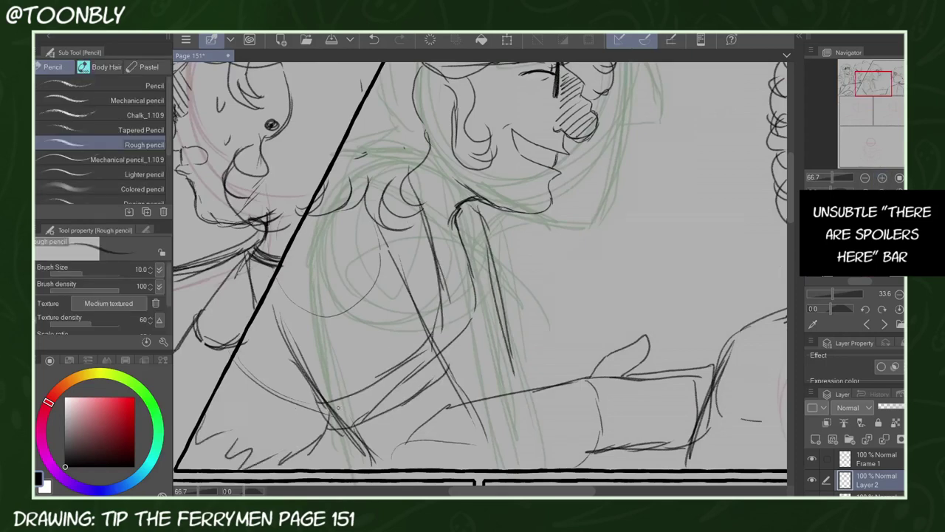
left_click_drag(270, 297, 297, 377)
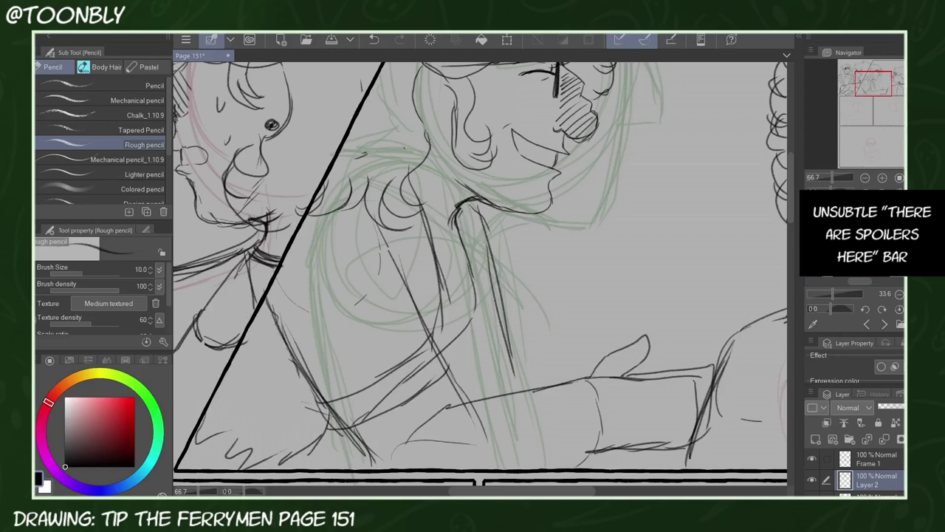
Outline the jacket's shoulder and seam, and add bands across the upper sleeve and near the cuff
left_click_drag(283, 266, 358, 215)
mouse_move(275, 280)
left_mouse_down()
mouse_move(300, 317)
mouse_move(378, 270)
left_mouse_up()
left_click_drag(360, 210, 381, 266)
left_click_drag(303, 327, 390, 281)
left_click_drag(326, 389, 413, 343)
left_click_drag(396, 294, 408, 341)
Strengthen the jacket's collar and far front edge, and draw bands across the front below the chest
left_click_drag(425, 226, 468, 285)
left_click_drag(485, 235, 519, 385)
left_click_drag(442, 366, 508, 338)
left_click_drag(456, 387, 513, 362)
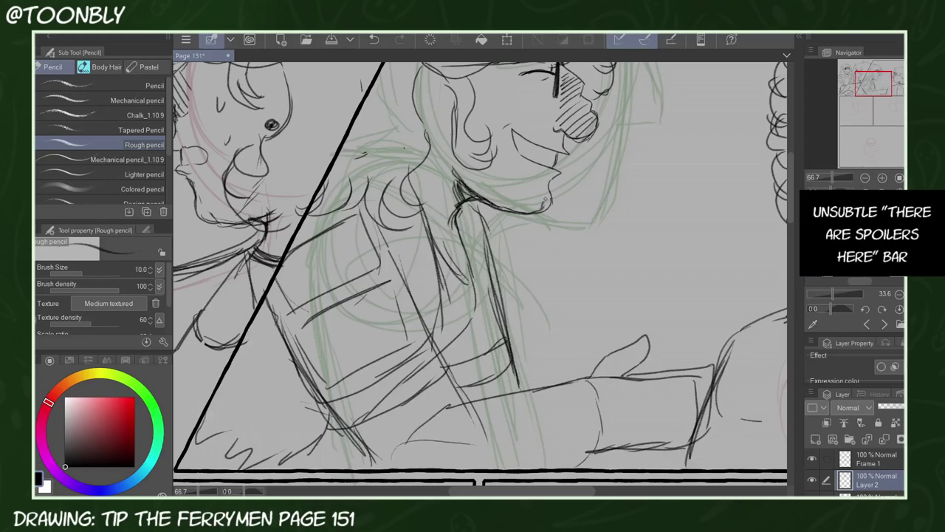
Check the page mirrored, then lasso the green-guided figure's head, enlarge it slightly, and deselect it
left_click(865, 177)
left_click(864, 178)
left_click(898, 195)
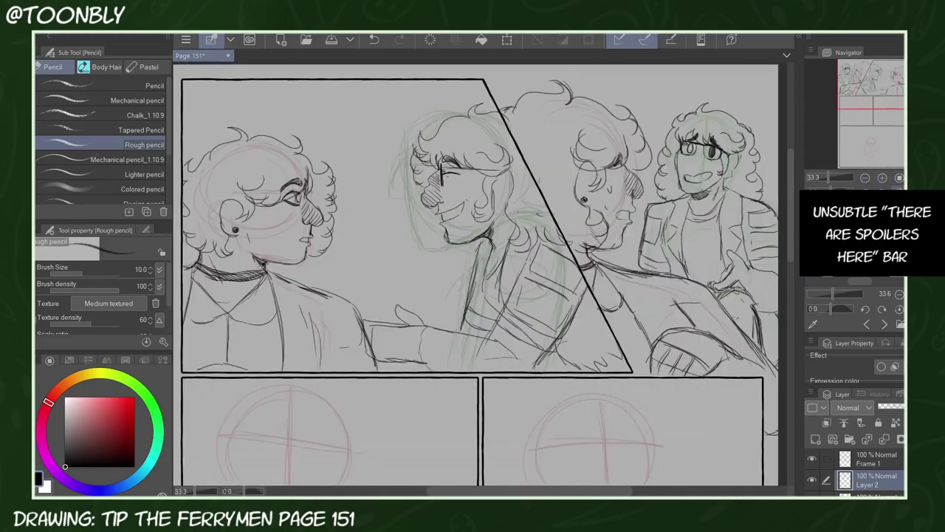
left_click(883, 177)
left_click(883, 177)
left_click_drag(879, 77, 872, 74)
key("m")
mouse_move(348, 128)
left_mouse_down()
mouse_move(455, 365)
mouse_move(531, 135)
mouse_move(348, 130)
left_mouse_up()
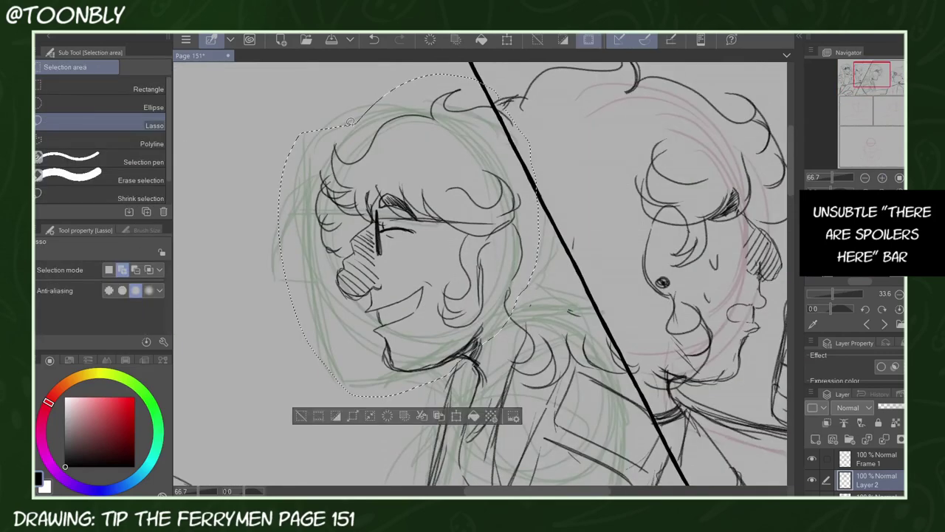
key("ctrl+t")
left_click_drag(278, 397, 271, 405)
left_click(366, 424)
key("ctrl+d")
Flip the canvas back and add curly hair on the far side of the face, hanging below the chin
left_click(211, 40)
mouse_move(331, 219)
left_mouse_down()
mouse_move(308, 238)
mouse_move(336, 362)
mouse_move(378, 403)
mouse_move(440, 418)
left_mouse_up()
left_click(866, 177)
left_click(865, 178)
Draw a vertical line across the outstretched hand to mark where the fingers begin
left_click_drag(887, 126, 887, 90)
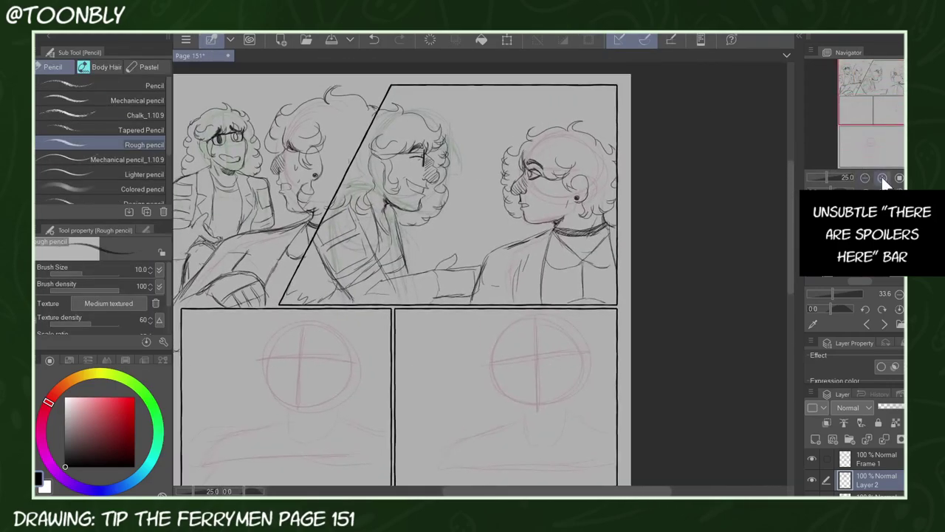
left_click(882, 178)
left_click(882, 178)
left_click(882, 178)
left_click_drag(404, 255, 412, 363)
left_click_drag(399, 251, 404, 319)
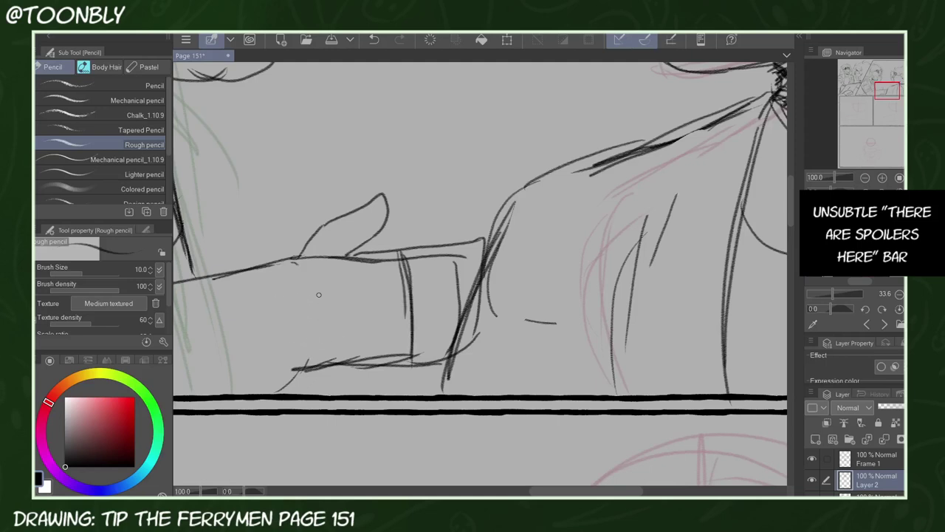
Hide Layer 1 and the Rough Sketch layer while working on Layer 2
scroll(819, 477, "down", 1)
left_click(812, 482)
left_click(812, 502)
Sketch the outstretched hand's four fingers, with dividing lines and curved fingertips
left_click_drag(402, 252, 500, 216)
mouse_move(500, 216)
left_mouse_down()
mouse_move(499, 266)
mouse_move(412, 286)
mouse_move(492, 277)
left_mouse_up()
left_click_drag(503, 261, 497, 300)
left_click_drag(413, 324, 499, 300)
left_click_drag(410, 340, 482, 330)
left_click_drag(501, 296, 481, 332)
left_click_drag(473, 266, 478, 336)
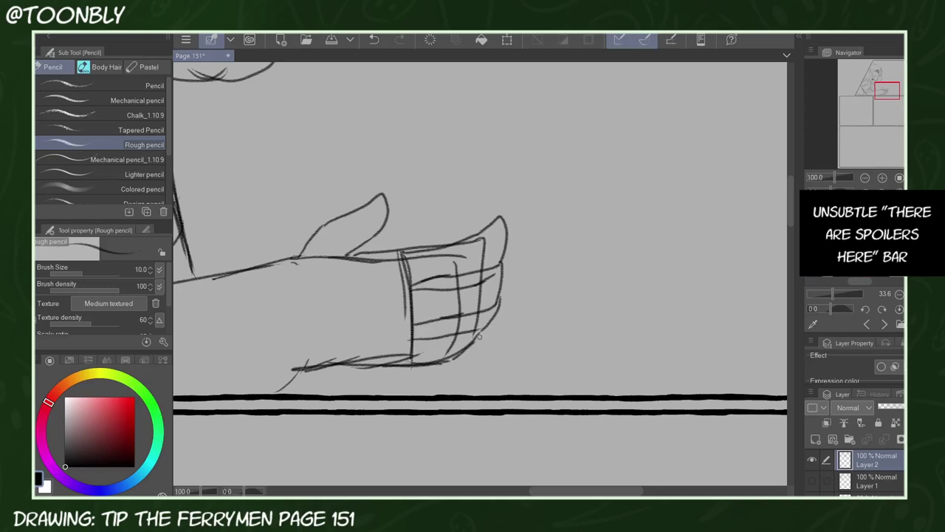
Refine the outstretched hand with a wrist edge, thumb fold, reshaped index finger, finger joint lines and fingernails
mouse_move(288, 259)
left_mouse_down()
mouse_move(303, 369)
mouse_move(362, 240)
mouse_move(378, 226)
mouse_move(352, 260)
left_mouse_up()
left_click_drag(374, 196, 379, 204)
mouse_move(402, 262)
left_mouse_down()
mouse_move(397, 319)
mouse_move(472, 347)
mouse_move(484, 299)
mouse_move(457, 254)
mouse_move(515, 236)
mouse_move(468, 234)
left_mouse_up()
mouse_move(352, 256)
left_mouse_down()
mouse_move(456, 243)
mouse_move(488, 222)
left_mouse_up()
mouse_move(488, 221)
left_mouse_down()
mouse_move(441, 278)
mouse_move(412, 290)
mouse_move(502, 268)
mouse_move(494, 315)
left_mouse_up()
left_click_drag(445, 291, 444, 359)
left_click_drag(437, 246, 443, 275)
left_click_drag(484, 236, 480, 236)
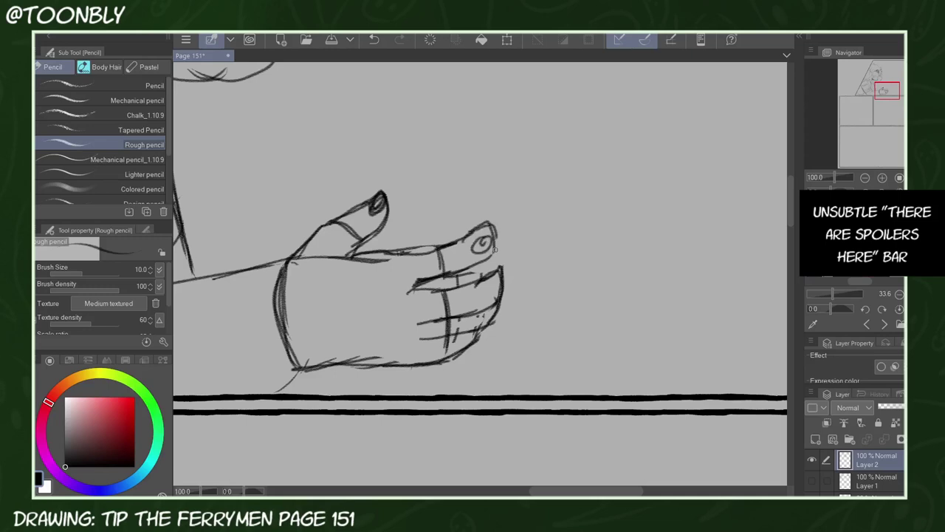
Darken the second finger's nail and draw a rectangular patch on the middle of the hand
left_click_drag(500, 271, 489, 315)
left_click_drag(490, 304, 453, 314)
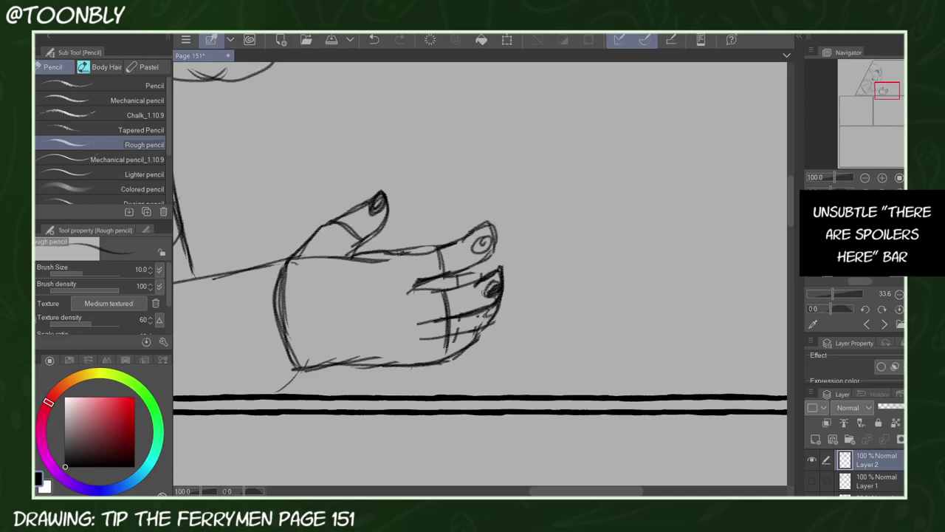
mouse_move(333, 289)
left_mouse_down()
mouse_move(335, 353)
mouse_move(383, 274)
left_mouse_up()
left_click_drag(381, 277, 387, 350)
left_click_drag(388, 344, 375, 358)
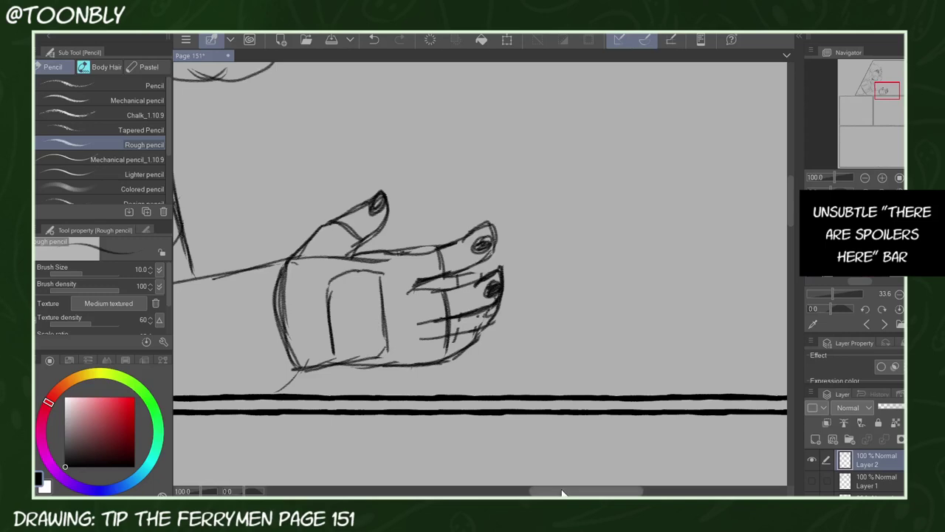
Clean up and redraw the jacket sleeve's edge and cuff lines around the elbow
left_click_drag(563, 492, 515, 490)
mouse_move(325, 354)
left_mouse_down()
mouse_move(285, 329)
mouse_move(520, 266)
left_mouse_up()
left_click_drag(395, 341, 373, 285)
left_click_drag(342, 253, 384, 313)
left_click_drag(355, 278, 396, 343)
Redraw the forearm from the jacket hem to the wrist, adding the bent line beneath the jacket front
left_click_drag(542, 263, 406, 317)
left_click_drag(484, 289, 370, 325)
left_click_drag(431, 234, 452, 295)
left_click_drag(365, 296, 404, 364)
left_click(865, 178)
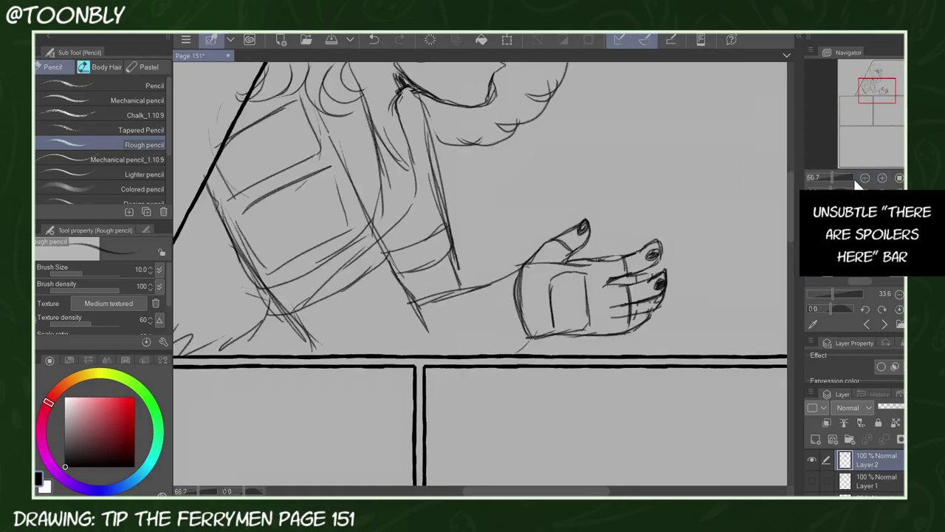
left_click_drag(417, 301, 514, 278)
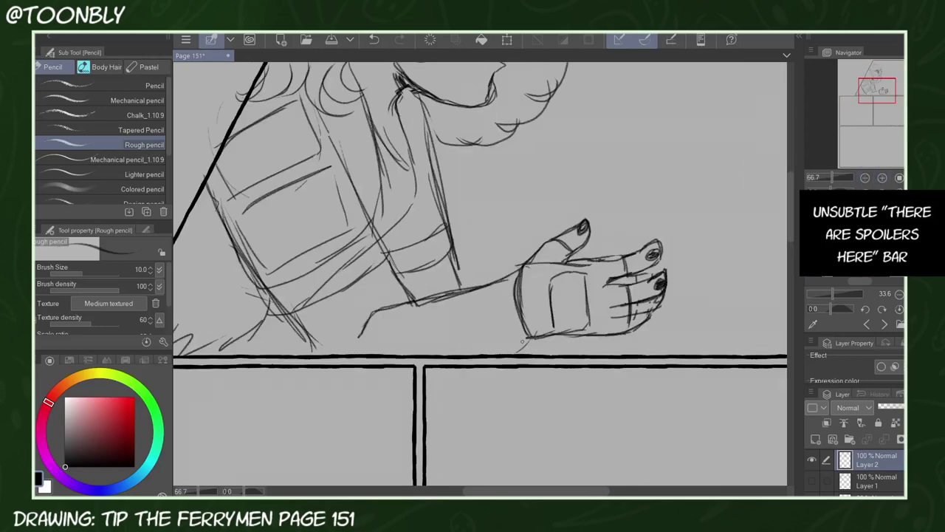
Show Layer 1 again and merge Layer 2 down into it
left_click(865, 177)
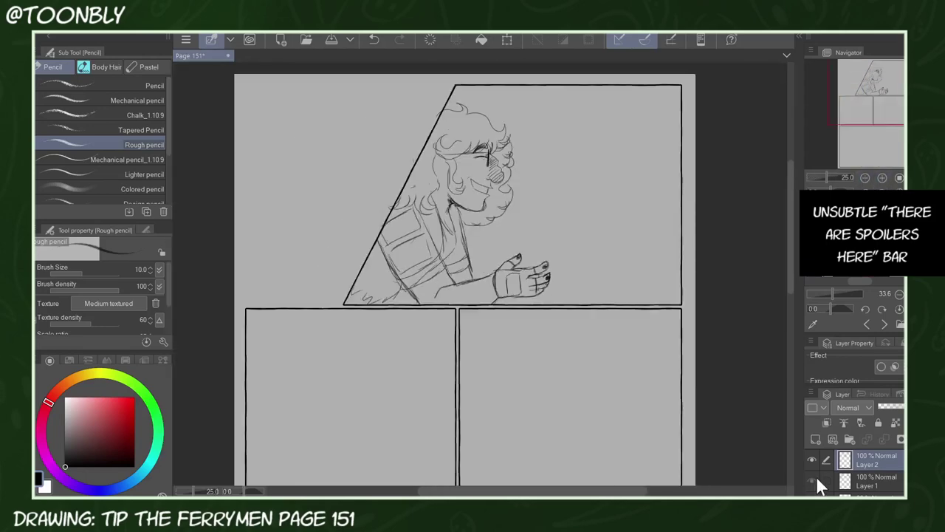
left_click(812, 481)
left_click(849, 476)
left_click(881, 178)
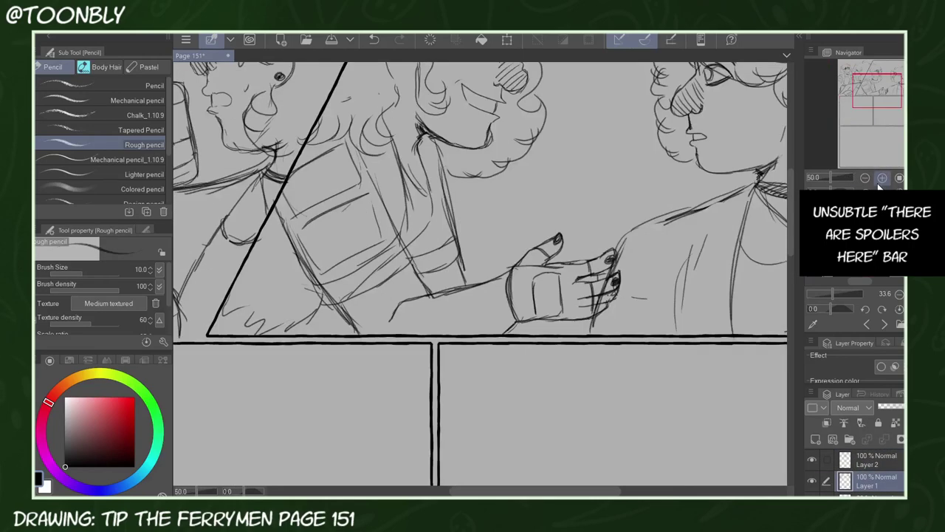
key("ctrl+0")
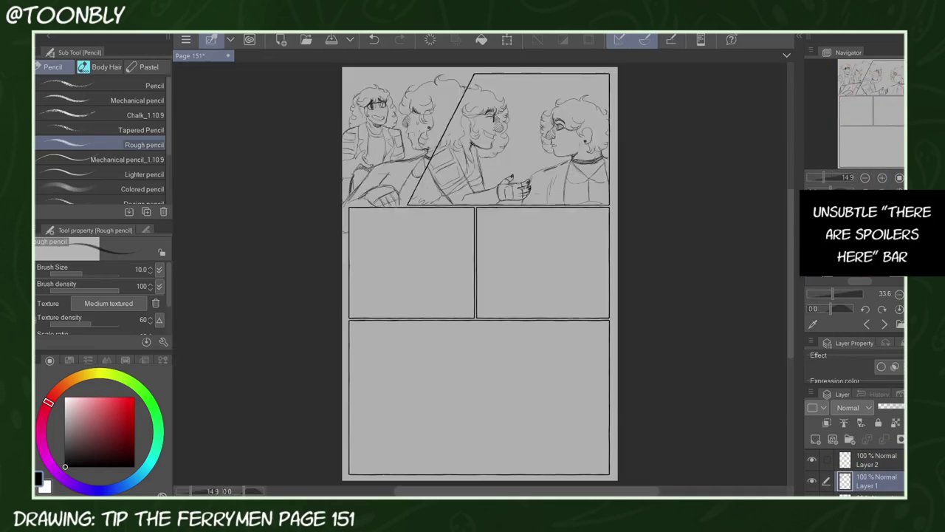
left_click(880, 458)
left_click(887, 438)
left_click(883, 178)
left_click(882, 178)
left_click(883, 178)
left_click(883, 178)
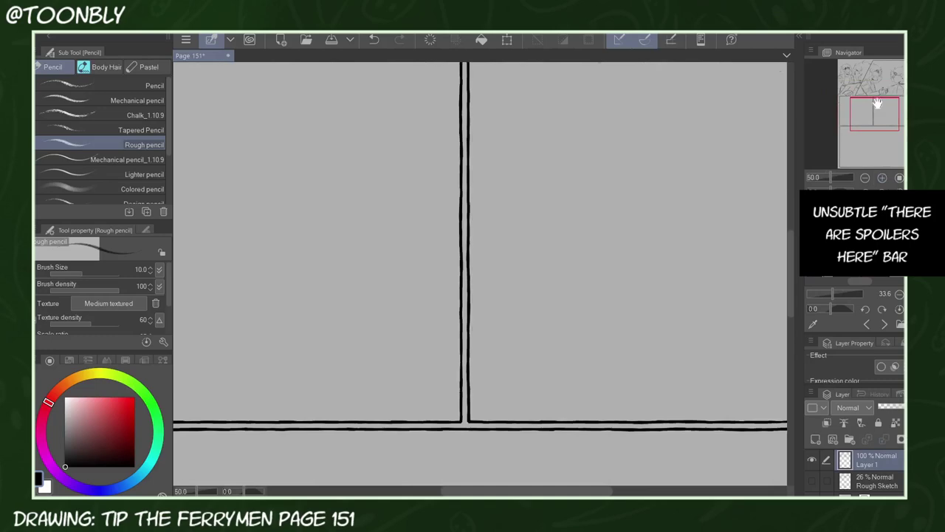
Lasso the head of the right-hand character in the second panel, transform it into a slightly adjusted position, and deselect
left_click_drag(878, 106, 895, 65)
key("m")
mouse_move(447, 176)
left_mouse_down()
mouse_move(536, 366)
mouse_move(631, 347)
mouse_move(568, 131)
left_mouse_up()
key("ctrl+t")
left_click_drag(698, 129, 680, 145)
left_click_drag(584, 247, 595, 249)
left_click(537, 392)
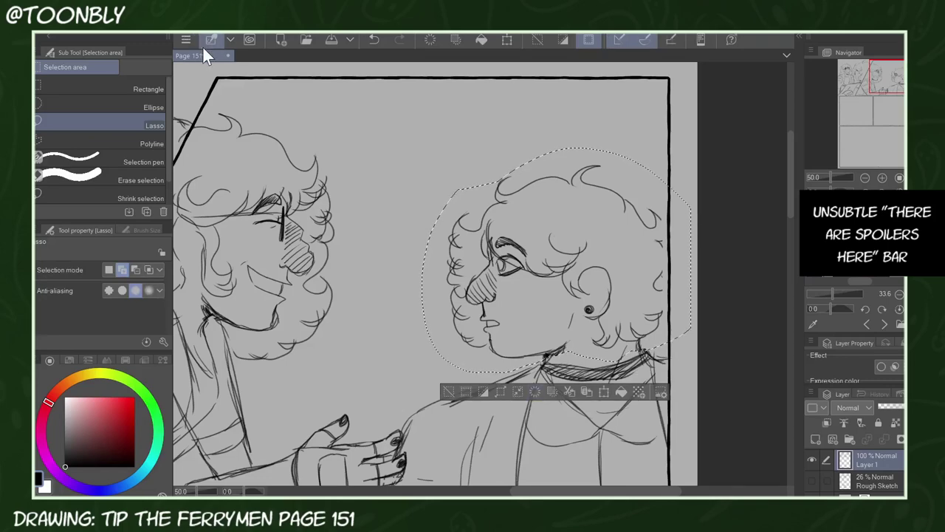
key("ctrl+d")
Show the Rough Sketch layer and redraw the jacket's front edges on the second panel's right-hand character
key("ctrl+0")
left_click(812, 481)
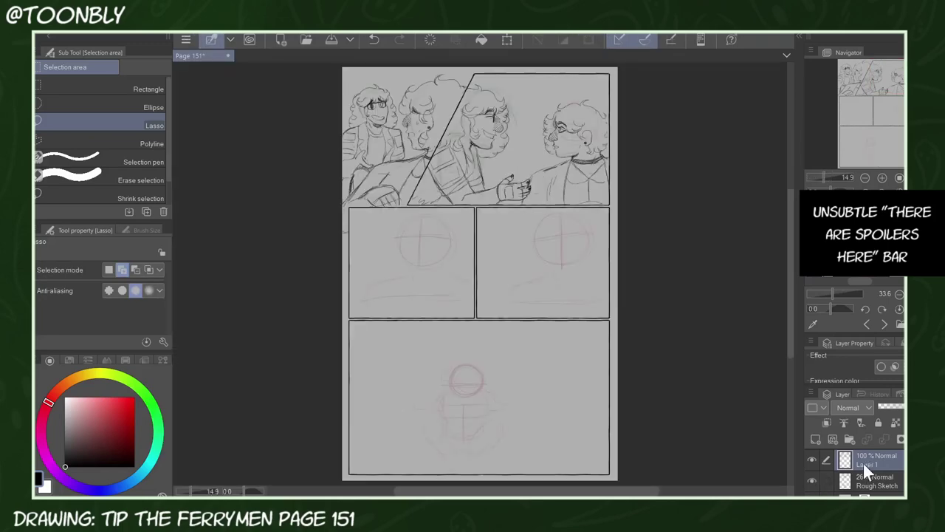
left_click(883, 178)
left_click(882, 178)
left_click(882, 178)
left_click(883, 178)
left_click(883, 178)
left_click_drag(890, 102, 900, 84)
left_click_drag(481, 382, 559, 353)
key("p")
left_click_drag(457, 273, 444, 468)
left_click_drag(603, 267, 614, 417)
left_click_drag(605, 299, 619, 443)
Redraw the shirt collar and neckline below the right-hand character's choker
left_click_drag(461, 276, 525, 345)
left_click_drag(573, 310, 537, 347)
left_click_drag(456, 300, 510, 353)
left_click_drag(574, 339, 521, 355)
left_click_drag(608, 313, 575, 348)
Redraw the right-hand character's shoulder and the long lines of the jacket sleeve
left_click_drag(381, 344, 348, 468)
left_click_drag(404, 316, 361, 381)
mouse_move(337, 313)
left_mouse_down()
mouse_move(310, 323)
mouse_move(264, 447)
left_mouse_up()
left_click_drag(268, 427, 246, 469)
left_click_drag(270, 404, 250, 460)
left_click_drag(462, 260, 298, 331)
left_click(865, 178)
left_click(866, 178)
left_click(866, 178)
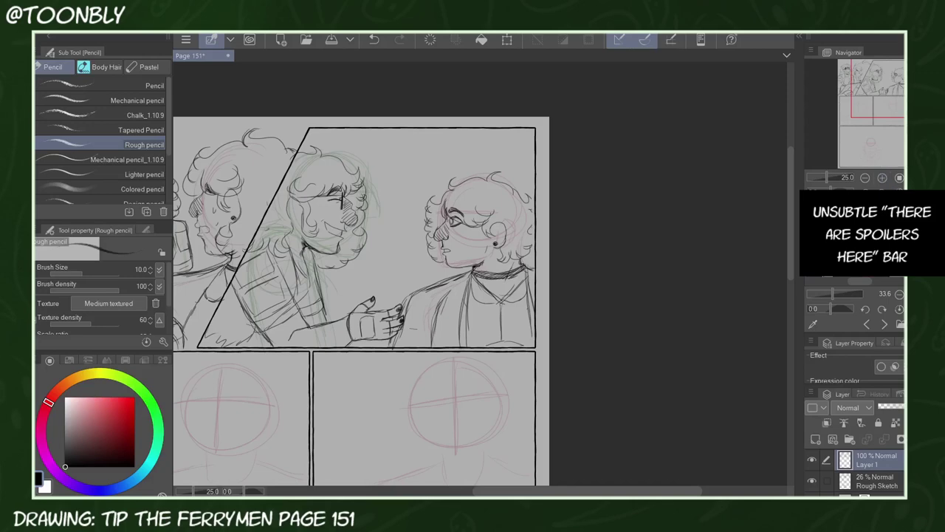
Clean up the smiling character's lower face and redraw the lower lip, chin and neck edge in the second panel
left_click(899, 178)
left_click_drag(895, 85, 871, 76)
left_click_drag(555, 193, 545, 207)
left_click_drag(576, 215, 547, 235)
mouse_move(529, 382)
left_mouse_down()
mouse_move(513, 409)
mouse_move(499, 391)
left_mouse_up()
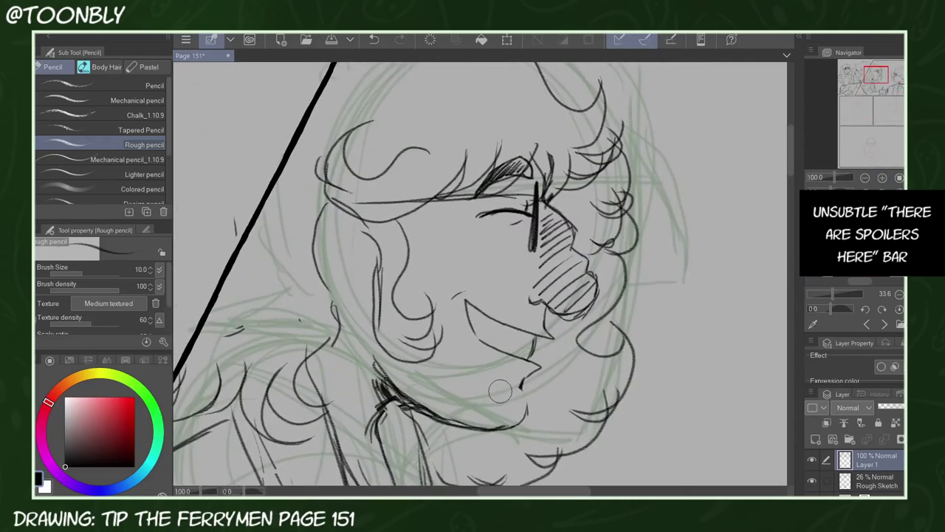
left_click_drag(490, 346, 540, 356)
mouse_move(539, 357)
left_mouse_down()
mouse_move(517, 392)
mouse_move(518, 425)
left_mouse_up()
left_click_drag(330, 293, 344, 325)
left_click(865, 177)
left_click(917, 194)
left_click(917, 193)
left_click(916, 178)
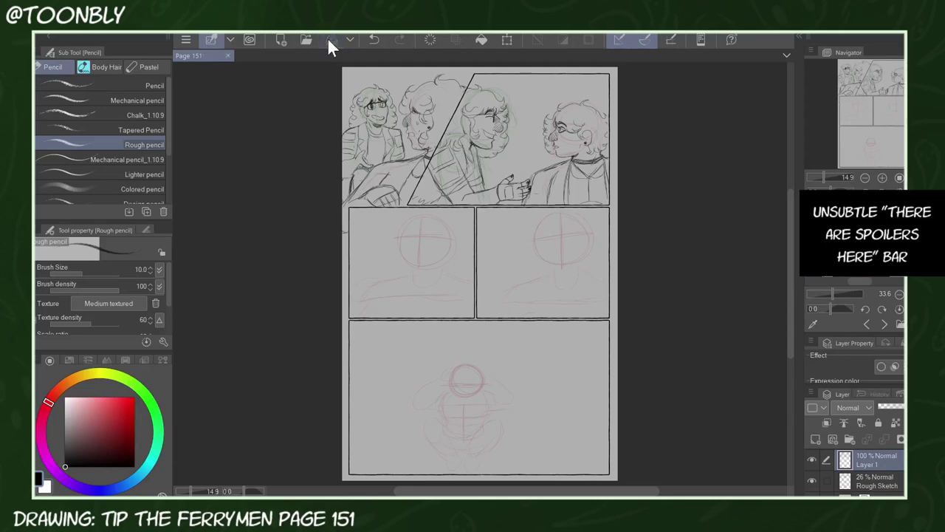
Add a new layer and shade the smiling character's beard and moustache with the bodyhair_straight brush at size 40.9
left_click(816, 439)
left_click(883, 179)
left_click(883, 178)
left_click_drag(865, 99, 877, 79)
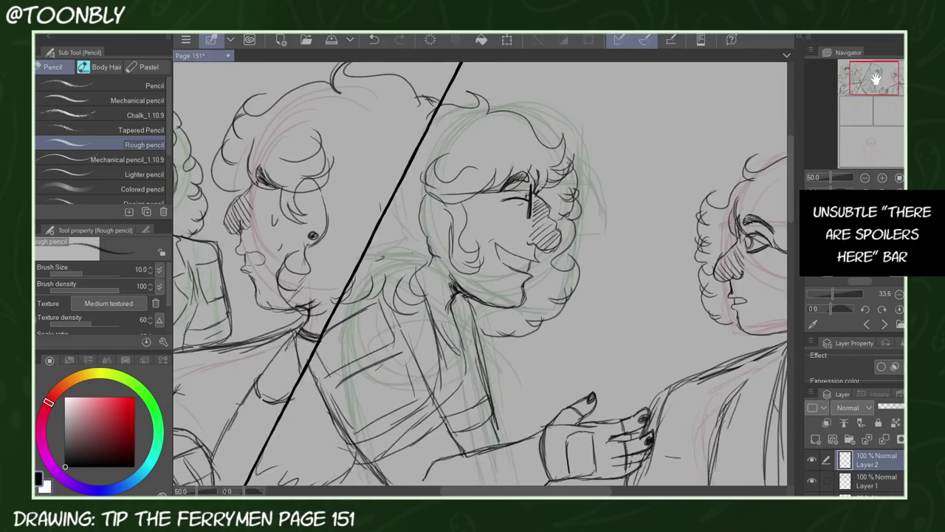
left_click(881, 178)
left_click(105, 64)
mouse_move(555, 329)
left_mouse_down()
mouse_move(562, 304)
mouse_move(543, 333)
mouse_move(502, 304)
mouse_move(455, 297)
mouse_move(435, 275)
left_mouse_up()
left_click(91, 273)
left_click_drag(534, 314, 552, 299)
mouse_move(581, 229)
left_mouse_down()
mouse_move(521, 207)
mouse_move(443, 218)
left_mouse_up()
mouse_move(465, 273)
left_mouse_down()
mouse_move(535, 314)
mouse_move(558, 303)
left_mouse_up()
left_click_drag(436, 281, 425, 260)
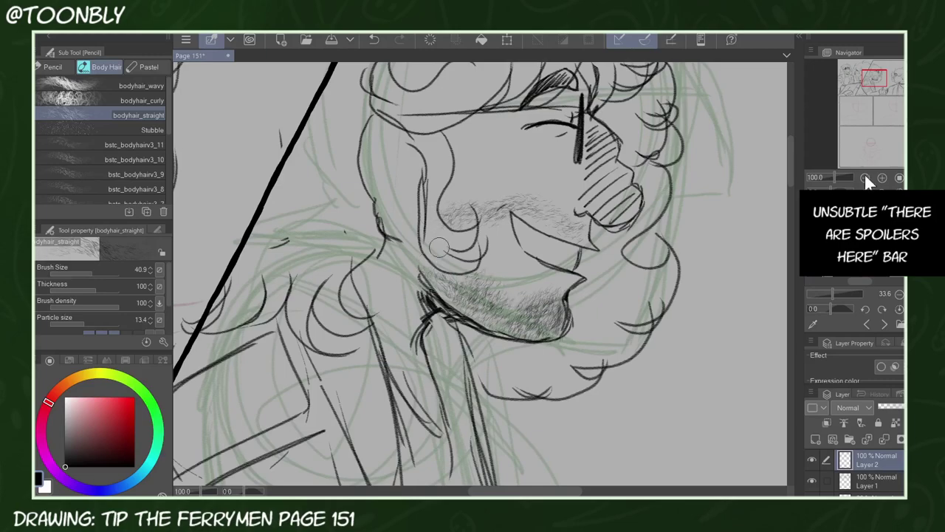
Shade the beard of the first panel's leftmost character with the brush at size 17.5, and merge Layer 2 into Layer 1
left_click(863, 177)
left_click(863, 177)
left_click(864, 177)
left_click_drag(883, 108, 862, 99)
left_click(883, 177)
left_click(883, 177)
left_click(882, 177)
left_click(883, 177)
left_click(85, 272)
mouse_move(516, 234)
left_mouse_down()
mouse_move(493, 245)
mouse_move(469, 237)
mouse_move(427, 264)
mouse_move(421, 294)
mouse_move(403, 275)
mouse_move(459, 323)
mouse_move(478, 320)
mouse_move(520, 347)
mouse_move(572, 314)
mouse_move(528, 235)
mouse_move(546, 238)
mouse_move(581, 270)
mouse_move(575, 315)
mouse_move(578, 255)
mouse_move(483, 233)
mouse_move(425, 243)
left_mouse_up()
left_click(865, 178)
left_click(865, 178)
left_click(865, 178)
left_click(865, 178)
left_click(865, 178)
left_click(865, 178)
left_click_drag(877, 92, 889, 112)
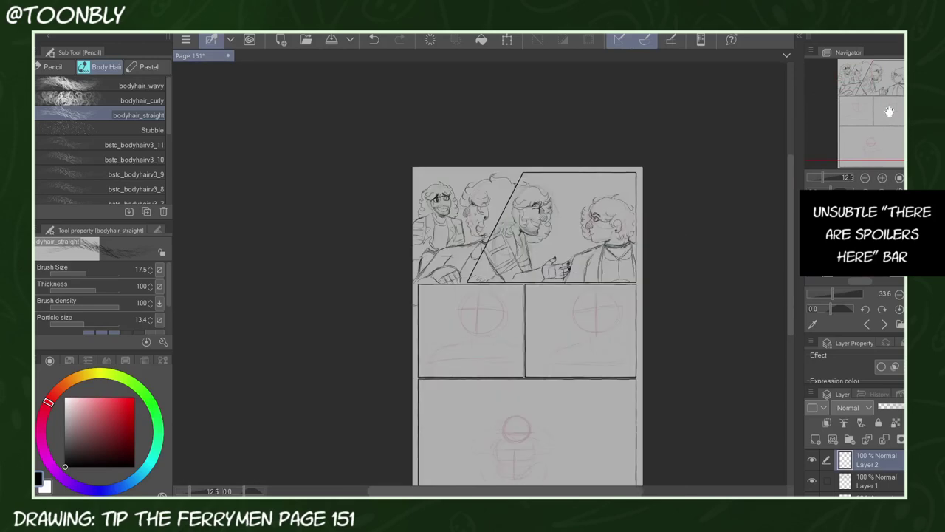
left_click(884, 440)
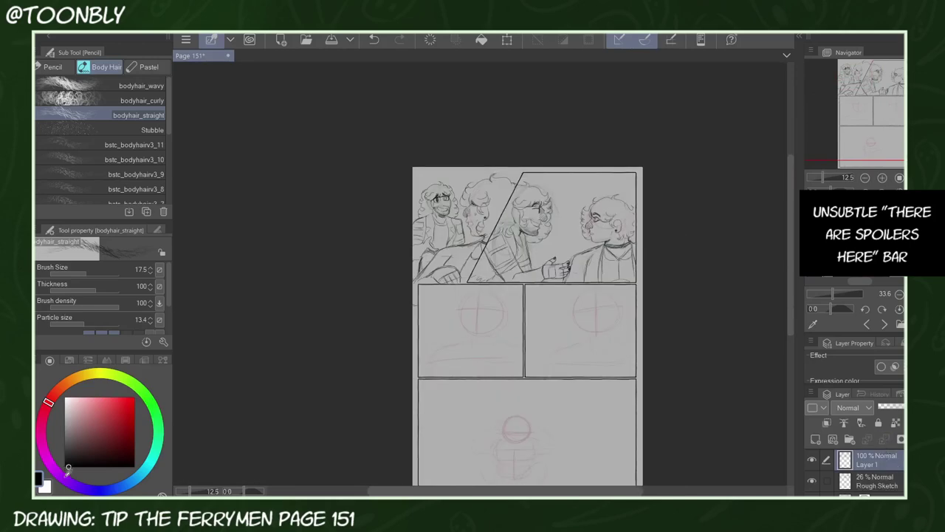
Draw a tall vertical post in the second panel's background between the two characters with the Rough pencil
left_click(52, 67)
scroll(546, 168, "up", 4)
left_click_drag(547, 168, 426, 86)
left_click_drag(528, 107, 520, 323)
mouse_move(521, 261)
left_mouse_down()
mouse_move(518, 434)
mouse_move(528, 101)
mouse_move(500, 356)
left_mouse_up()
mouse_move(498, 309)
left_mouse_down()
mouse_move(494, 459)
mouse_move(531, 137)
left_mouse_up()
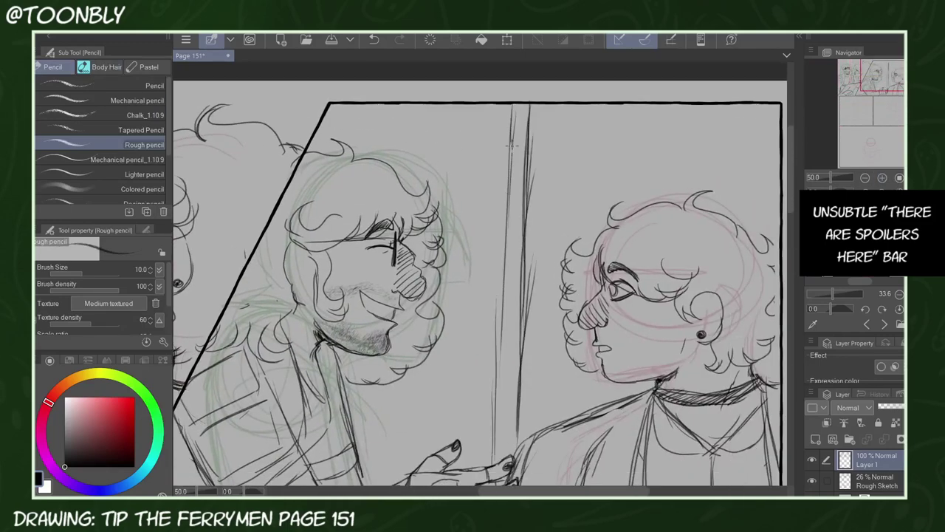
On a new layer, sketch the third panel's head over the red guide, with hairline, eyes, brows, mouth, ear and earring
left_click(865, 178)
left_click(865, 178)
left_click(865, 178)
left_click_drag(878, 99, 856, 125)
key("ctrl+shift+n")
left_click(882, 178)
left_click(882, 178)
left_click(883, 178)
mouse_move(877, 93)
left_mouse_down()
mouse_move(888, 100)
mouse_move(865, 101)
left_mouse_up()
left_click(883, 178)
left_click_drag(507, 131, 482, 166)
left_click_drag(508, 131, 473, 179)
mouse_move(489, 148)
left_mouse_down()
mouse_move(466, 216)
mouse_move(476, 349)
mouse_move(532, 387)
mouse_move(613, 366)
left_mouse_up()
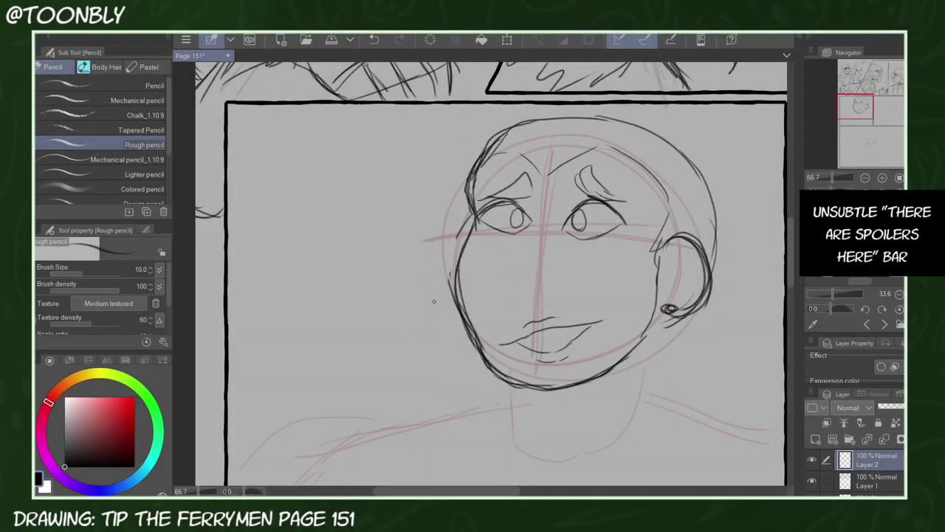
Add another layer, draw the nose outline with its nostrils between the eyes and mouth, and nudge it into place
left_click(883, 178)
left_click(816, 438)
mouse_move(547, 268)
left_mouse_down()
mouse_move(641, 305)
mouse_move(706, 289)
mouse_move(548, 243)
mouse_move(565, 215)
left_mouse_up()
mouse_move(589, 185)
left_mouse_down()
mouse_move(547, 238)
mouse_move(545, 271)
left_mouse_up()
left_click_drag(669, 294, 713, 266)
left_click_drag(531, 274, 527, 285)
mouse_move(519, 276)
left_mouse_down()
mouse_move(539, 294)
mouse_move(553, 290)
left_mouse_up()
key("h")
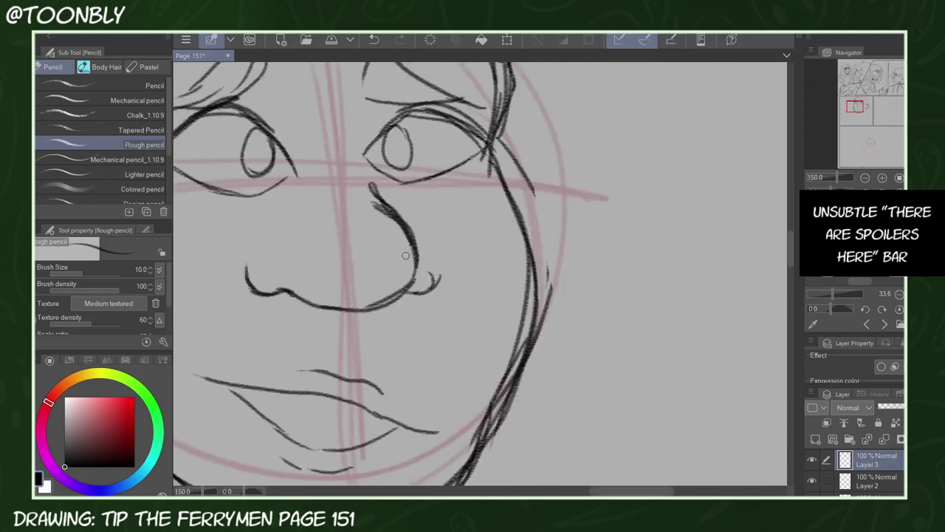
key("k")
left_click_drag(445, 289, 457, 290)
Fill the nose with diagonal hatching lines and restore the unflipped view
key("p")
mouse_move(424, 260)
left_mouse_down()
mouse_move(340, 300)
mouse_move(307, 297)
left_mouse_up()
left_click_drag(403, 214, 277, 278)
left_click_drag(393, 198, 270, 254)
key("h")
left_click(867, 179)
left_click(867, 179)
On Layer 2, lasso both eyes and eyebrows, move them slightly down and to the left, and deselect
left_click(869, 481)
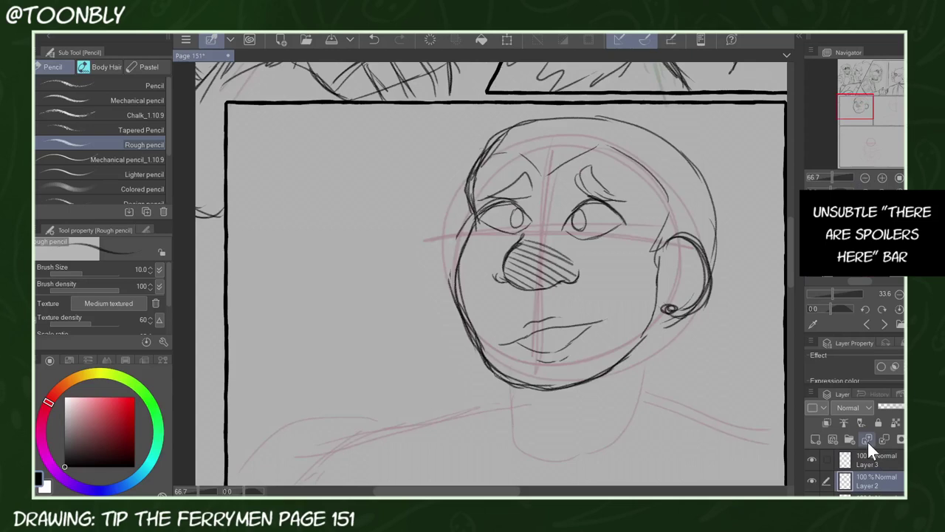
key("m")
mouse_move(493, 175)
left_mouse_down()
mouse_move(509, 240)
mouse_move(511, 173)
left_mouse_up()
left_click_drag(593, 161, 595, 158)
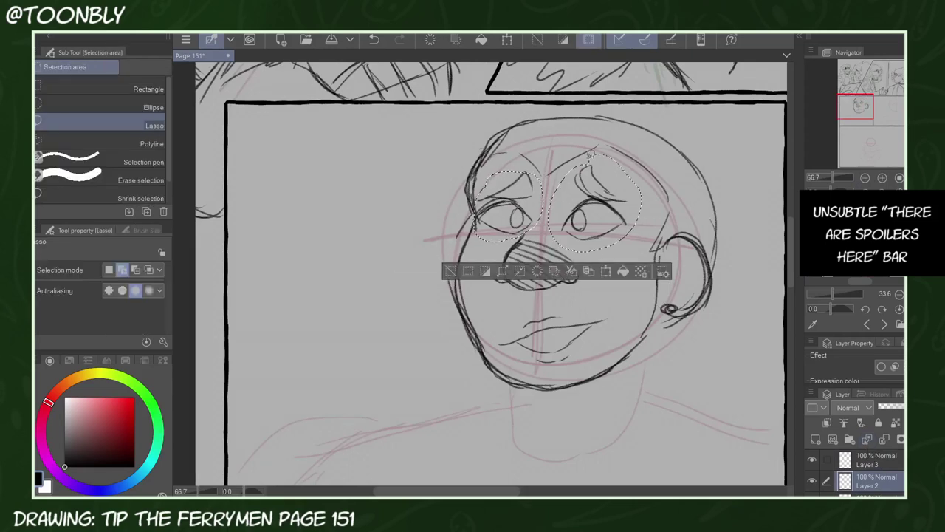
key("ctrl+t")
left_click_drag(531, 221, 534, 231)
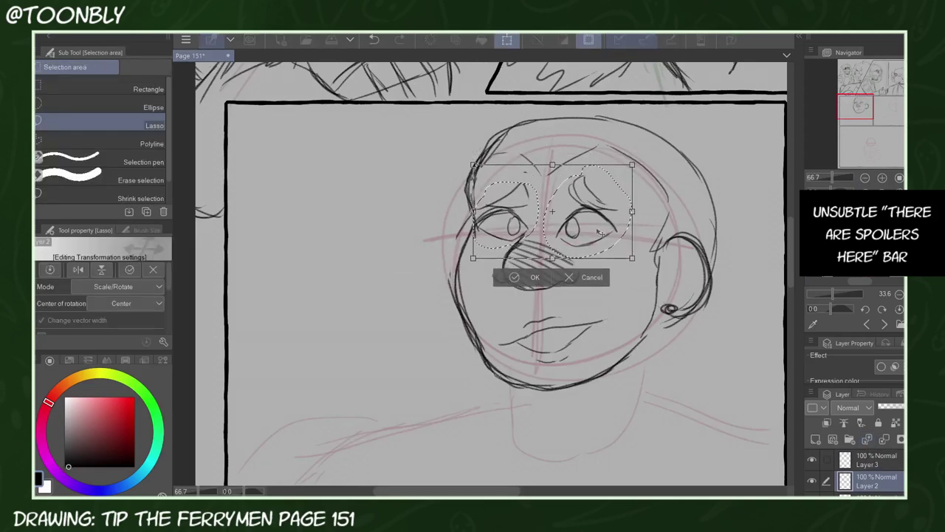
left_click(523, 278)
key("ctrl+d")
Lasso the eye and eyebrow nearer the ear, shift them slightly right, and check the face in a flipped view
mouse_move(560, 181)
left_mouse_down()
mouse_move(551, 238)
mouse_move(585, 160)
left_mouse_up()
key("k")
left_click_drag(609, 238, 619, 238)
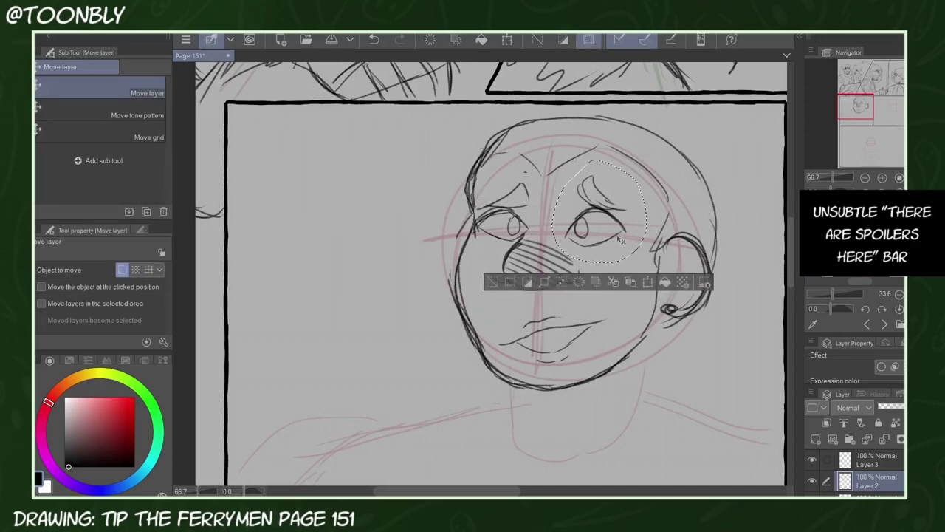
key("ctrl+d")
key("h")
key("h")
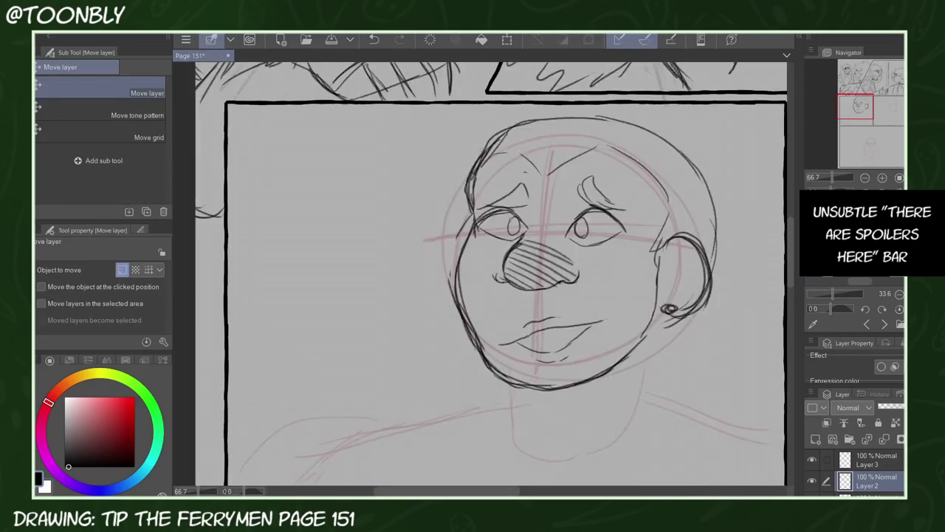
Merge Layer 3 and Layer 2 down into Layer 1
left_click(884, 459)
left_click(884, 438)
left_click(884, 438)
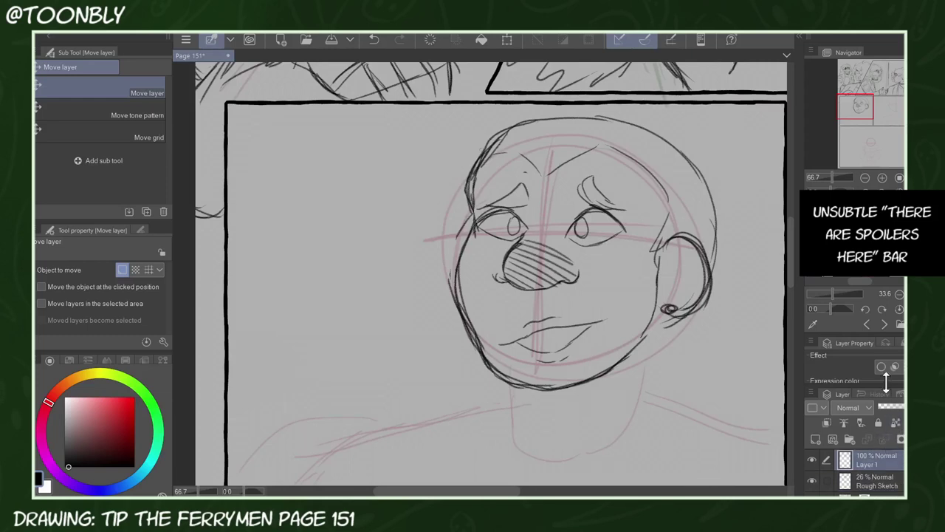
Draw the third-panel character's neck, V-shaped neckline and shoulder lines with the Rough pencil
key("p")
left_click_drag(666, 323, 658, 393)
left_click_drag(861, 99, 861, 108)
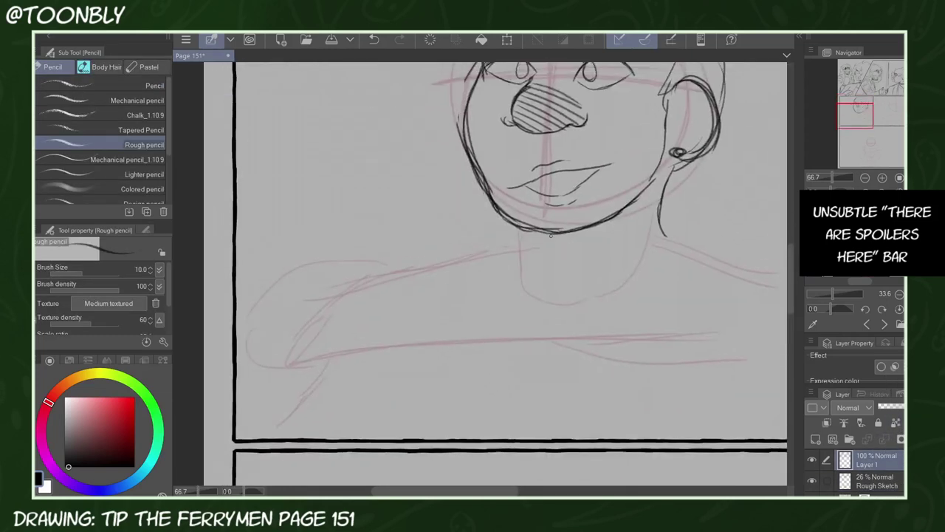
left_click_drag(555, 241, 602, 325)
left_click_drag(689, 259, 599, 325)
mouse_move(546, 243)
left_mouse_down()
mouse_move(382, 322)
mouse_move(754, 341)
left_mouse_up()
left_click_drag(667, 233, 785, 287)
mouse_move(414, 285)
left_mouse_down()
mouse_move(414, 428)
mouse_move(635, 439)
mouse_move(566, 250)
left_mouse_up()
Draw the jacket's two front edges and the inner and outer lines of the sleeve
mouse_move(377, 271)
left_mouse_down()
mouse_move(509, 249)
mouse_move(362, 371)
left_mouse_up()
left_click_drag(552, 249, 452, 439)
left_click_drag(669, 234, 659, 335)
left_click_drag(669, 252, 651, 436)
left_click_drag(421, 324, 382, 440)
left_click_drag(427, 303, 385, 433)
left_click_drag(408, 257, 355, 308)
left_click_drag(362, 297, 300, 421)
left_click_drag(341, 337, 285, 443)
Refine the shoulder and sleeve contours, add short seam marks, and clean up stray lines around the upper arm
left_click_drag(872, 104, 859, 115)
left_click_drag(606, 240, 739, 276)
mouse_move(485, 263)
left_mouse_down()
mouse_move(510, 323)
mouse_move(602, 267)
left_mouse_up()
left_click_drag(370, 337, 397, 342)
left_click_drag(427, 273, 377, 285)
left_click_drag(342, 294, 318, 363)
left_click_drag(295, 420, 344, 309)
mouse_move(281, 312)
left_mouse_down()
mouse_move(506, 338)
mouse_move(584, 305)
mouse_move(473, 294)
left_mouse_up()
mouse_move(342, 394)
left_mouse_down()
mouse_move(373, 443)
mouse_move(523, 441)
mouse_move(696, 346)
mouse_move(628, 287)
mouse_move(339, 312)
left_mouse_up()
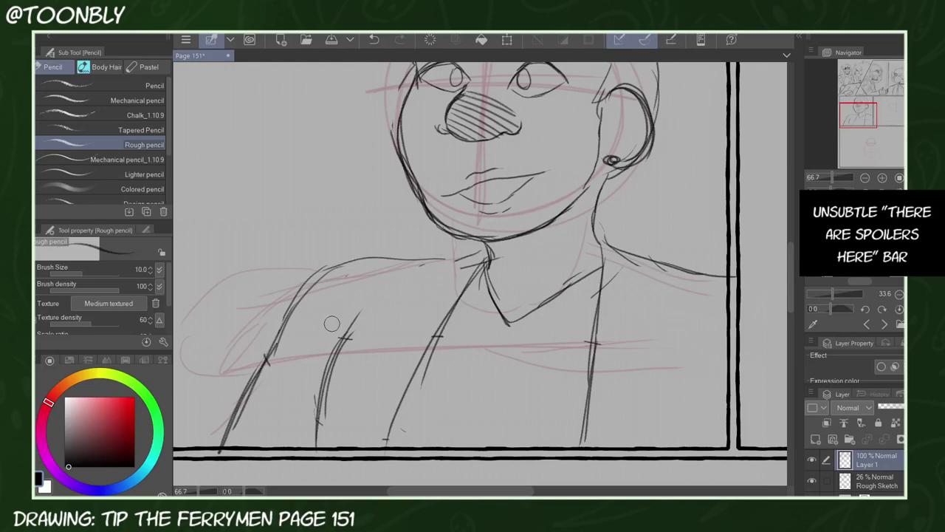
Firm up the shoulder line and draw a hatched choker around the character's neck
mouse_move(313, 279)
left_mouse_down()
mouse_move(557, 246)
mouse_move(598, 225)
left_mouse_up()
mouse_move(513, 257)
left_mouse_down()
mouse_move(566, 265)
mouse_move(595, 235)
left_mouse_up()
mouse_move(496, 255)
left_mouse_down()
mouse_move(517, 272)
mouse_move(539, 271)
mouse_move(558, 267)
mouse_move(573, 244)
left_mouse_up()
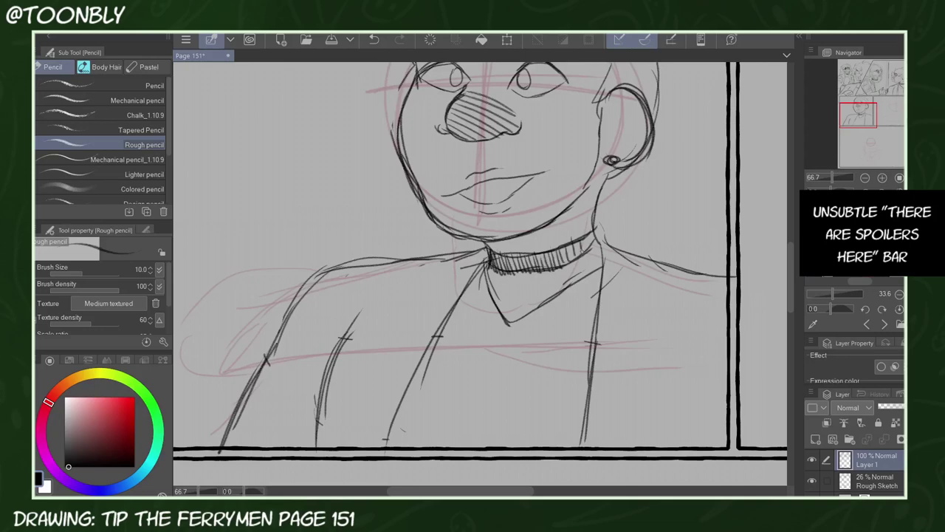
Draw the third-panel character's rounded shirt collar, front placket line and crossing fold lines across the chest
left_click_drag(514, 325, 600, 325)
left_click_drag(513, 326, 484, 448)
left_click_drag(422, 411, 547, 393)
left_click_drag(537, 398, 463, 427)
Lasso the third-panel character's head, scale it down slightly, reposition it over the neck, and deselect
left_click(865, 177)
left_click(865, 178)
left_click(883, 177)
left_click_drag(877, 111, 878, 102)
key("m")
mouse_move(401, 183)
left_mouse_down()
mouse_move(391, 187)
mouse_move(651, 176)
mouse_move(388, 200)
left_mouse_up()
key("ctrl+t")
left_click_drag(670, 380, 645, 360)
left_click_drag(559, 292, 586, 330)
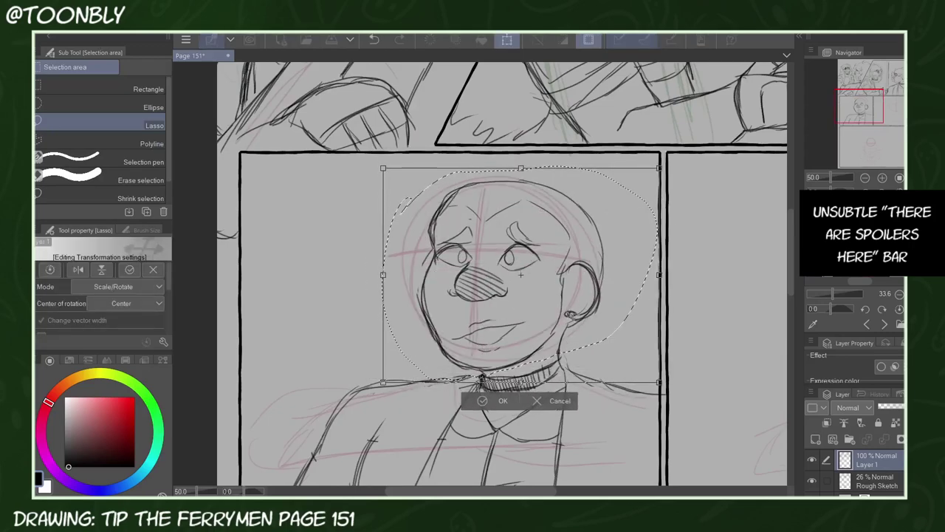
left_click(484, 399)
key("ctrl+d")
mouse_move(875, 109)
left_mouse_down()
mouse_move(865, 116)
mouse_move(874, 106)
left_mouse_up()
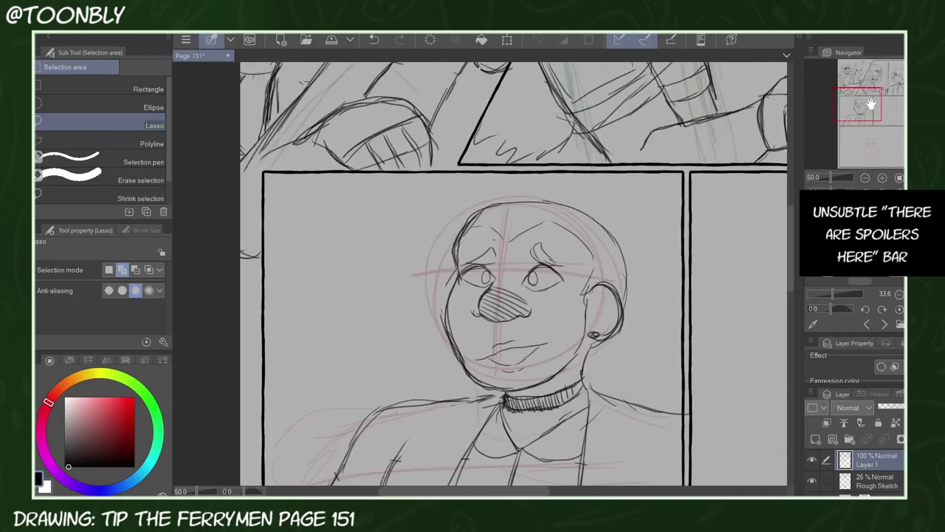
Hide the rough sketch layer, lower Layer 1 to 45% opacity, and add a new layer for the hair
left_click(882, 178)
key("p")
left_click(813, 480)
left_click(892, 407)
left_click(815, 439)
Sketch the curly fringe across the forehead and curls by the ear and temple with the Rough pencil
left_click_drag(708, 300, 719, 345)
mouse_move(709, 348)
left_mouse_down()
mouse_move(685, 308)
mouse_move(698, 361)
left_mouse_up()
left_click_drag(681, 279, 655, 325)
left_click_drag(714, 242, 768, 214)
left_click_drag(746, 229, 673, 259)
left_click_drag(756, 255, 682, 286)
left_click_drag(646, 246, 713, 286)
left_click_drag(542, 176, 660, 282)
left_click_drag(532, 198, 591, 256)
mouse_move(440, 185)
left_mouse_down()
mouse_move(369, 195)
mouse_move(392, 245)
left_mouse_up()
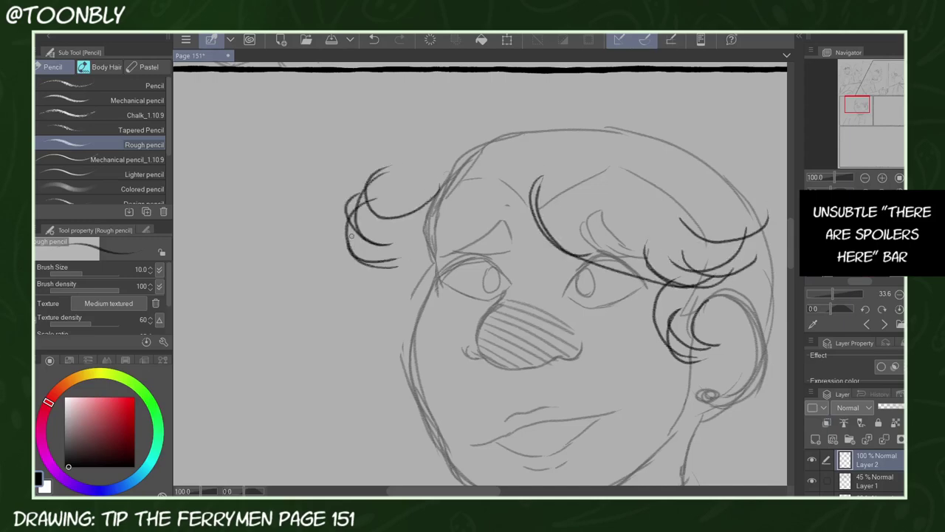
Outline the rest of the third-panel character's curly hair around the crown and down both sides
left_click(865, 178)
mouse_move(384, 199)
left_mouse_down()
mouse_move(369, 199)
mouse_move(317, 274)
mouse_move(306, 332)
mouse_move(348, 380)
mouse_move(369, 376)
left_mouse_up()
key("h")
mouse_move(539, 185)
left_mouse_down()
mouse_move(423, 238)
mouse_move(422, 329)
mouse_move(434, 361)
left_mouse_up()
Restore Layer 1 to 100% opacity and merge the hair layer down into it
left_click(876, 481)
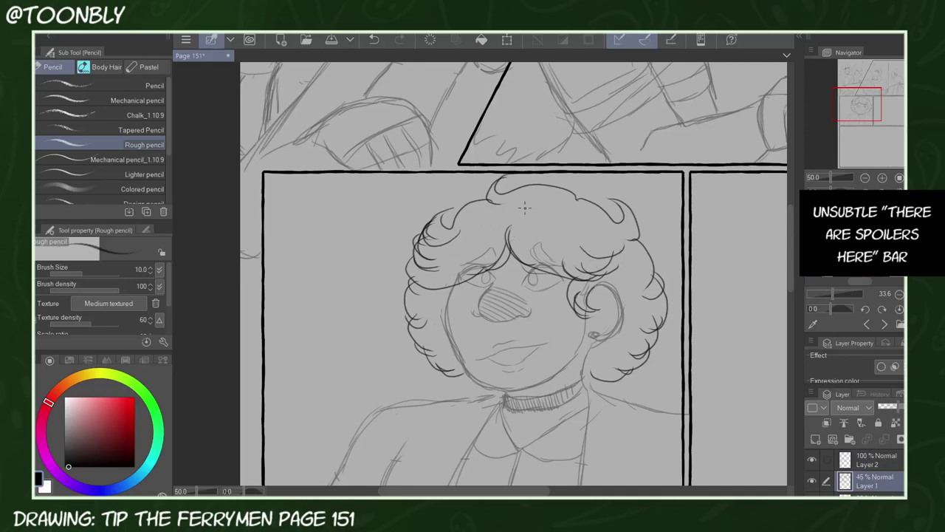
left_click(915, 407)
left_click_drag(862, 115, 862, 123)
left_click(877, 460)
left_click(886, 438)
Lower Layer 1 to 33% opacity and add a new layer above it for the character's hand
left_click(866, 178)
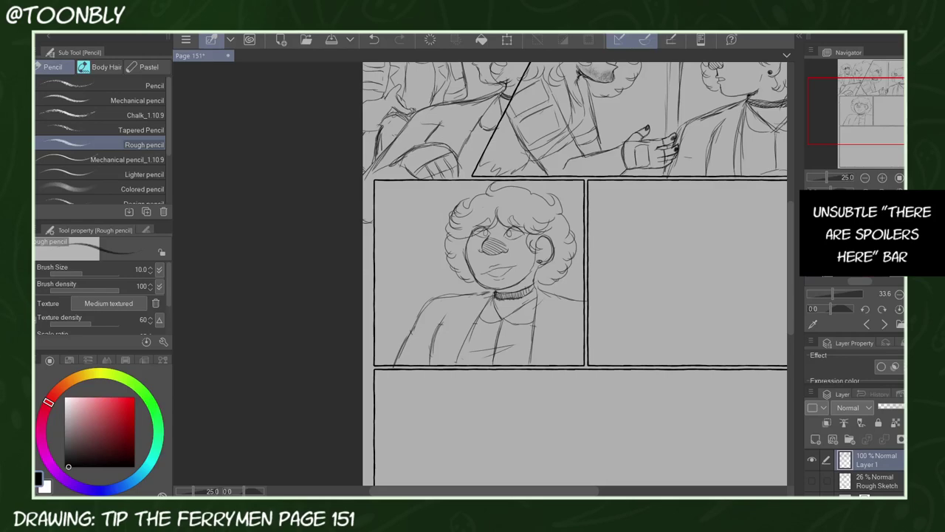
left_click(889, 407)
left_click(814, 437)
left_click(882, 178)
left_click_drag(862, 105, 858, 109)
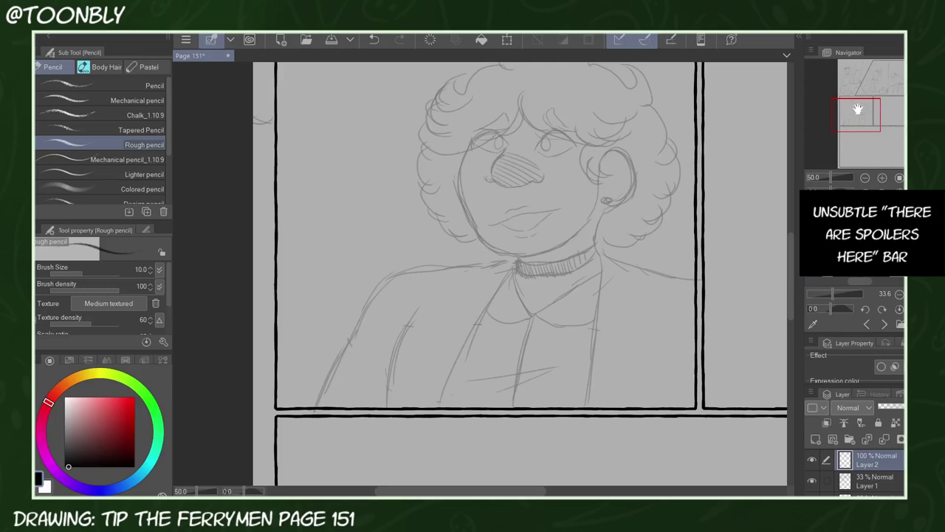
left_click(881, 177)
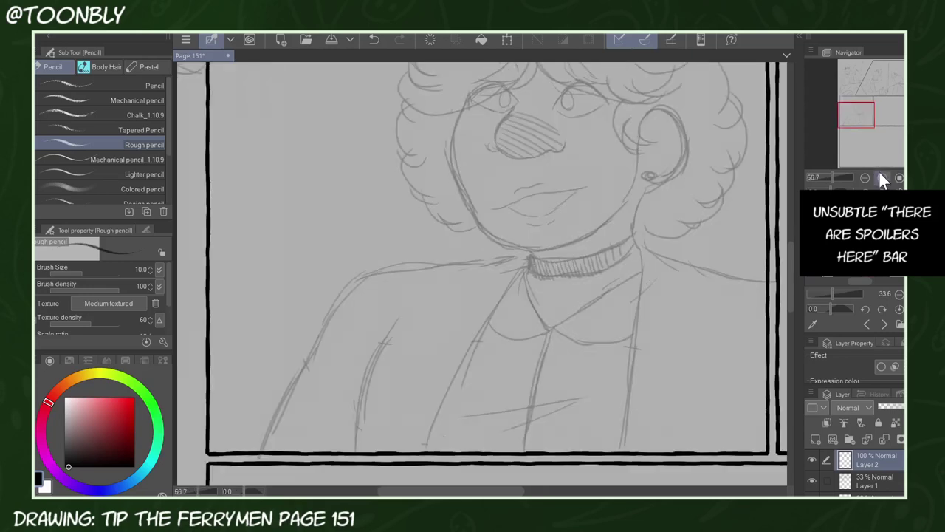
left_click(427, 42)
Sketch the character's hand with curled fingers, knuckle and wrist near the third panel's lower edge
mouse_move(571, 447)
left_mouse_down()
mouse_move(620, 417)
mouse_move(641, 379)
left_mouse_up()
left_click_drag(616, 420, 633, 408)
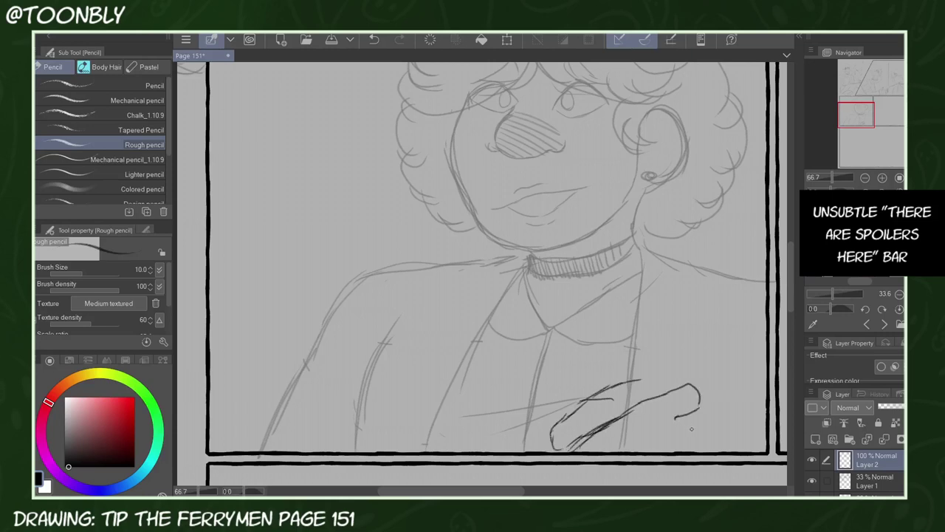
left_click_drag(554, 433, 550, 443)
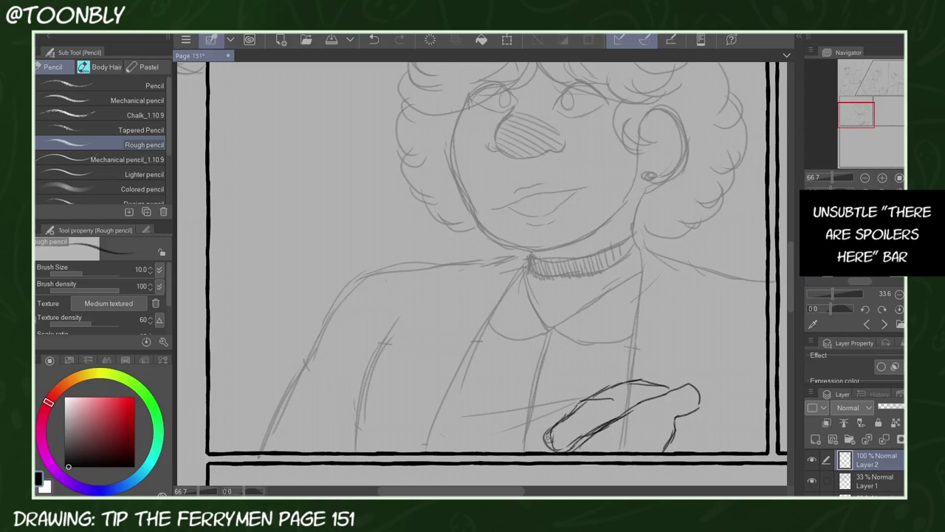
left_click_drag(703, 410, 713, 452)
left_click_drag(661, 435, 585, 435)
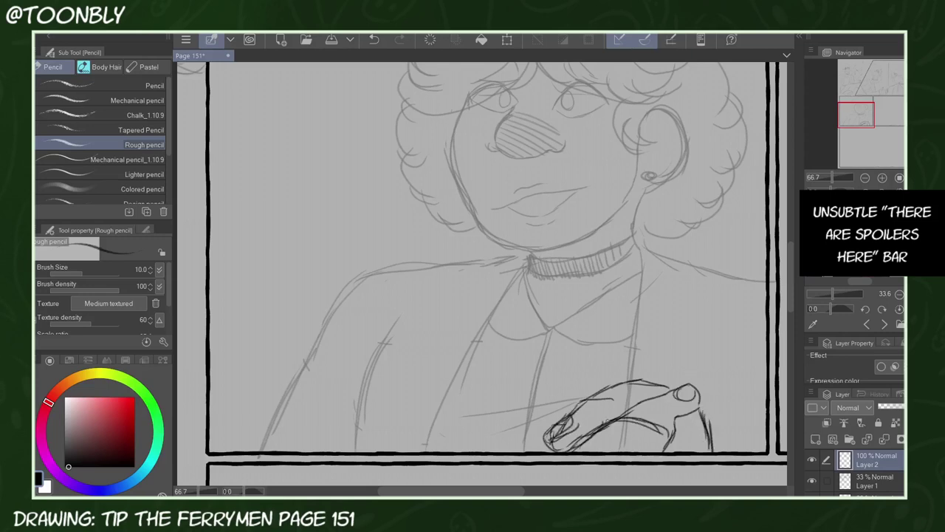
Move the hand sketch in front of the shirt placket and adjust its placement with a transform
left_click(865, 177)
left_click(865, 177)
key("k")
left_click_drag(559, 384, 510, 385)
key("ctrl+t")
left_click_drag(541, 327, 528, 332)
left_click(484, 377)
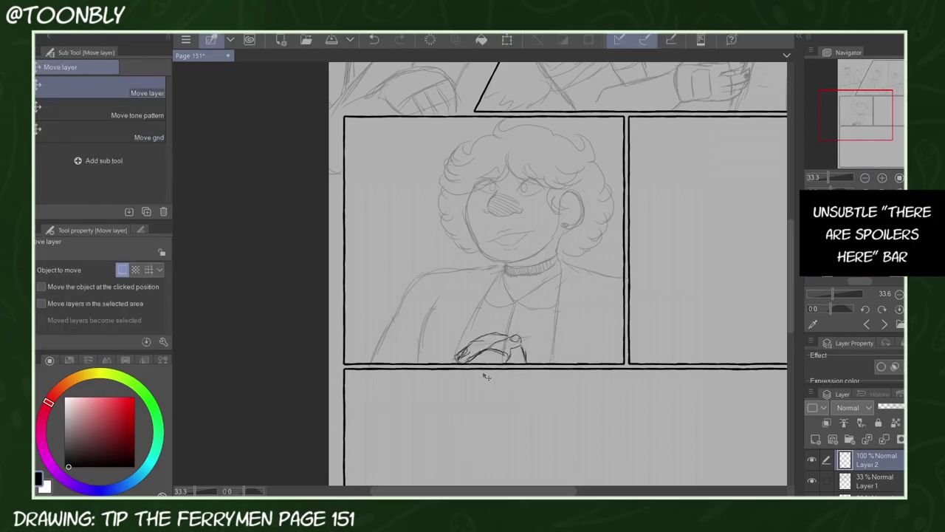
Draw the forearm line leading from the wrist and the sleeve line rising toward the shoulder
key("ctrl+plus")
key("space")
left_click_drag(632, 361, 559, 296)
key("p")
mouse_move(490, 351)
left_mouse_down()
mouse_move(540, 377)
mouse_move(600, 386)
left_mouse_up()
left_click_drag(615, 296, 595, 386)
left_click_drag(644, 248, 605, 325)
On Layer 1, erase the lines running through the hand and strengthen the adjacent jacket front edge
left_click(892, 483)
mouse_move(452, 375)
left_mouse_down()
mouse_move(458, 349)
mouse_move(396, 359)
left_mouse_up()
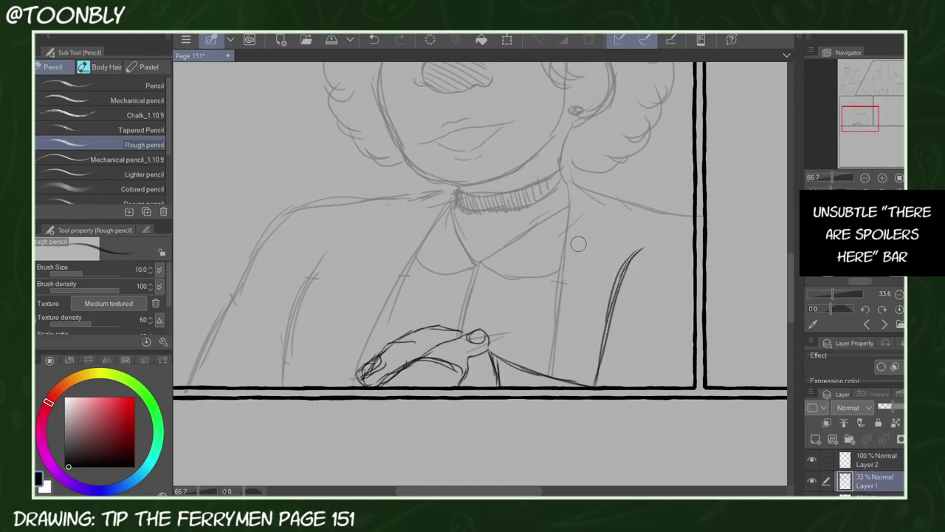
left_click_drag(569, 225, 555, 297)
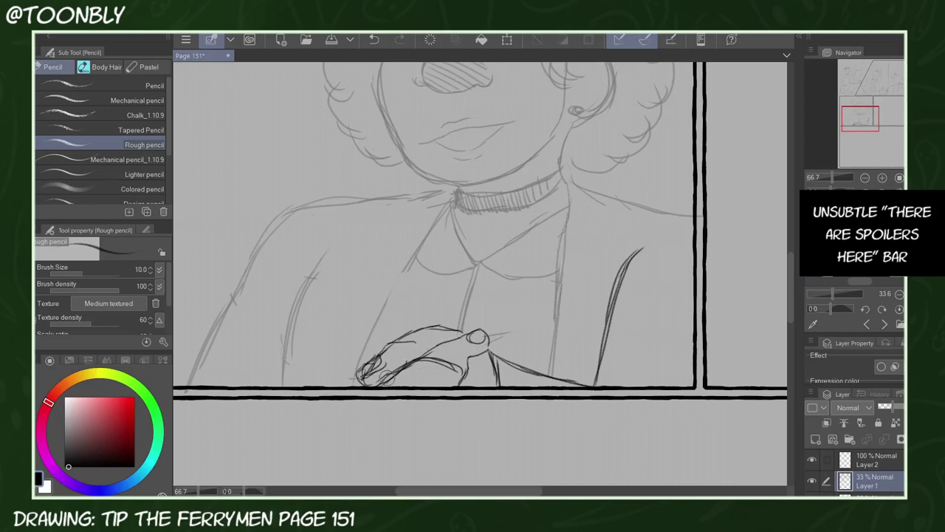
Return Layer 1 to 100% opacity and merge the hand layer down into it
left_click_drag(896, 408, 923, 409)
key("ctrl+0")
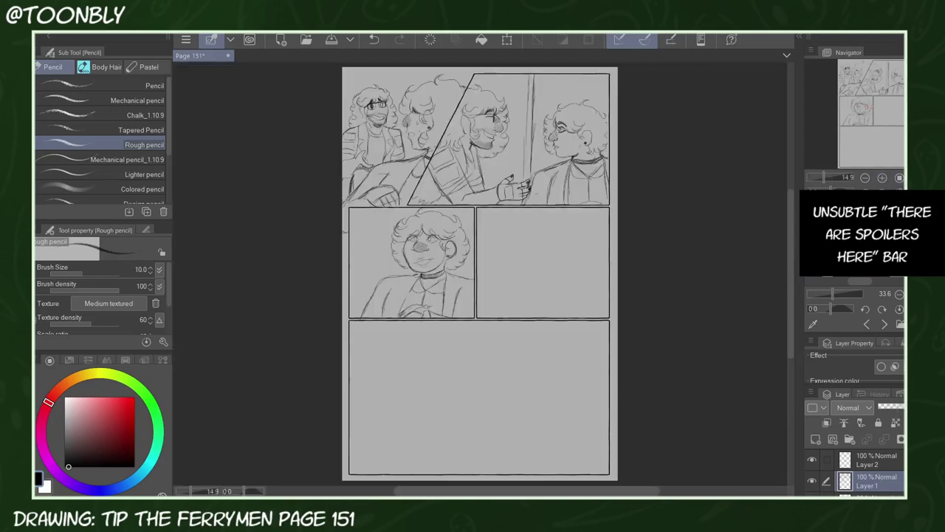
left_click(876, 460)
left_click(885, 440)
left_click(882, 178)
left_click(882, 178)
key("m")
key("p")
left_click_drag(269, 141, 263, 281)
left_click_drag(267, 159, 265, 273)
left_click_drag(269, 127, 266, 183)
left_click_drag(268, 122, 262, 222)
left_click_drag(263, 186, 258, 285)
left_click_drag(264, 127, 262, 190)
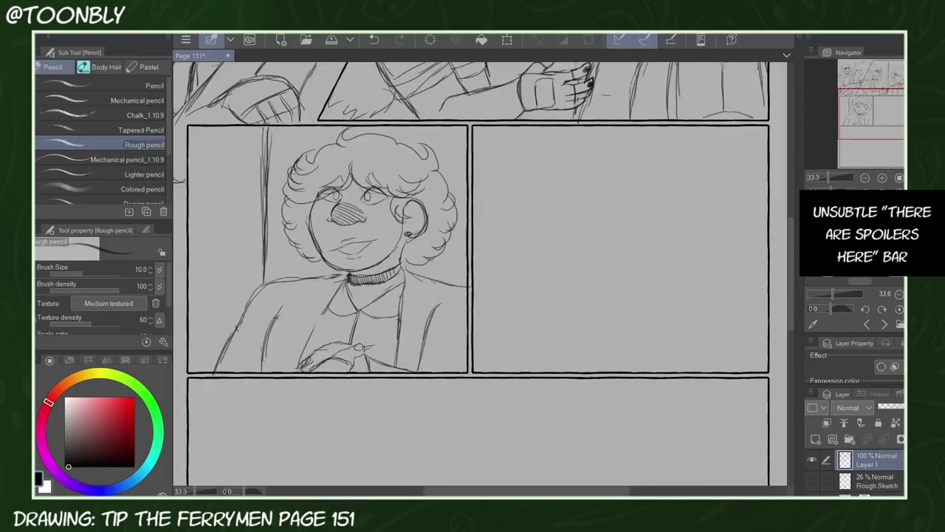
left_click(374, 39)
left_click(373, 38)
left_click(373, 40)
left_click(373, 39)
left_click(393, 43)
Draw a short vertical background line above the character's hair in the third panel
left_click_drag(326, 127, 326, 136)
left_click(811, 460)
left_click(811, 459)
Select the third panel's drawing, duplicate it onto its own layer, move the copy into the fourth panel, and deselect
key("m")
left_click_drag(188, 126, 469, 377)
key("ctrl+c")
key("ctrl+v")
key("k")
left_click_drag(429, 309, 729, 309)
key("ctrl+d")
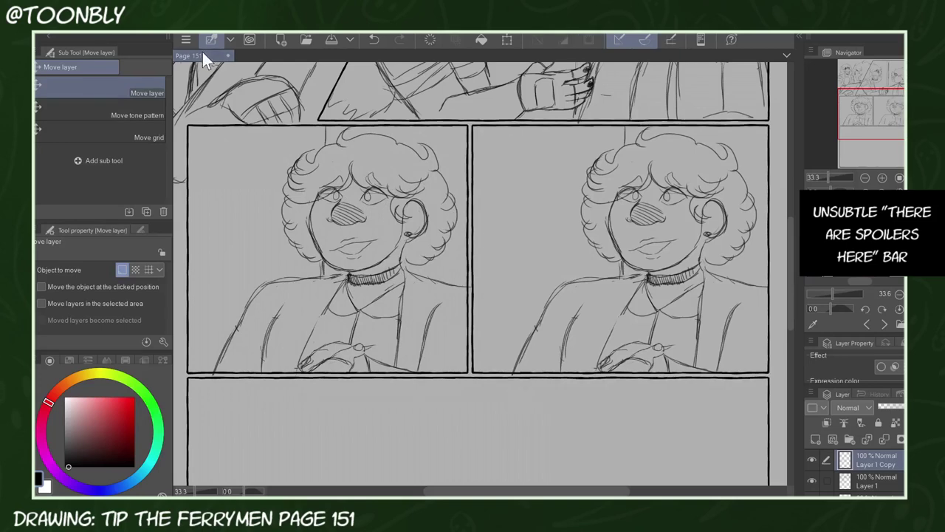
Erase the copied hand and forearm in the fourth panel and extend the placket and jacket edges down to the frame
key("p")
mouse_move(610, 363)
left_mouse_down()
mouse_move(662, 347)
mouse_move(733, 363)
mouse_move(648, 377)
left_mouse_up()
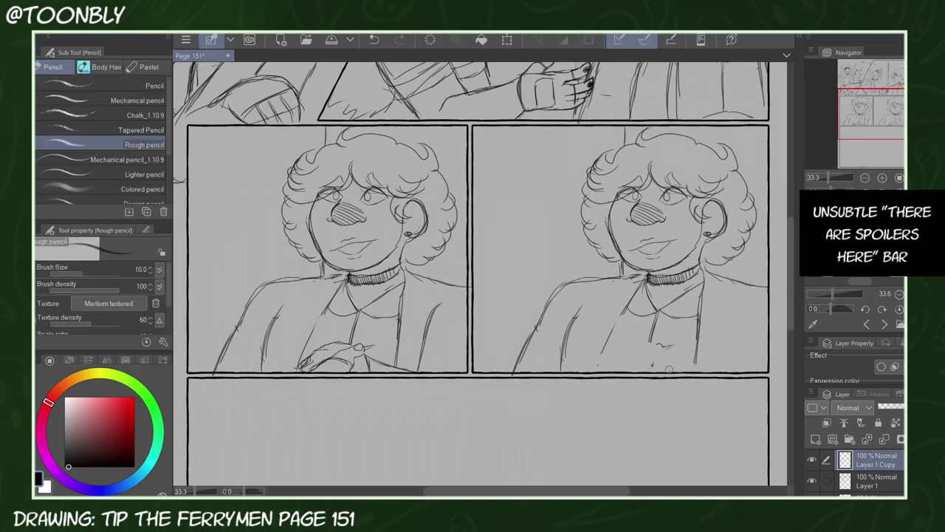
left_click(882, 178)
left_click(883, 178)
left_click_drag(880, 111, 892, 120)
left_click_drag(551, 241, 528, 351)
left_click_drag(543, 270, 526, 357)
left_click_drag(487, 225, 439, 355)
left_click_drag(641, 261, 625, 353)
Lower the copied figure's layer to 29% opacity and add a new layer above it
left_click_drag(881, 127, 888, 105)
left_click(890, 405)
left_click(816, 439)
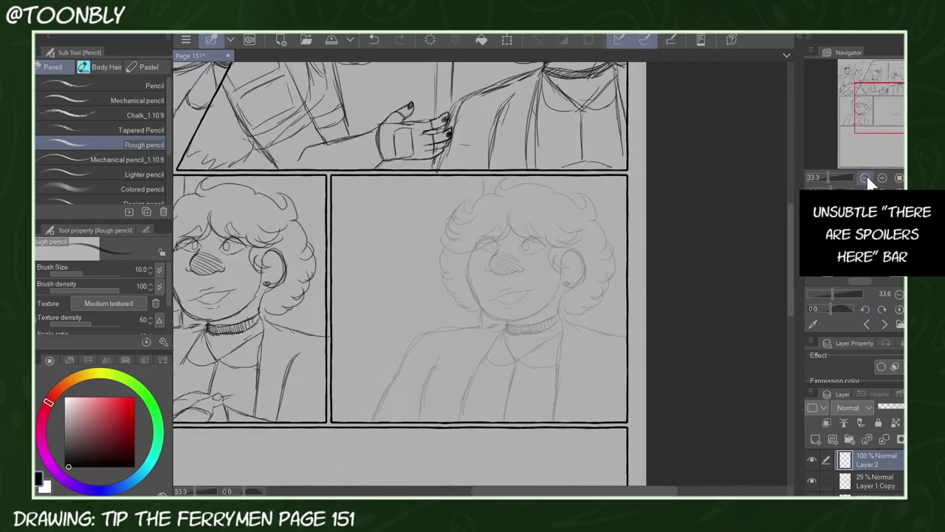
Redraw the fourth-panel character with raised shoulders, a small open mouth and shifted pupils
mouse_move(515, 367)
left_mouse_down()
mouse_move(415, 367)
mouse_move(333, 418)
left_mouse_up()
left_click_drag(640, 362, 773, 365)
left_click(884, 179)
left_click_drag(531, 360, 598, 355)
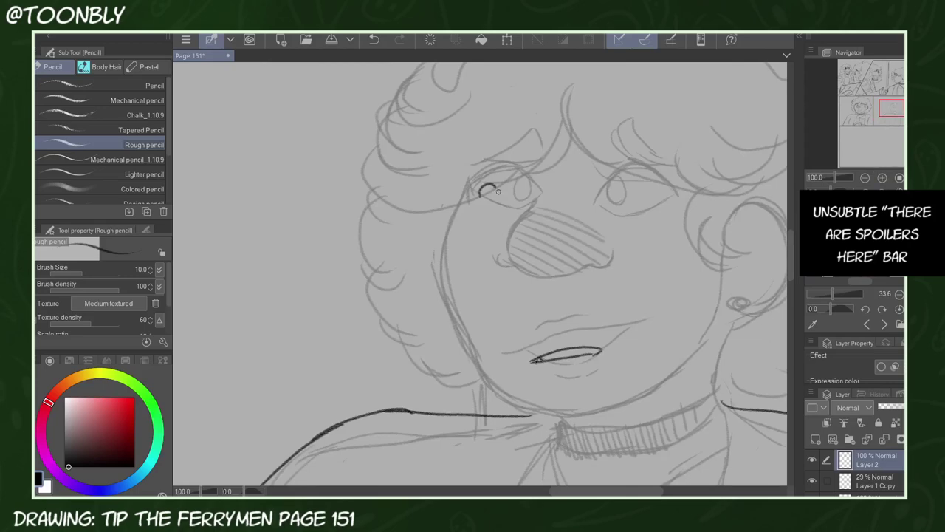
key("ctrl+z")
left_click_drag(620, 186, 616, 185)
left_click_drag(582, 366, 590, 363)
Draw worried slanted eyebrows and new lower eyelid lines on the fourth-panel character's face
left_click(866, 178)
left_click(866, 178)
left_click(883, 178)
left_click(883, 178)
mouse_move(475, 168)
left_mouse_down()
mouse_move(541, 160)
mouse_move(482, 167)
left_mouse_up()
mouse_move(618, 131)
left_mouse_down()
mouse_move(612, 140)
mouse_move(678, 164)
mouse_move(609, 158)
left_mouse_up()
left_click_drag(470, 191, 527, 207)
left_click_drag(611, 209, 682, 195)
Add curved lines along the fourth panel's lower edge and sweat drops on the character's cheeks
left_click_drag(893, 103, 884, 115)
mouse_move(384, 383)
left_mouse_down()
mouse_move(440, 359)
mouse_move(522, 378)
left_mouse_up()
left_click_drag(884, 120, 898, 121)
mouse_move(535, 367)
left_mouse_down()
mouse_move(595, 344)
mouse_move(660, 350)
left_mouse_up()
left_click_drag(899, 120, 893, 110)
left_click_drag(626, 222, 634, 231)
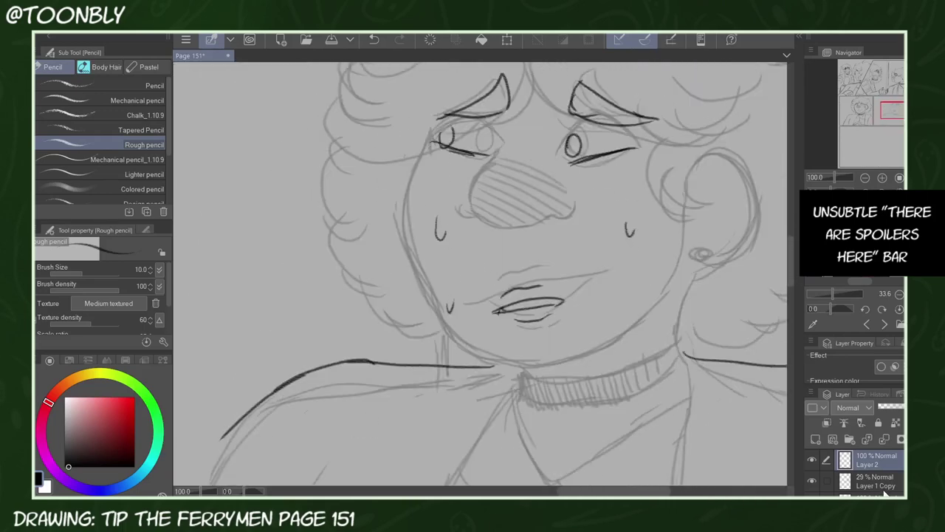
On the faded copy layer, erase the old mouth, pupils and eyebrows beneath the new expression
left_click(882, 488)
left_click_drag(478, 300, 591, 281)
left_click_drag(470, 318, 503, 305)
left_click_drag(597, 153, 578, 141)
left_click_drag(478, 135, 478, 151)
left_click_drag(445, 106, 494, 87)
left_click_drag(594, 82, 622, 110)
left_click(866, 179)
left_click(865, 179)
left_click(866, 178)
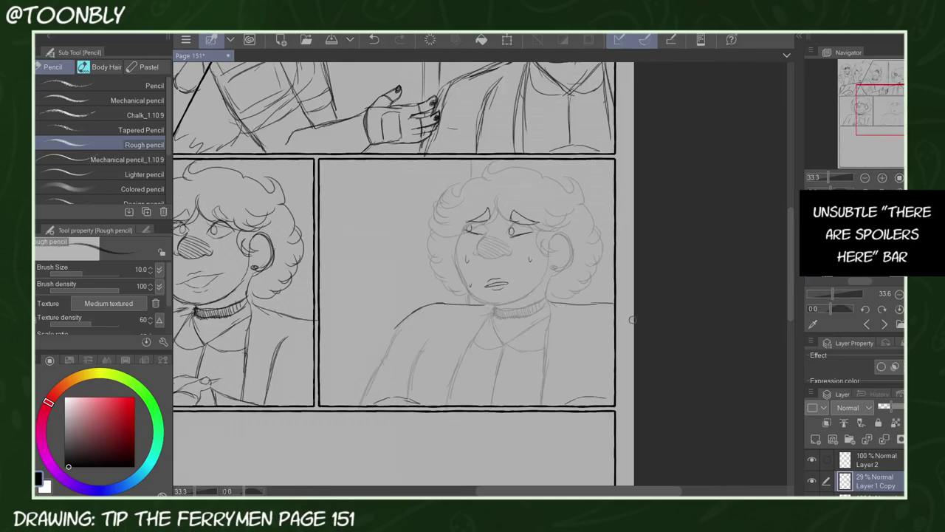
Restore the copied figure's layer to 100% opacity and merge the new expression layer into it
left_click_drag(892, 405, 924, 407)
left_click(890, 458)
left_click(884, 439)
Add sleeve lines on both sides of the fourth-panel character's jacket
left_click(883, 178)
left_click(883, 178)
left_click(894, 119)
left_click_drag(671, 219, 661, 334)
left_click_drag(673, 204, 661, 310)
left_click_drag(377, 192, 340, 239)
left_click_drag(358, 210, 336, 244)
left_click(893, 104)
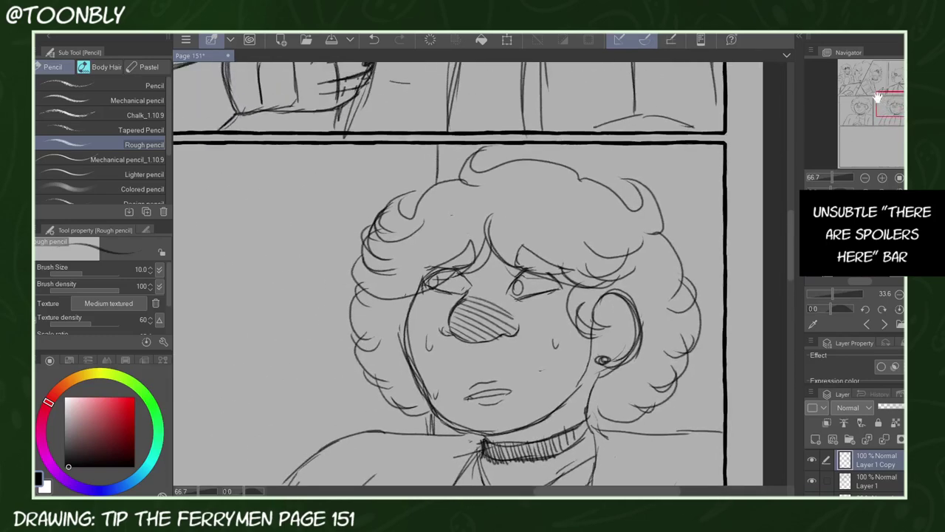
Shade both eyebrows of the fourth-panel character and darken the lines around the eyes
left_click(882, 178)
left_click(883, 177)
mouse_move(460, 203)
left_mouse_down()
mouse_move(452, 259)
mouse_move(432, 262)
left_mouse_up()
left_click_drag(443, 229, 387, 266)
left_click_drag(465, 203, 447, 244)
mouse_move(567, 225)
left_mouse_down()
mouse_move(585, 267)
mouse_move(676, 262)
left_mouse_up()
left_click_drag(620, 247, 680, 266)
left_click_drag(572, 221, 594, 263)
left_click_drag(543, 311, 639, 311)
mouse_move(357, 302)
left_mouse_down()
mouse_move(446, 319)
mouse_move(455, 304)
left_mouse_up()
Merge the copied figure's layer down, show the red rough sketch, save the page and start a new layer
left_click(865, 178)
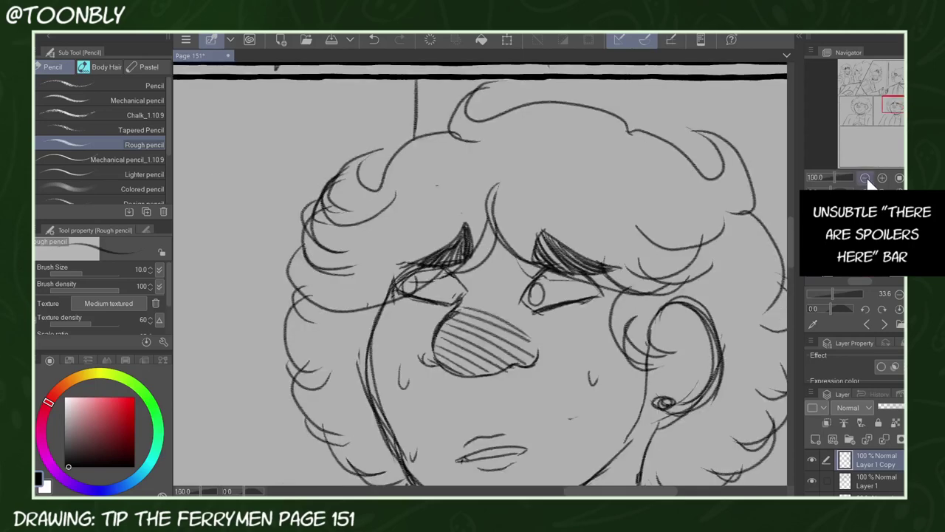
left_click(865, 178)
left_click(865, 178)
left_click(865, 178)
left_click(865, 178)
left_click(900, 179)
left_click(884, 440)
left_click(812, 481)
left_click(816, 439)
left_click(328, 41)
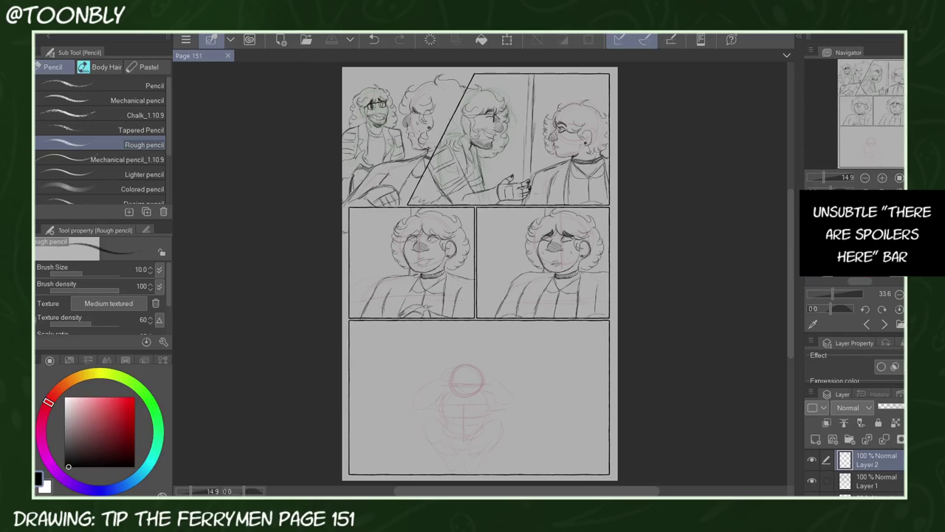
key("ctrl+e")
left_click(817, 440)
Sketch one downcast eye and its worried eyebrow on the guide head in the bottom panel
left_click(882, 178)
left_click_drag(877, 118, 876, 151)
scroll(874, 151, "up", 3)
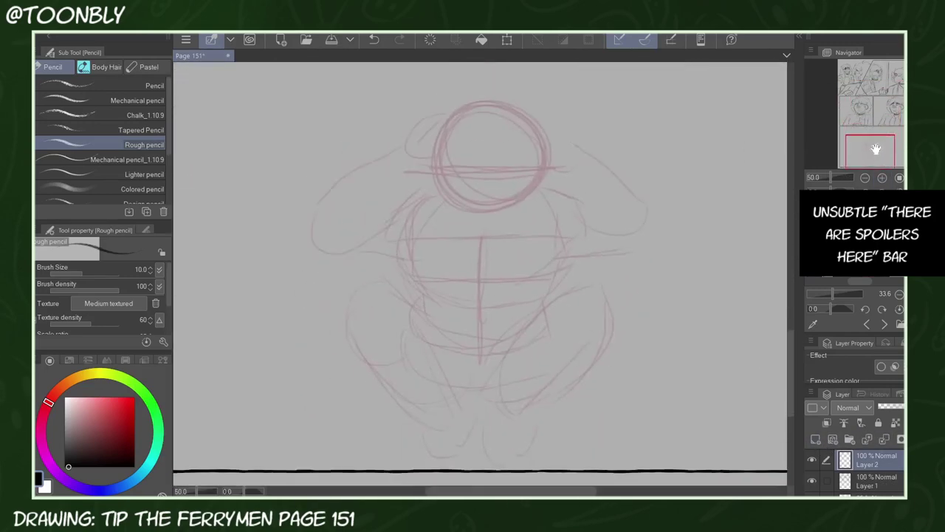
mouse_move(450, 181)
left_mouse_down()
mouse_move(487, 177)
mouse_move(495, 197)
left_mouse_up()
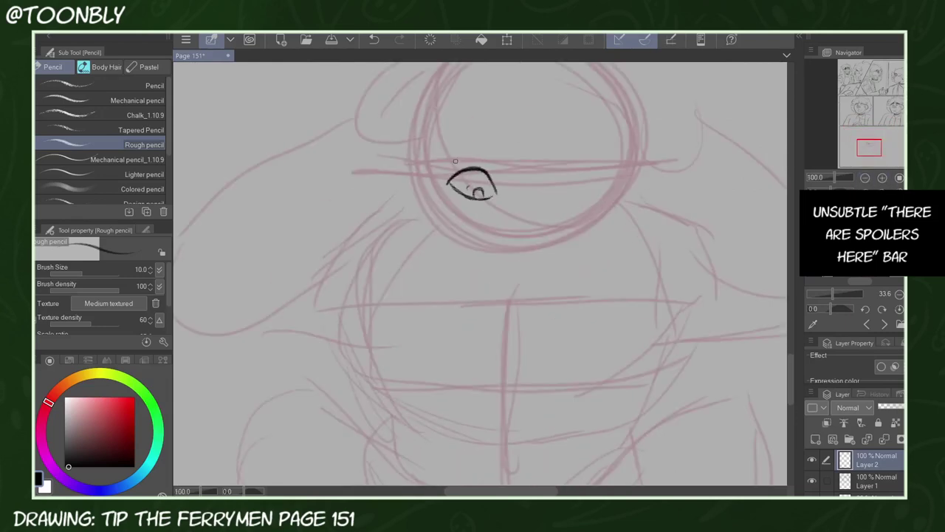
left_click_drag(495, 141, 446, 160)
Duplicate the eye and eyebrow, mirror the copy horizontally, and place it as the second eye
key("ctrl+v")
key("ctrl+shift+h")
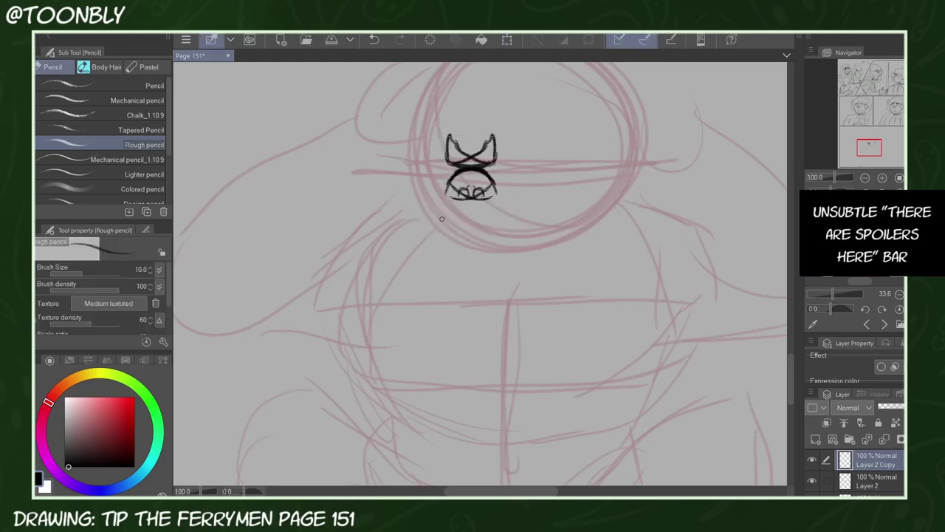
key("k")
left_click_drag(509, 243, 598, 245)
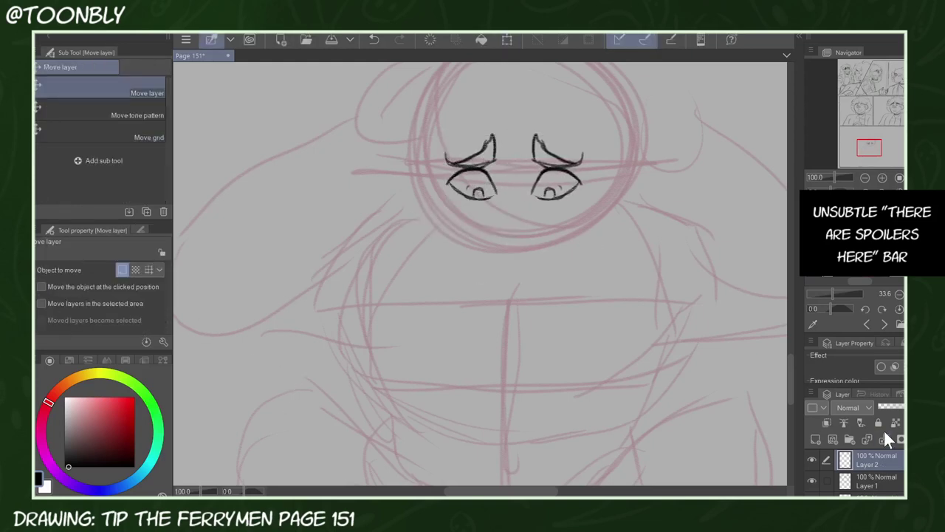
Redraw the pupils in both eyes so they look downward in the same direction
key("p")
left_click_drag(477, 184, 480, 191)
left_click_drag(551, 189, 563, 186)
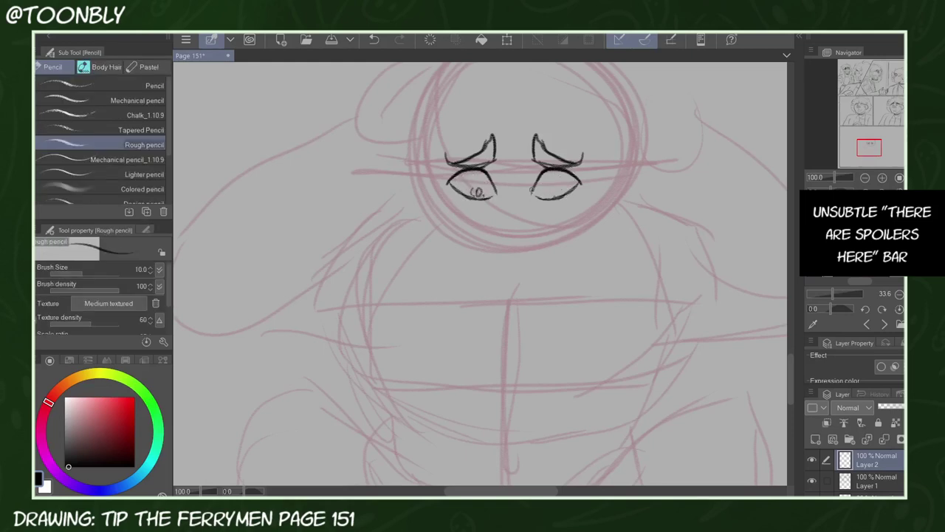
left_click(917, 193)
left_click(371, 41)
left_click_drag(414, 190, 416, 190)
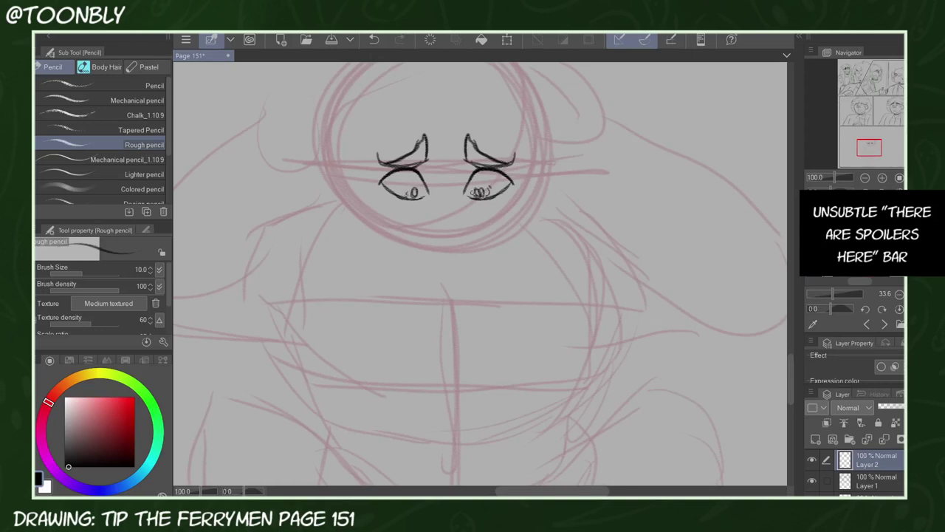
Sketch a hatched round nose on a separate layer and nudge it into place between the eyes
key("h")
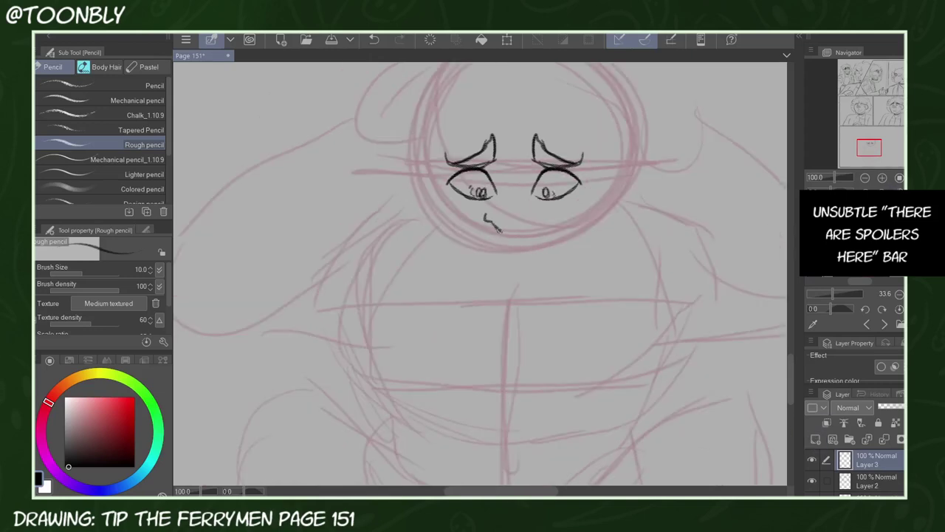
key("h")
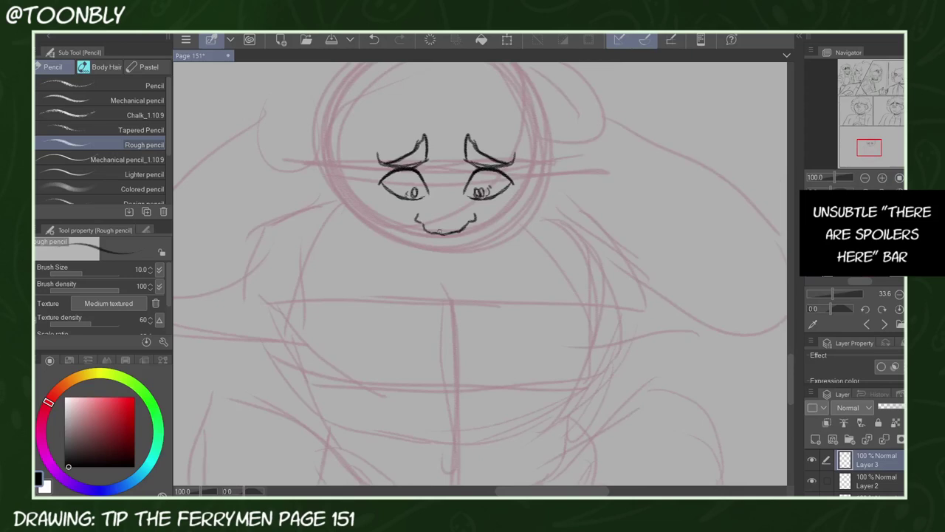
mouse_move(471, 210)
left_mouse_down()
mouse_move(452, 224)
mouse_move(446, 200)
left_mouse_up()
left_click(885, 193)
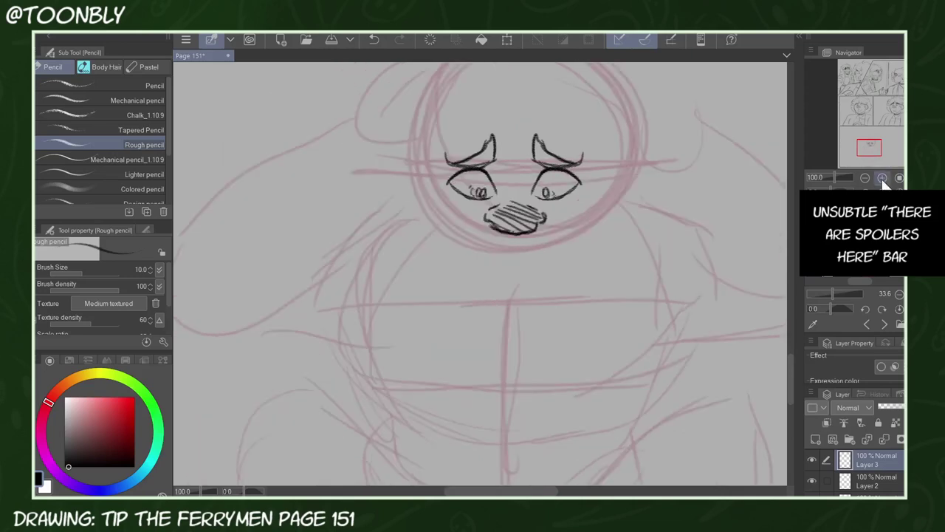
key("k")
left_click_drag(542, 229, 544, 232)
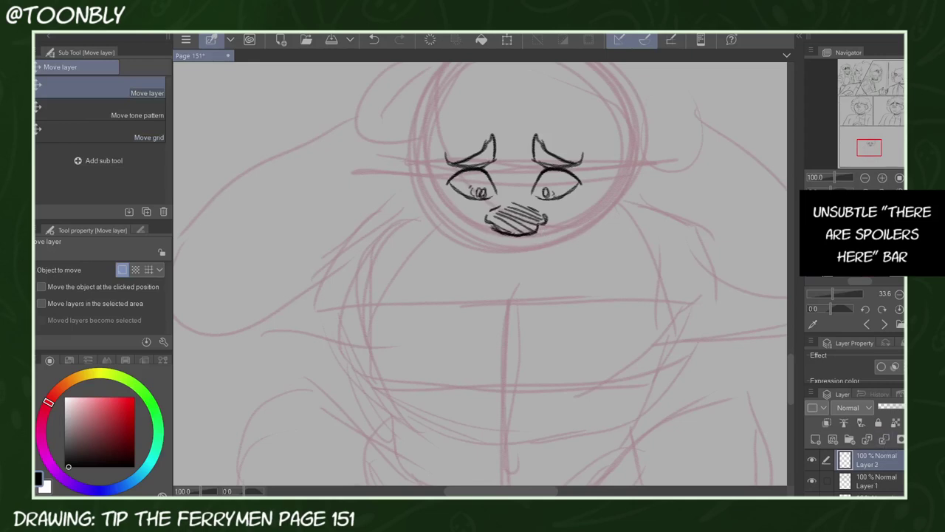
Shade both eyebrows of the bottom-panel character
key("p")
mouse_move(492, 145)
left_mouse_down()
mouse_move(480, 169)
mouse_move(460, 170)
left_mouse_up()
mouse_move(542, 144)
left_mouse_down()
mouse_move(536, 159)
mouse_move(558, 167)
left_mouse_up()
Strengthen the lower eyelids and draw a long, flat mouth under the nose
left_click_drag(480, 245, 551, 235)
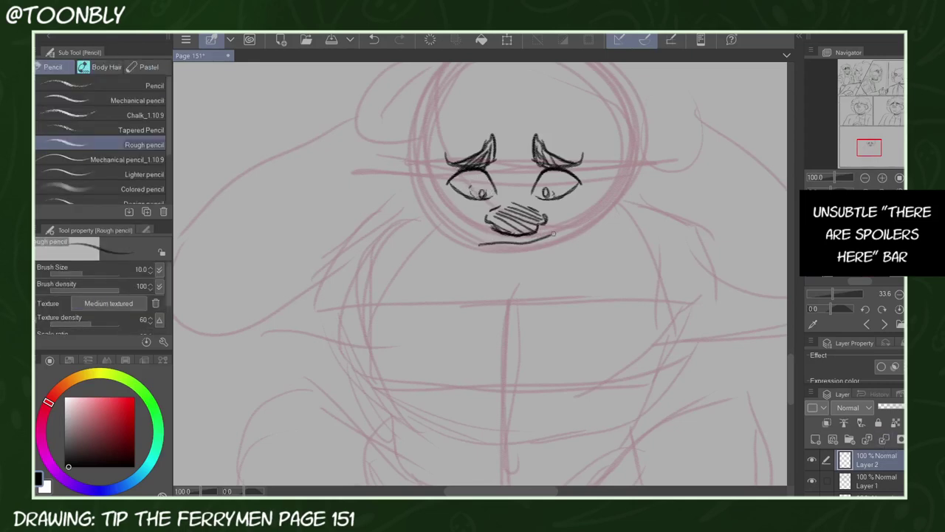
left_click(374, 39)
left_click_drag(580, 191, 542, 202)
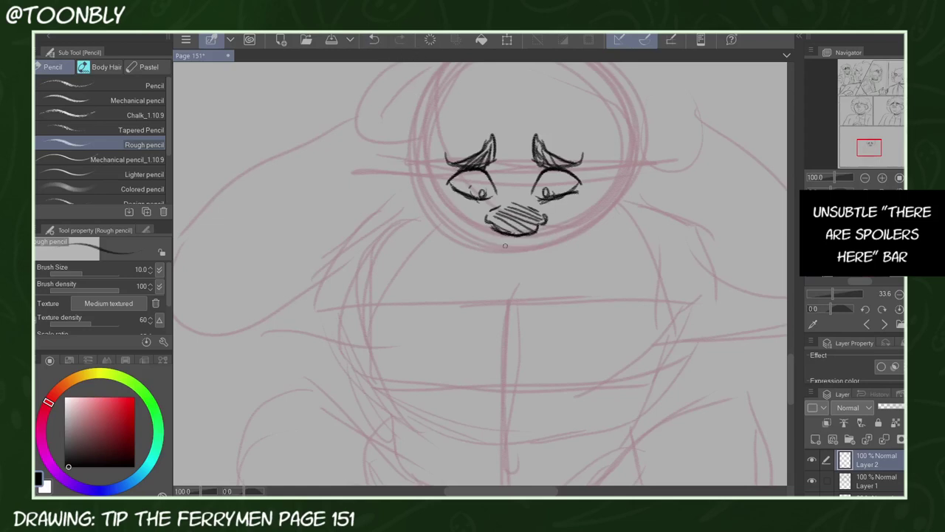
left_click_drag(521, 243, 554, 238)
left_click_drag(480, 242, 554, 241)
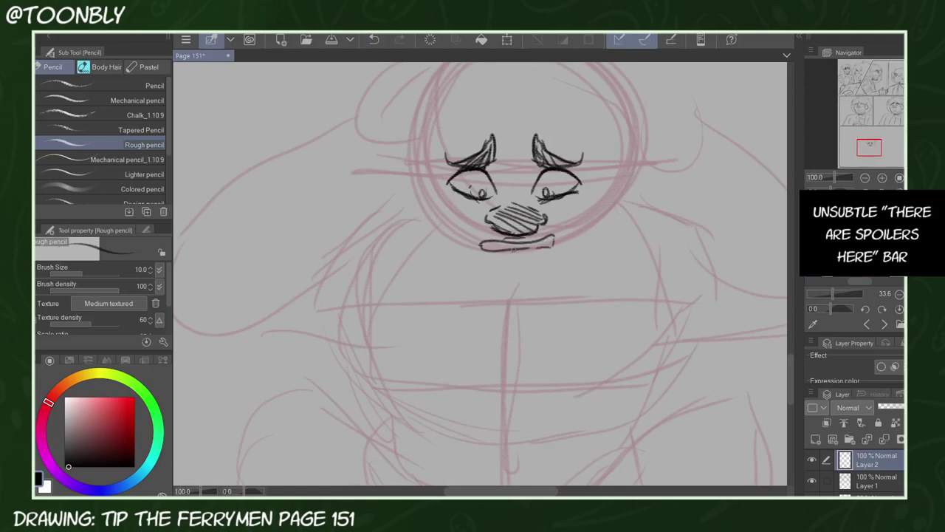
Outline the cheeks and rounded jaw on both sides of the bottom-panel face
mouse_move(427, 155)
left_mouse_down()
mouse_move(435, 209)
mouse_move(489, 268)
mouse_move(531, 268)
left_mouse_up()
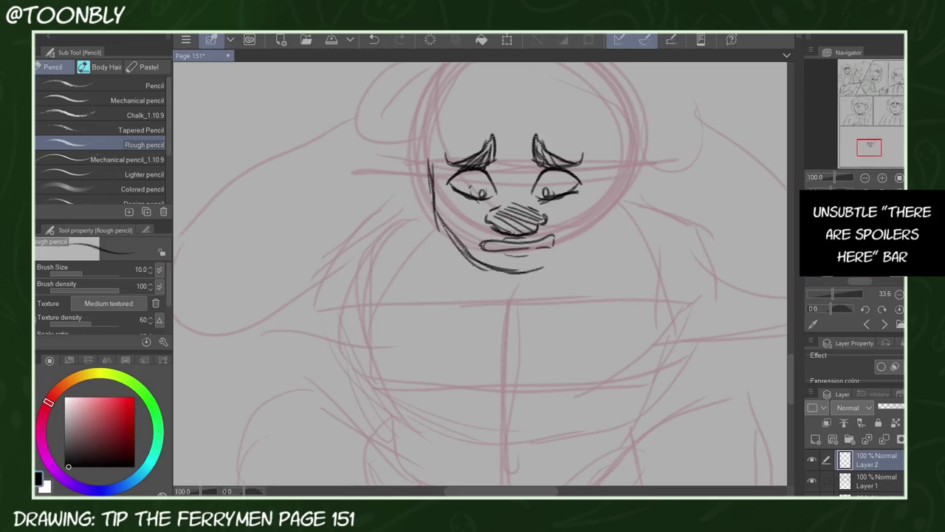
left_click(917, 194)
left_click_drag(360, 156, 365, 208)
mouse_move(365, 171)
left_mouse_down()
mouse_move(368, 226)
mouse_move(420, 270)
left_mouse_up()
mouse_move(380, 233)
left_mouse_down()
mouse_move(441, 278)
mouse_move(490, 271)
left_mouse_up()
mouse_move(472, 268)
left_mouse_down()
mouse_move(505, 254)
mouse_move(529, 170)
left_mouse_up()
Draw the ears and the rounded skull outline, and thicken the chin line
mouse_move(359, 174)
left_mouse_down()
mouse_move(362, 225)
mouse_move(341, 118)
mouse_move(447, 73)
left_mouse_up()
left_click(916, 193)
left_click_drag(436, 181, 445, 217)
mouse_move(432, 175)
left_mouse_down()
mouse_move(411, 222)
mouse_move(434, 227)
left_mouse_up()
left_click_drag(519, 74, 446, 104)
mouse_move(471, 86)
left_mouse_down()
mouse_move(415, 159)
mouse_move(409, 183)
left_mouse_up()
mouse_move(513, 70)
left_mouse_down()
mouse_move(406, 170)
mouse_move(617, 159)
left_mouse_up()
left_click_drag(451, 232, 562, 262)
left_click_drag(456, 253, 589, 230)
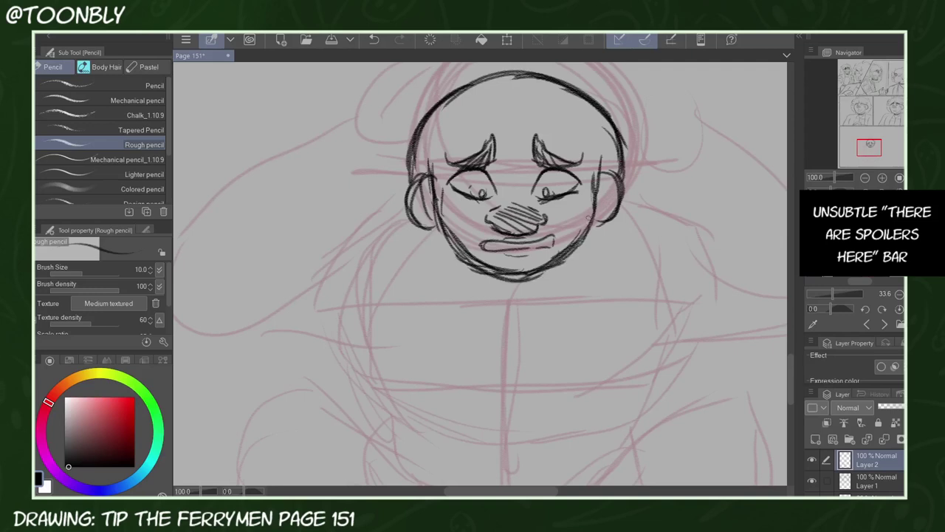
Select the eyes and eyebrows with the Lasso and transform them slightly lower on the face
left_click(33, 157)
left_click(85, 116)
mouse_move(450, 141)
left_mouse_down()
mouse_move(502, 192)
mouse_move(446, 147)
left_mouse_up()
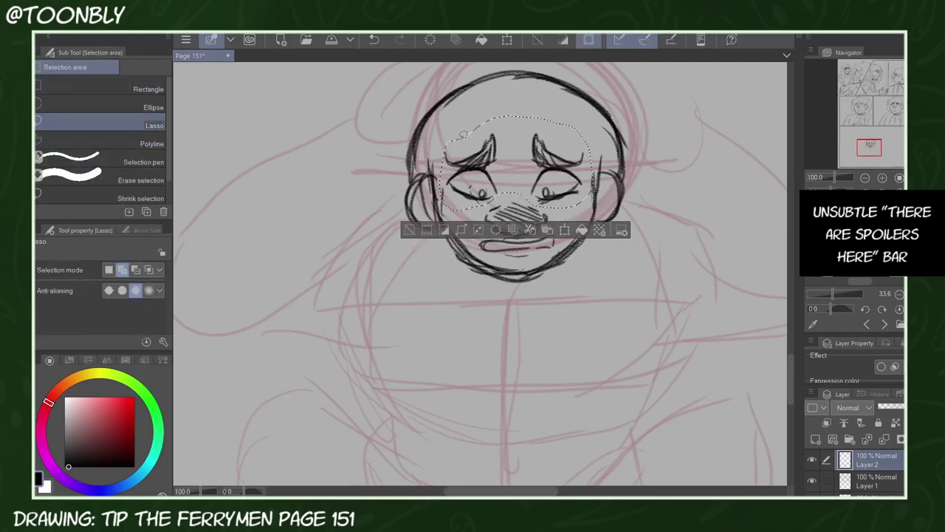
key("ctrl+t")
left_click_drag(554, 183, 560, 185)
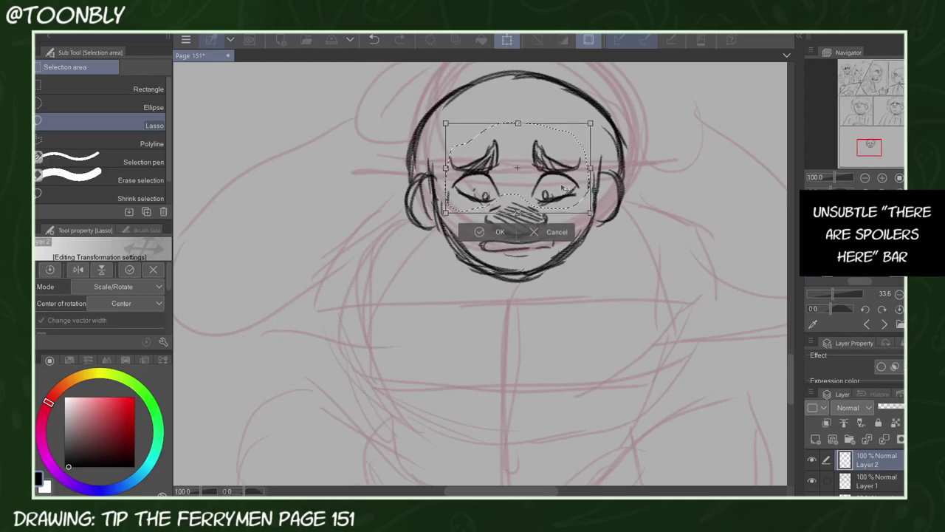
left_click(497, 232)
key("ctrl+d")
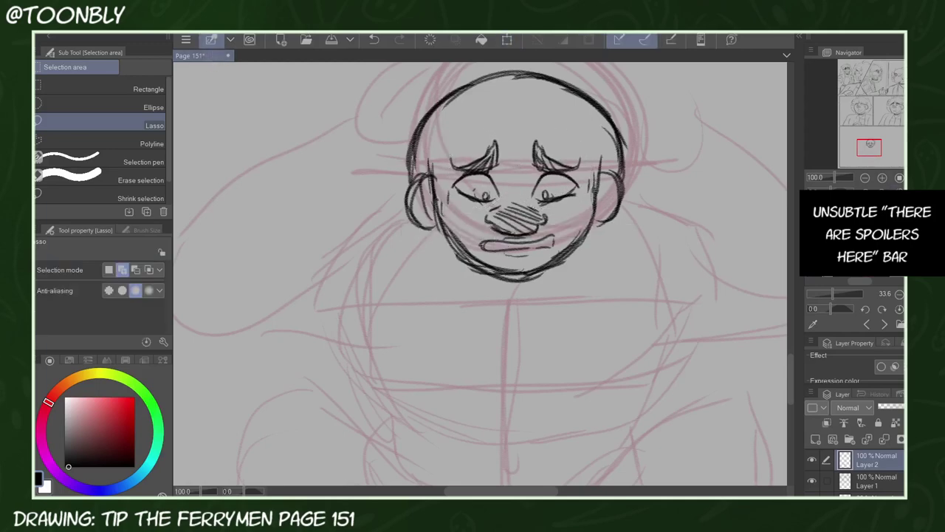
Sketch the bottom-panel character's shoulders and torso with body guide lines, and hide the red rough sketch
key("p")
mouse_move(384, 215)
left_mouse_down()
mouse_move(523, 288)
mouse_move(656, 281)
left_mouse_up()
mouse_move(624, 201)
left_mouse_down()
mouse_move(635, 207)
mouse_move(622, 279)
mouse_move(600, 282)
left_mouse_up()
left_click(883, 178)
mouse_move(412, 269)
left_mouse_down()
mouse_move(416, 318)
mouse_move(442, 361)
mouse_move(602, 326)
left_mouse_up()
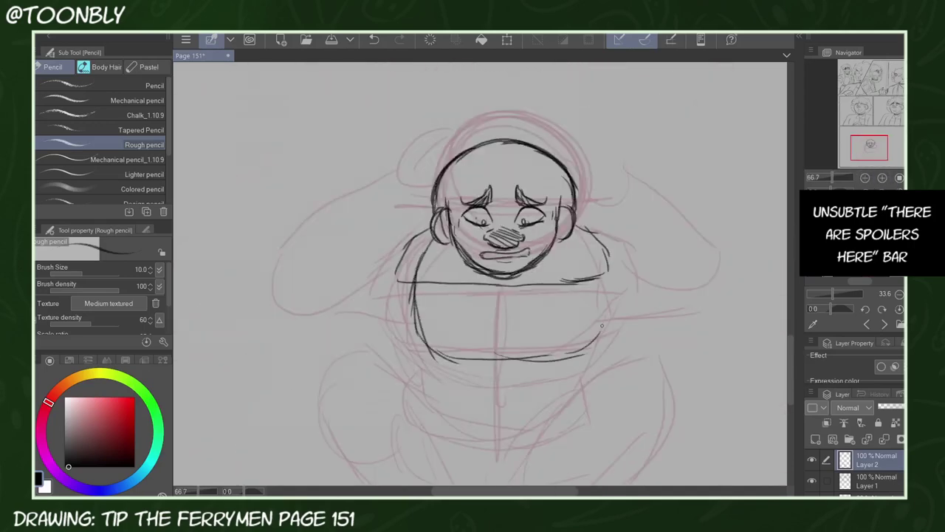
mouse_move(577, 230)
left_mouse_down()
mouse_move(592, 309)
mouse_move(587, 356)
left_mouse_up()
left_click_drag(422, 317, 596, 322)
left_click_drag(427, 349, 484, 420)
left_click_drag(430, 403, 570, 403)
left_click_drag(573, 352, 568, 393)
left_click(812, 495)
mouse_move(503, 384)
left_mouse_down()
mouse_move(519, 251)
mouse_move(527, 251)
left_mouse_up()
mouse_move(445, 249)
left_mouse_down()
mouse_move(463, 335)
mouse_move(608, 329)
left_mouse_up()
left_click_drag(442, 275, 484, 345)
left_click_drag(446, 247, 498, 285)
mouse_move(444, 241)
left_mouse_down()
mouse_move(398, 305)
mouse_move(478, 393)
left_mouse_up()
mouse_move(464, 254)
left_mouse_down()
mouse_move(517, 322)
mouse_move(543, 394)
left_mouse_up()
mouse_move(461, 377)
left_mouse_down()
mouse_move(493, 418)
mouse_move(539, 400)
left_mouse_up()
mouse_move(492, 408)
left_mouse_down()
mouse_move(538, 385)
mouse_move(441, 411)
left_mouse_up()
mouse_move(449, 416)
left_mouse_down()
mouse_move(447, 446)
mouse_move(534, 432)
left_mouse_up()
left_click(378, 37)
left_click(379, 37)
left_click(379, 37)
left_click(379, 37)
left_click(379, 37)
left_click(379, 38)
left_click(375, 40)
left_click(375, 41)
Rough in the bent thighs and knees of the crouching figure on either side of the torso
mouse_move(485, 267)
left_mouse_down()
mouse_move(375, 294)
mouse_move(518, 360)
left_mouse_up()
mouse_move(601, 257)
left_mouse_down()
mouse_move(621, 336)
mouse_move(437, 339)
left_mouse_up()
left_click_drag(507, 358, 609, 329)
mouse_move(583, 267)
left_mouse_down()
mouse_move(622, 249)
mouse_move(675, 300)
left_mouse_up()
left_click_drag(414, 240, 462, 281)
left_click_drag(446, 235, 508, 347)
left_click_drag(479, 266, 514, 351)
left_click_drag(369, 281, 521, 366)
left_click_drag(650, 235, 625, 298)
Draw the crouching figure's shins and feet, refine the knee outlines, and rough in the shoulder curve
mouse_move(601, 258)
left_mouse_down()
mouse_move(563, 353)
mouse_move(559, 393)
left_mouse_up()
left_click_drag(696, 281, 611, 374)
left_click_drag(551, 351, 548, 432)
mouse_move(556, 435)
left_mouse_down()
mouse_move(607, 374)
mouse_move(610, 346)
left_mouse_up()
left_click_drag(675, 282, 604, 365)
left_click_drag(669, 220, 584, 275)
left_click_drag(632, 233, 569, 347)
left_click_drag(461, 248, 502, 353)
left_click_drag(402, 230, 375, 318)
left_click_drag(387, 295, 481, 374)
left_click_drag(456, 93, 436, 168)
left_click_drag(412, 128, 409, 190)
Lower the body sketch layer's opacity to 26% and add a new layer above it
left_click(865, 178)
left_click(865, 177)
left_click(890, 407)
left_click(816, 440)
Draw one upper arm and a forearm folded across the waist over the faded body sketch
left_click(882, 178)
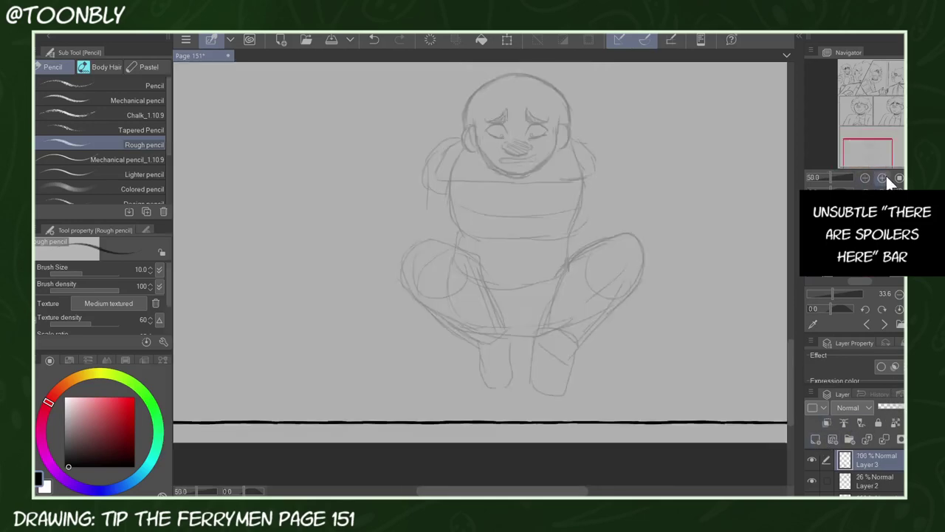
left_click(882, 177)
mouse_move(415, 133)
left_mouse_down()
mouse_move(475, 152)
mouse_move(514, 211)
left_mouse_up()
left_click_drag(481, 151, 519, 228)
mouse_move(426, 167)
left_mouse_down()
mouse_move(459, 244)
mouse_move(562, 220)
left_mouse_up()
left_click_drag(492, 279, 577, 251)
left_click_drag(567, 219, 620, 244)
Draw the opposite arm reaching toward the waist and reinforce the outlines of both arms
left_click_drag(598, 152, 574, 211)
mouse_move(611, 93)
left_mouse_down()
mouse_move(644, 170)
mouse_move(615, 216)
left_mouse_up()
left_click_drag(462, 124, 488, 172)
left_click_drag(452, 90, 458, 250)
left_click_drag(487, 281, 584, 254)
left_click_drag(577, 191, 561, 222)
left_click_drag(635, 180, 626, 238)
left_click_drag(603, 138, 564, 212)
left_click_drag(593, 149, 559, 221)
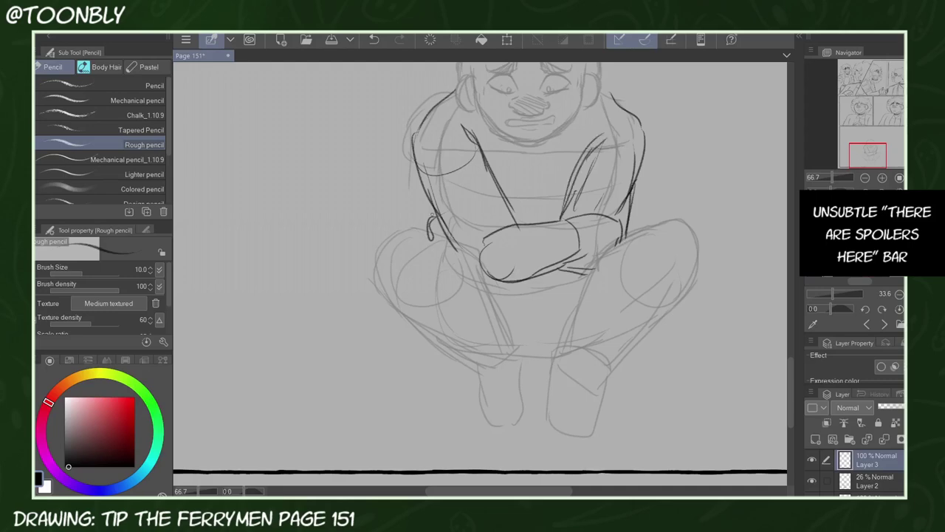
Sketch the first curls of hair along the side and forehead of the bottom-panel head
left_click_drag(867, 152, 867, 136)
left_click(882, 178)
left_click(882, 178)
left_click_drag(445, 345, 474, 341)
left_click_drag(447, 353, 488, 368)
mouse_move(513, 299)
left_mouse_down()
mouse_move(492, 243)
mouse_move(414, 325)
left_mouse_up()
left_click_drag(422, 292, 443, 340)
left_click_drag(417, 325, 556, 297)
Draw curly bangs across the forehead and curls at both sides of the bottom-panel head
left_click(882, 192)
left_click_drag(562, 491, 542, 491)
mouse_move(390, 244)
left_mouse_down()
mouse_move(403, 298)
mouse_move(441, 280)
left_mouse_up()
left_click_drag(407, 239, 386, 323)
left_click_drag(350, 275, 385, 324)
left_click_drag(359, 276, 415, 340)
mouse_move(363, 332)
left_mouse_down()
mouse_move(510, 294)
mouse_move(486, 334)
left_mouse_up()
left_click_drag(512, 334, 523, 263)
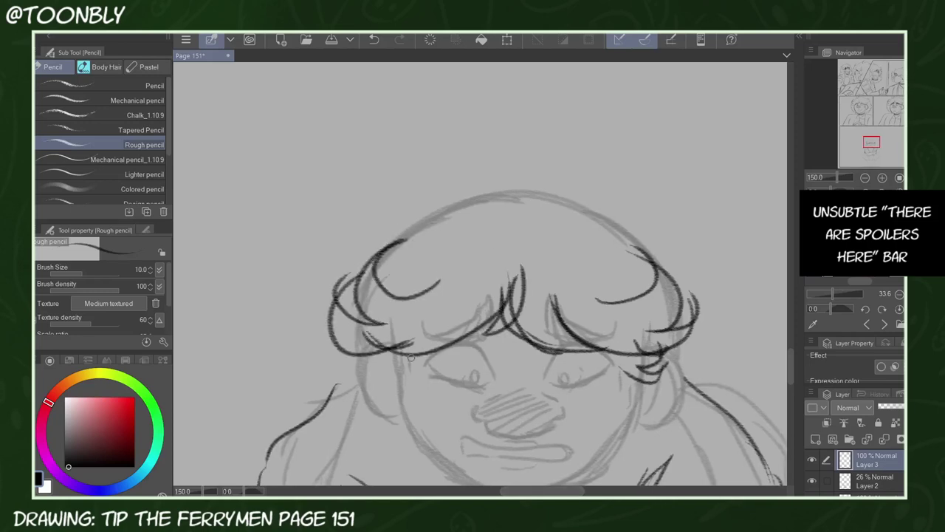
Sketch a rounded ear tucked beneath the side curls of the head
left_click_drag(377, 345, 404, 371)
left_click_drag(373, 372, 408, 387)
left_click_drag(417, 339, 409, 391)
left_click(864, 178)
left_click(865, 178)
left_click(865, 178)
left_click(883, 178)
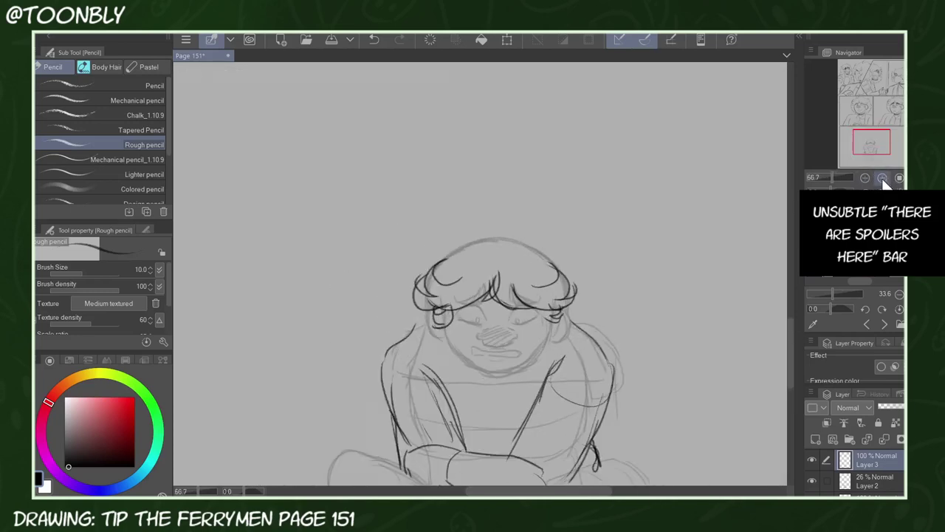
Draw the tuft at the crown and the outer curls down one side of the head, redoing the first attempt
left_click(883, 191)
left_click_drag(478, 229, 444, 228)
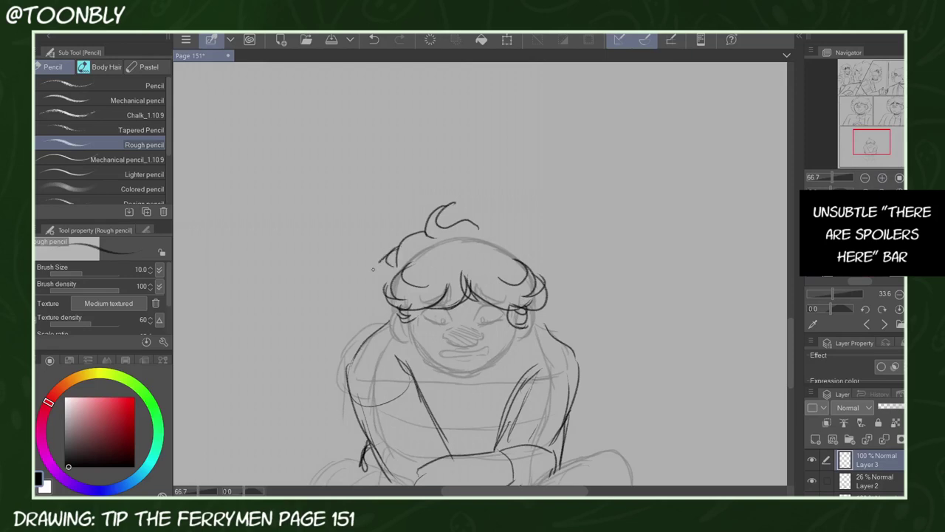
left_click(373, 42)
left_click(373, 40)
left_click(373, 40)
mouse_move(472, 231)
left_mouse_down()
mouse_move(456, 210)
mouse_move(424, 234)
left_mouse_up()
mouse_move(426, 234)
left_mouse_down()
mouse_move(385, 257)
mouse_move(363, 314)
left_mouse_up()
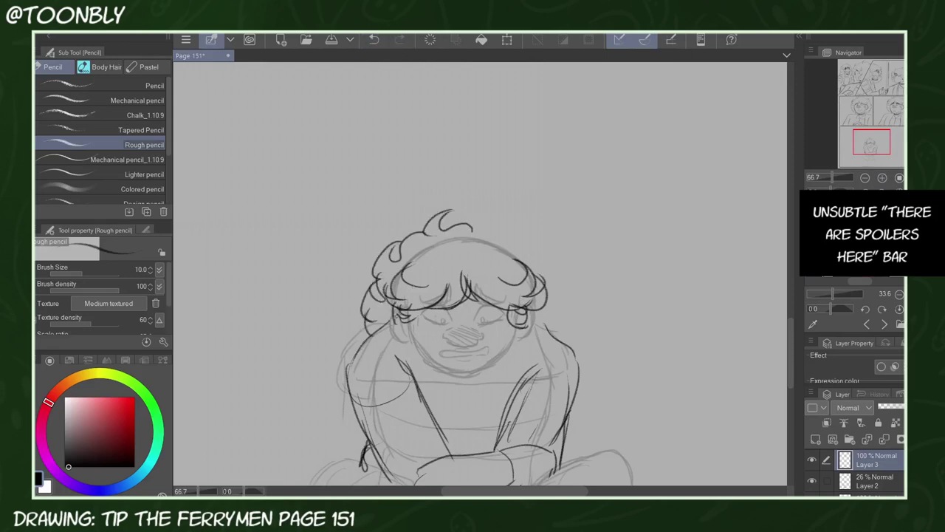
Mirror the view and draw matching outer curls down the opposite side of the head
key("h")
left_click_drag(490, 226, 429, 247)
left_click_drag(442, 230, 402, 296)
left_click_drag(399, 291, 402, 331)
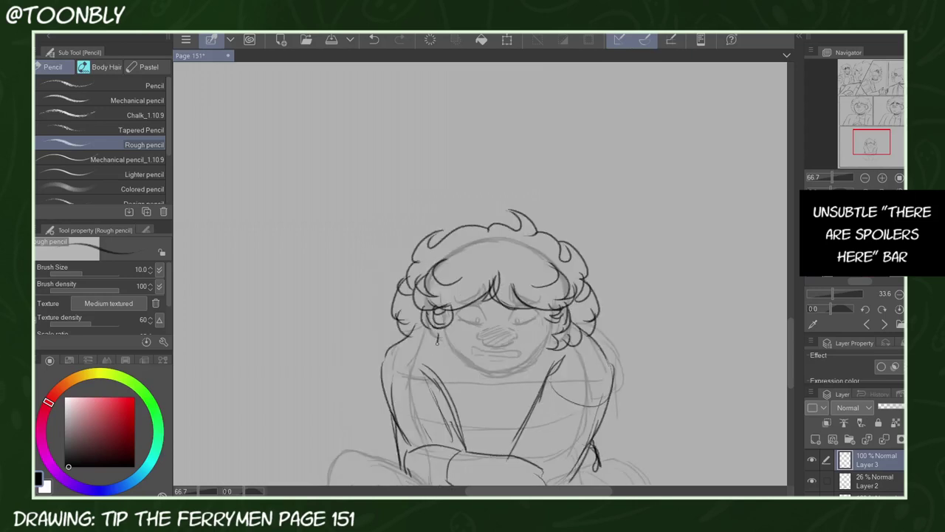
Erase the old skull outline beneath the hair on Layer 2
left_click(879, 478)
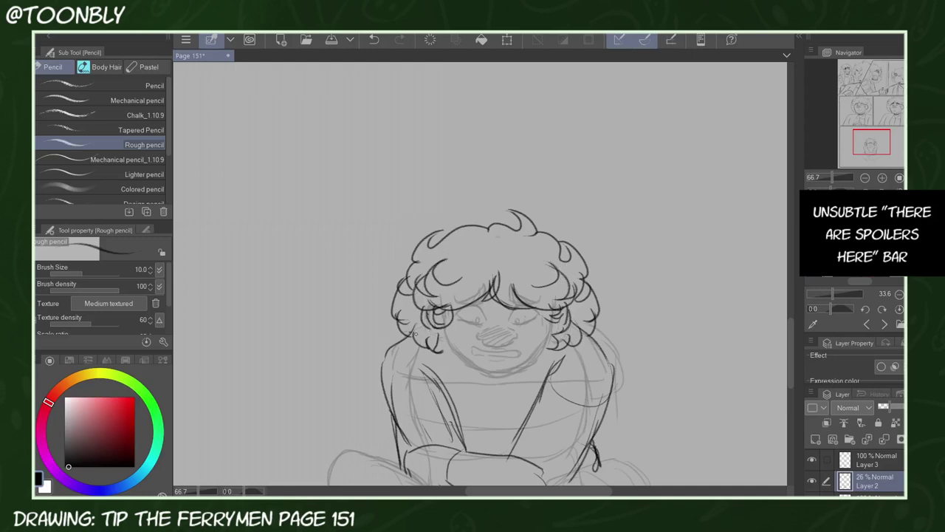
key("h")
left_click_drag(876, 142, 877, 149)
left_click_drag(449, 206, 476, 197)
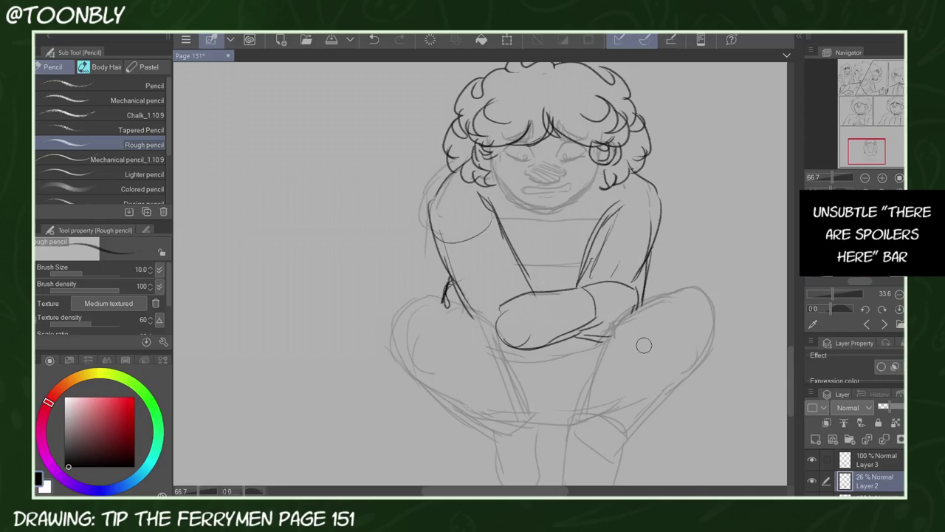
Restore Layer 2 to 100% opacity and merge Layer 3 down into it
left_click(901, 407)
left_click(886, 458)
left_click_drag(863, 153, 866, 147)
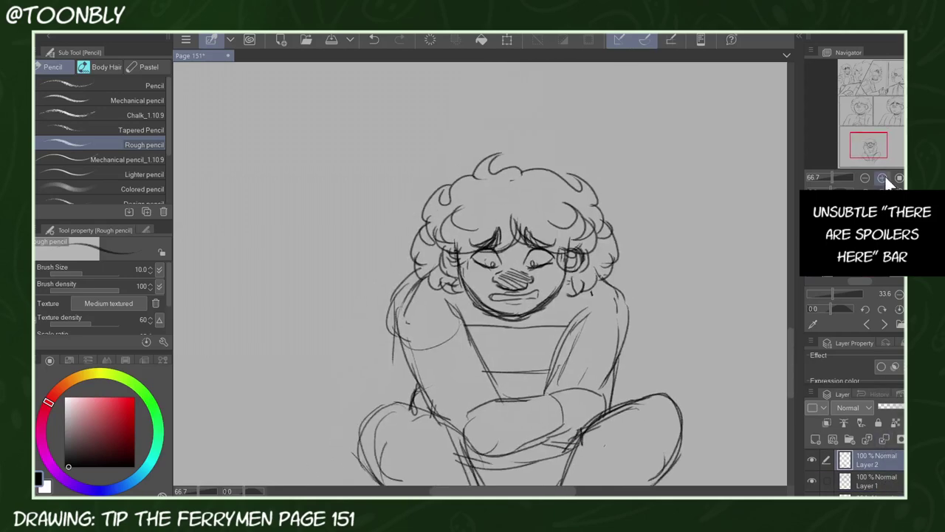
Select the mouth with a freehand selection, reposition it on the face, and clear the selection
left_click(882, 178)
left_click(883, 178)
key("m")
mouse_move(578, 306)
left_mouse_down()
mouse_move(620, 316)
mouse_move(584, 309)
mouse_move(590, 341)
left_mouse_up()
key("k")
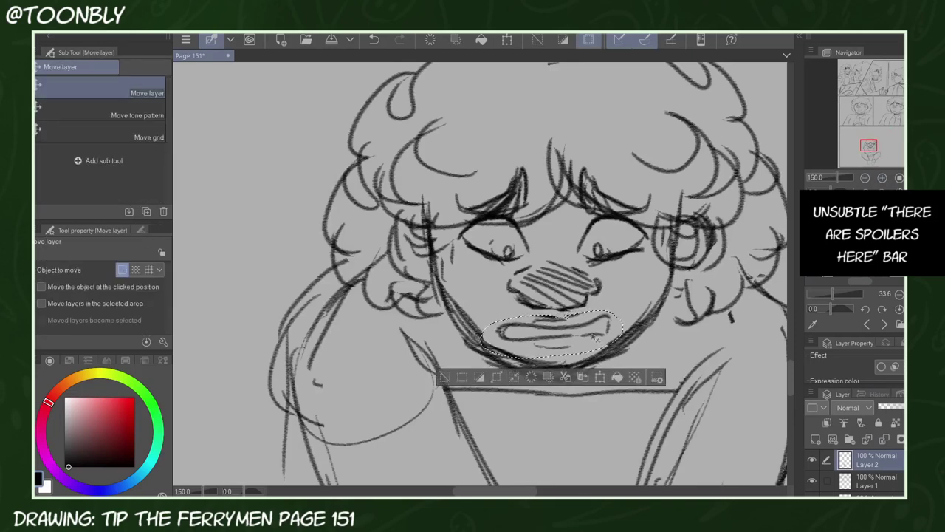
key("ctrl+d")
key("p")
Darken the underside of the nose, the lower eyelids, the eyebrows and the edge of the jaw
left_click_drag(534, 307, 591, 295)
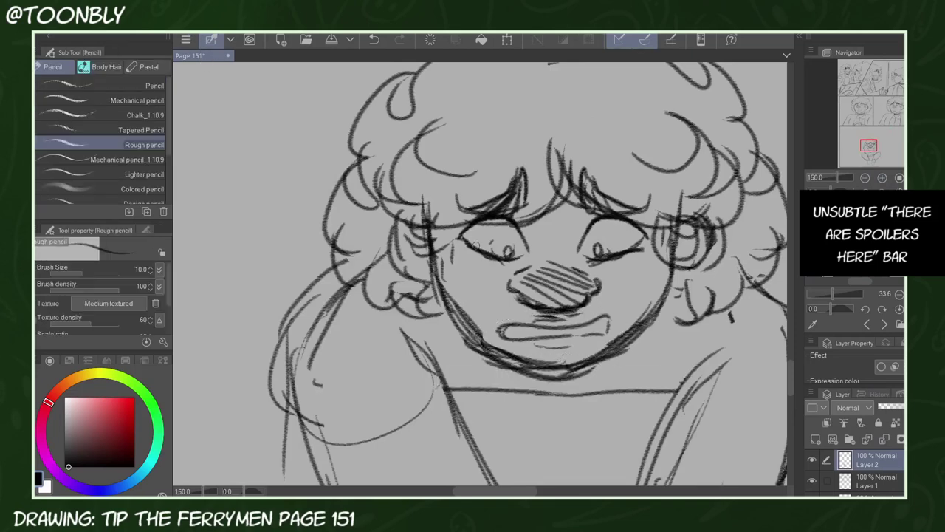
left_click_drag(475, 245, 526, 256)
left_click_drag(644, 247, 603, 256)
left_click_drag(454, 207, 526, 186)
left_click_drag(579, 172, 641, 208)
left_click_drag(591, 189, 643, 211)
left_click_drag(661, 314, 693, 277)
left_click_drag(436, 247, 469, 214)
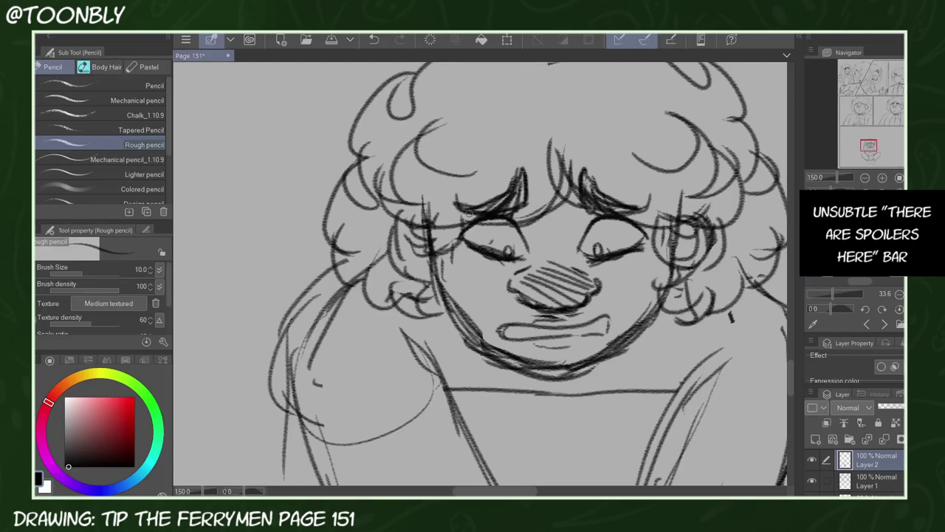
Lower Layer 2's opacity to 20% and add a new layer above it
left_click(865, 178)
left_click(866, 178)
left_click(866, 178)
left_click(866, 178)
left_click(883, 178)
left_click_drag(874, 146, 868, 149)
left_click(882, 406)
left_click(816, 439)
Draw the shirt collar, the centre front line and the jacket's open edges on the chest
left_click(883, 178)
left_click(882, 178)
left_click_drag(496, 227, 486, 303)
left_click_drag(568, 222, 583, 308)
left_click_drag(559, 247, 567, 251)
left_click_drag(532, 230, 531, 334)
left_click_drag(532, 252, 531, 347)
Redraw the folded forearm with its sleeve and the outlines of both upper arms and shoulders
mouse_move(591, 341)
left_mouse_down()
mouse_move(443, 377)
mouse_move(606, 412)
mouse_move(465, 441)
left_mouse_up()
mouse_move(391, 168)
left_mouse_down()
mouse_move(355, 222)
mouse_move(399, 370)
left_mouse_up()
left_click_drag(424, 206, 502, 344)
left_click_drag(637, 209, 569, 334)
left_click_drag(379, 332, 371, 361)
mouse_move(611, 334)
left_mouse_down()
mouse_move(670, 336)
mouse_move(635, 367)
mouse_move(664, 361)
mouse_move(690, 280)
left_mouse_up()
mouse_move(656, 170)
left_mouse_down()
mouse_move(697, 224)
mouse_move(671, 293)
left_mouse_up()
left_click_drag(603, 241, 638, 202)
Erase the old shoulder lines outside the new arm outline on Layer 2
left_click(865, 178)
left_click_drag(858, 160, 870, 146)
left_click(882, 178)
left_click(870, 144)
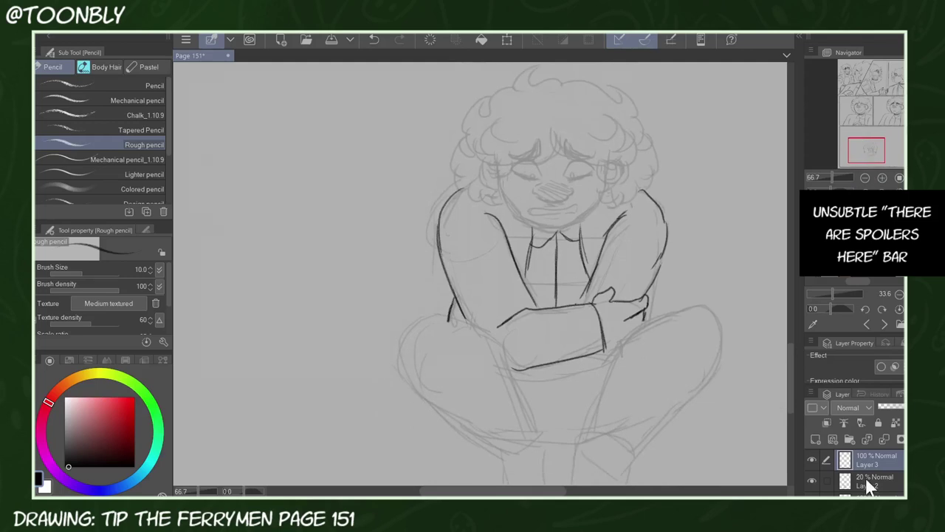
left_click(865, 479)
left_click_drag(436, 226, 440, 274)
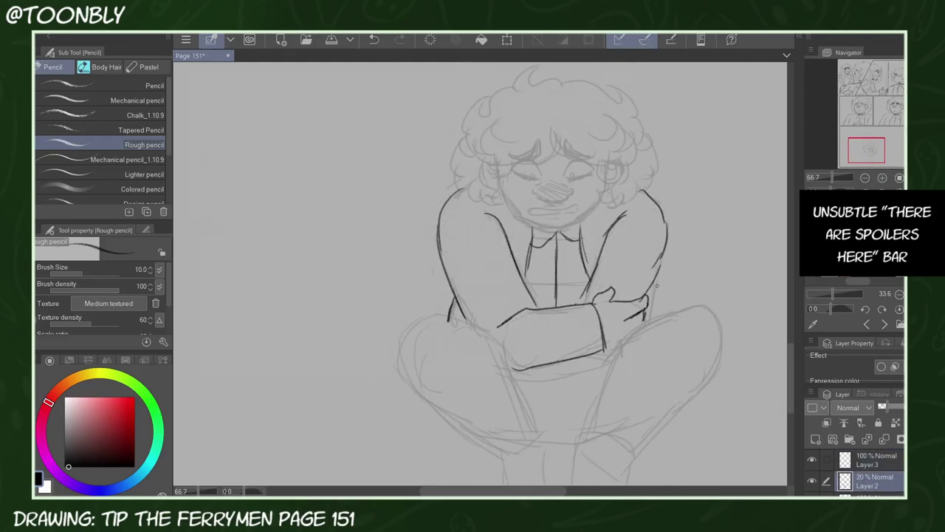
Set Layer 2's opacity to 34% and add a new layer above Layer 3
left_click(894, 406)
left_click(865, 178)
left_click(864, 178)
left_click(895, 456)
left_click(894, 480)
left_click(893, 406)
left_click(882, 455)
left_click(816, 440)
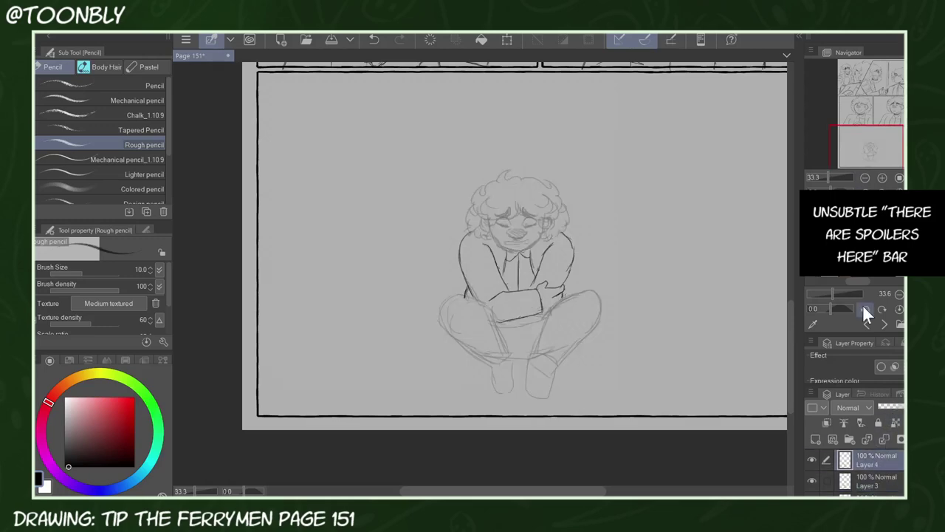
Draw one bent leg with its thigh, shin and foot over the faded sketch
left_click(882, 178)
left_click(882, 178)
left_click_drag(875, 144, 873, 150)
left_click(882, 178)
left_click_drag(463, 174, 596, 347)
mouse_move(452, 148)
left_mouse_down()
mouse_move(388, 194)
mouse_move(496, 342)
mouse_move(591, 378)
left_mouse_up()
left_click_drag(569, 288, 604, 369)
mouse_move(552, 388)
left_mouse_down()
mouse_move(584, 476)
mouse_move(605, 359)
mouse_move(610, 388)
left_mouse_up()
left_click(865, 178)
left_click(865, 178)
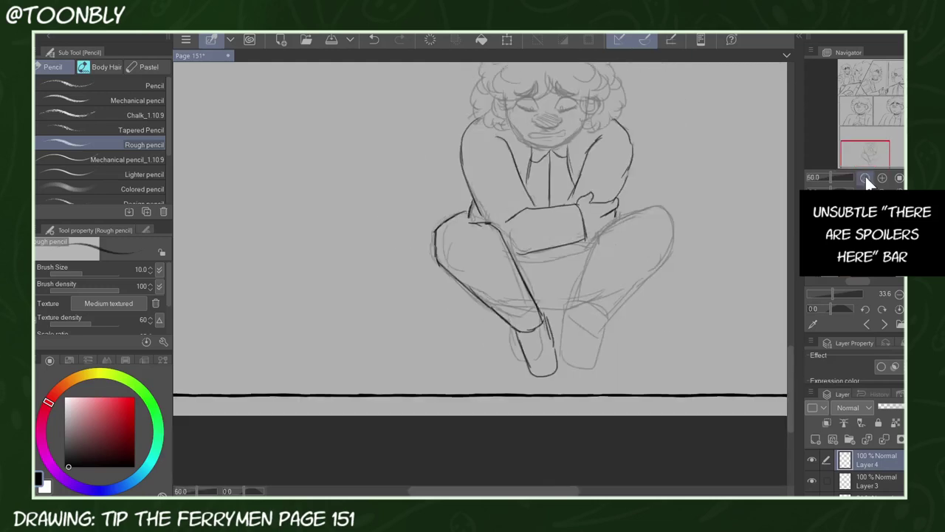
Duplicate the leg layer, flip the copy horizontally and move it into place as the opposite leg
left_click(811, 453)
left_click(811, 453)
key("ctrl+c")
key("ctrl+v")
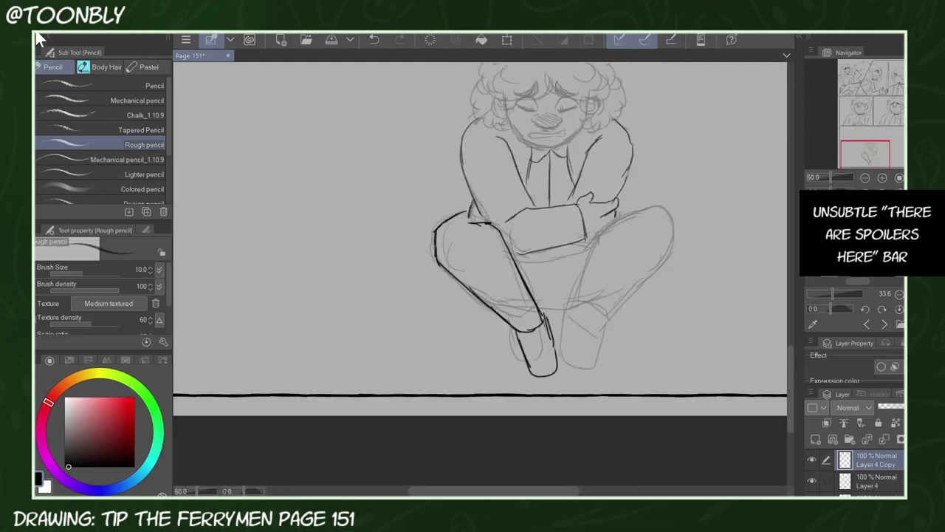
key("ctrl+t")
left_click(446, 394)
left_click(480, 396)
key("k")
mouse_move(559, 311)
left_mouse_down()
mouse_move(671, 311)
mouse_move(670, 297)
left_mouse_up()
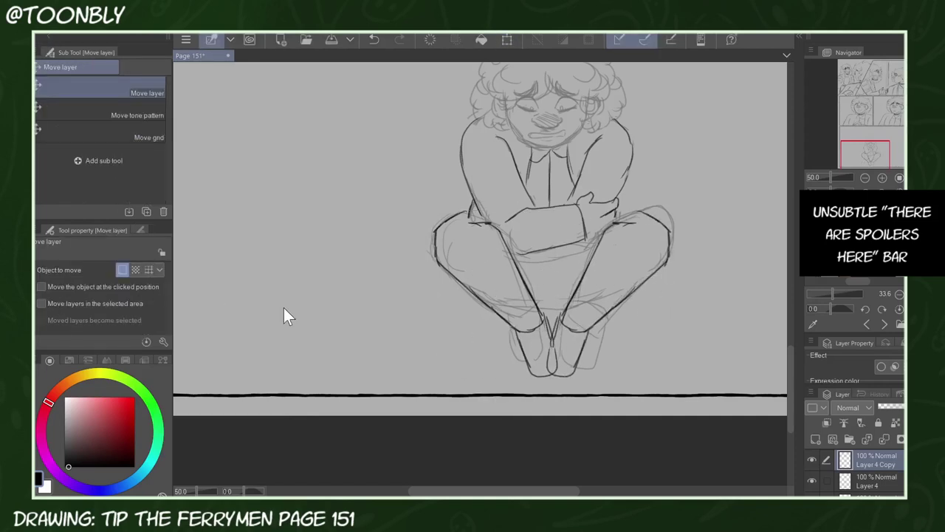
Rotate and nudge the copied leg so its foot sits beside the other foot
key("ctrl+t")
left_click_drag(702, 233, 697, 215)
left_click_drag(621, 276, 626, 285)
left_click(564, 402)
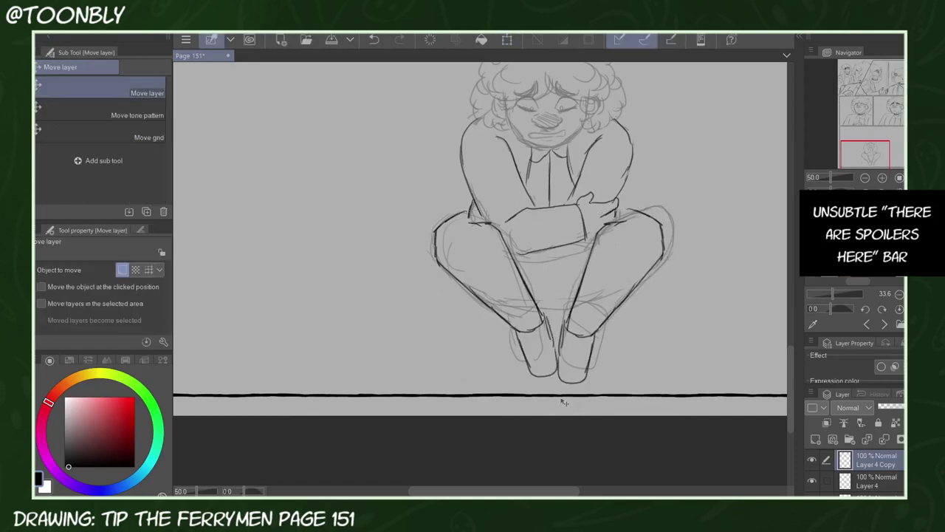
Draw the clothing hem and folds below the forearm and a short line joining the lower legs
key("p")
key("ctrl+plus")
key("ctrl+plus")
left_click_drag(732, 178, 759, 162)
left_click_drag(725, 179, 787, 147)
left_click_drag(599, 344, 651, 344)
left_click_drag(577, 224, 615, 265)
left_click_drag(695, 206, 648, 255)
mouse_move(687, 210)
left_mouse_down()
mouse_move(671, 244)
mouse_move(657, 244)
left_mouse_up()
mouse_move(589, 223)
left_mouse_down()
mouse_move(657, 247)
mouse_move(641, 271)
left_mouse_up()
left_click_drag(599, 234, 618, 259)
left_click_drag(867, 156, 870, 159)
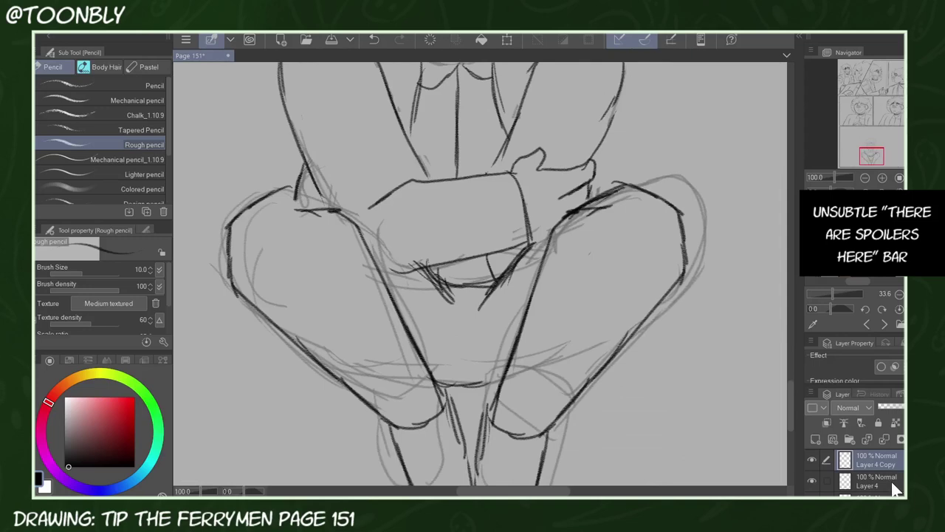
Erase the old leg and foot lines from Layer 2 with a large hard eraser
scroll(872, 473, "down", 1)
left_click(874, 490)
left_click(866, 178)
left_click(866, 177)
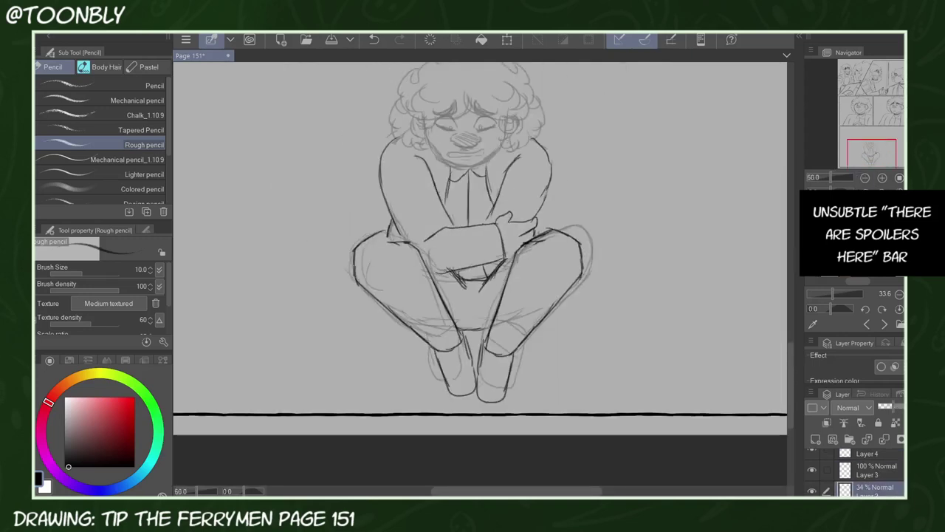
key("e")
left_click(104, 273)
mouse_move(451, 353)
left_mouse_down()
mouse_move(515, 362)
mouse_move(384, 266)
mouse_move(539, 280)
mouse_move(512, 307)
left_mouse_up()
Restore Layer 2 to 100% opacity and merge the figure's layers down into Layer 1
left_click(900, 407)
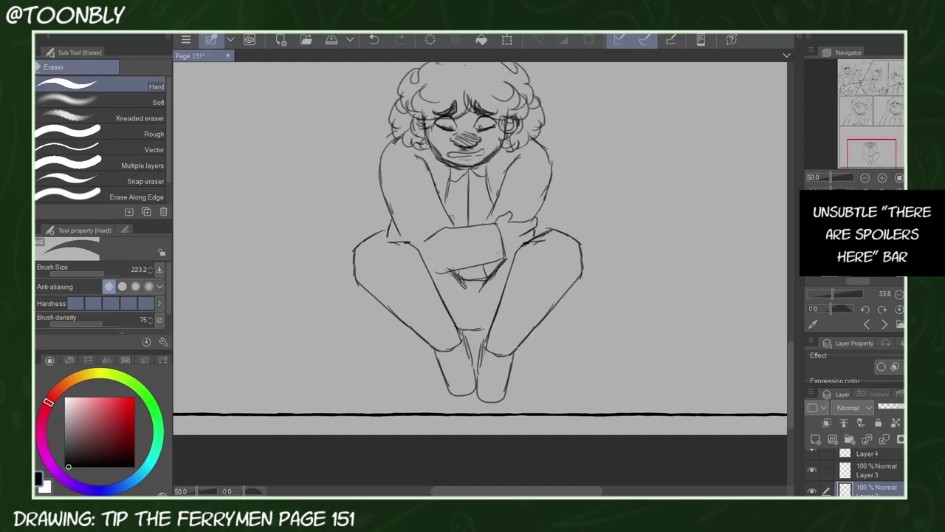
scroll(871, 476, "up", 3)
left_click(877, 480)
left_click(885, 438)
left_click(884, 439)
left_click(885, 439)
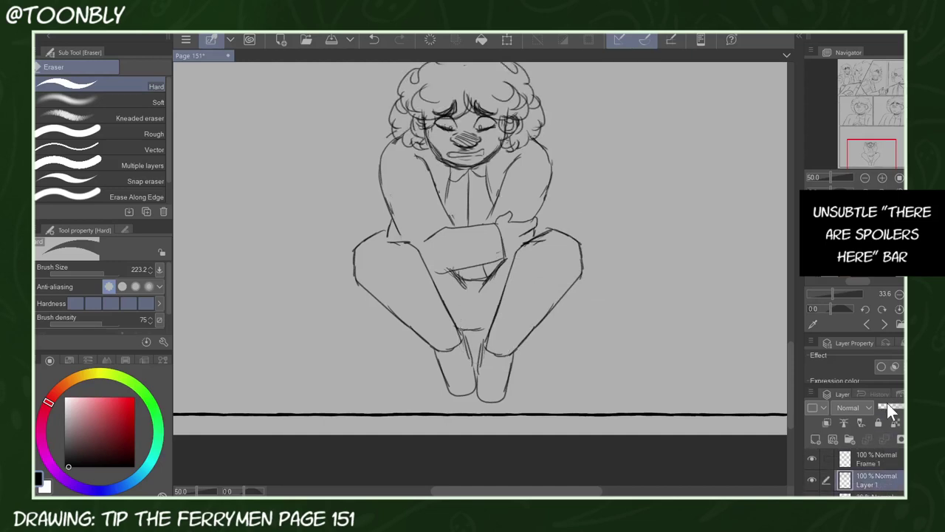
Fade Layer 1 to 34% opacity and draw shorts over both thighs on a new layer above it
left_click(892, 406)
left_click(816, 441)
key("p")
mouse_move(358, 282)
left_mouse_down()
mouse_move(386, 307)
mouse_move(466, 299)
left_mouse_up()
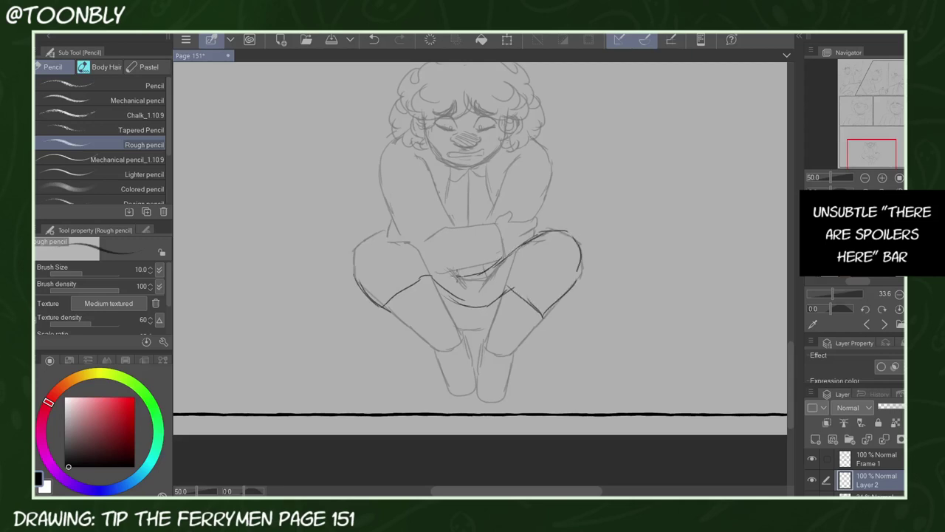
left_click_drag(377, 242, 434, 260)
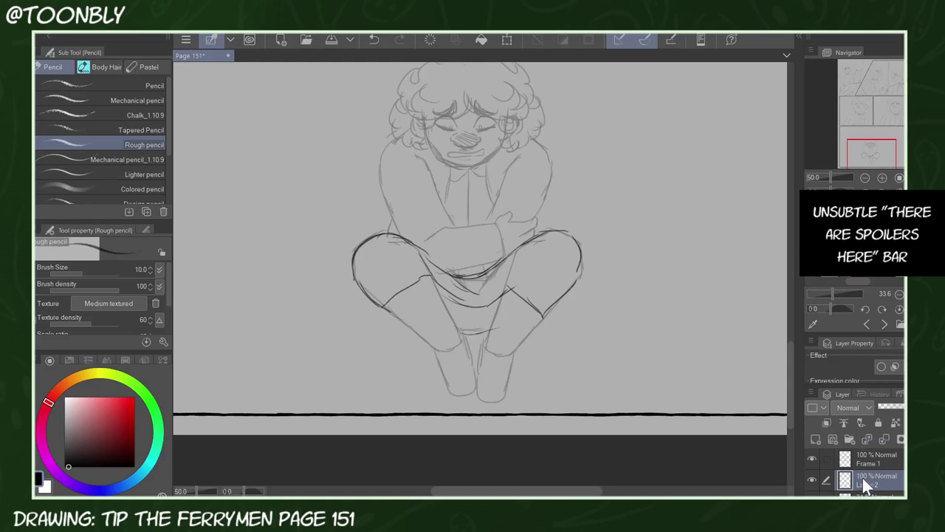
Refine the outer thigh outline and erase the old leg lines under the shorts on the faded layer
key("alt+bracketleft")
mouse_move(570, 293)
left_mouse_down()
mouse_move(583, 255)
mouse_move(581, 281)
mouse_move(582, 266)
left_mouse_up()
key("e")
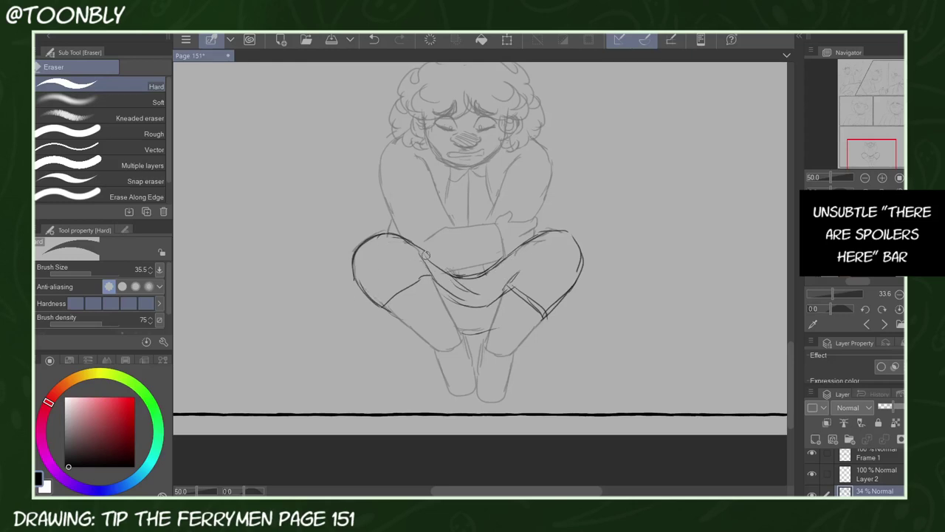
Restore Layer 1 to 100% opacity and merge the shorts layer down into it
left_click(866, 177)
left_click(865, 178)
left_click_drag(899, 406, 918, 407)
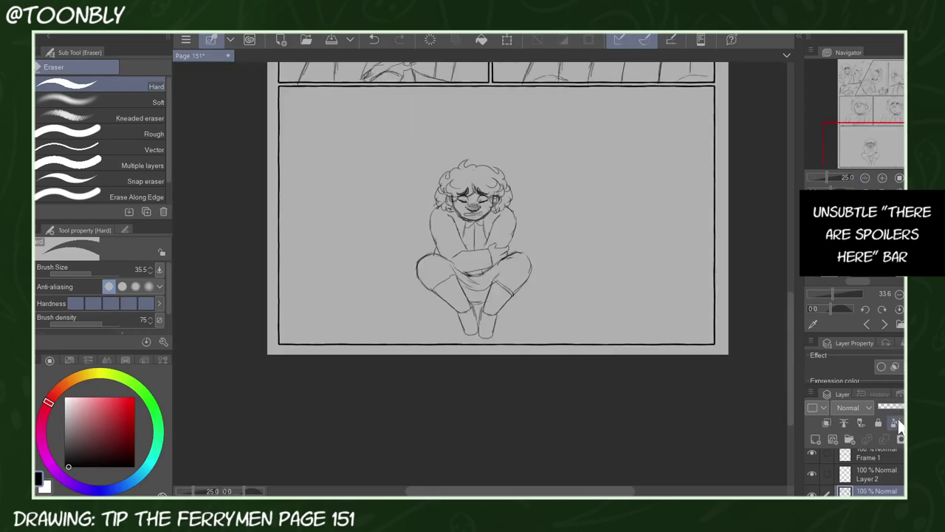
left_click(885, 473)
left_click(885, 441)
Redraw the crouching figure's lower legs with the Rough pencil, tapering from the shorts' hems down to the rounded feet
key("p")
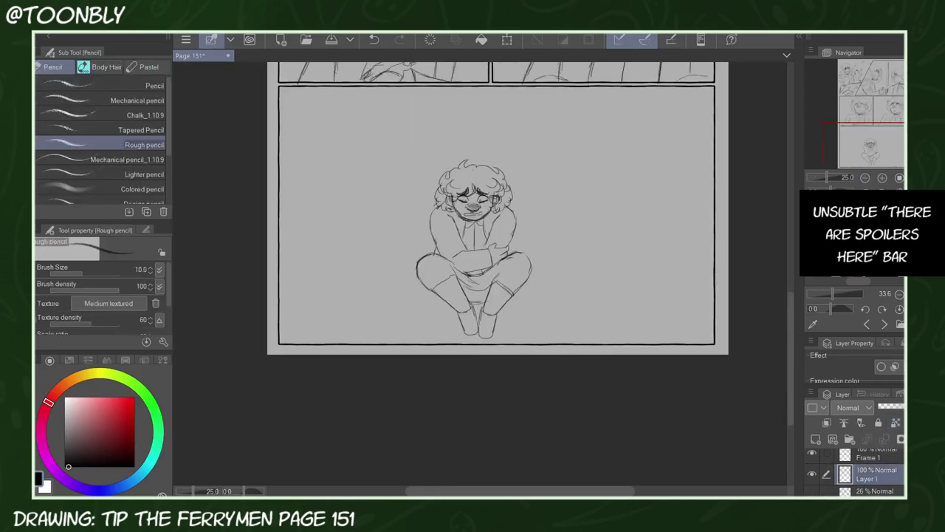
key("ctrl+plus")
key("ctrl+plus")
key("ctrl+plus")
left_click_drag(508, 318, 547, 352)
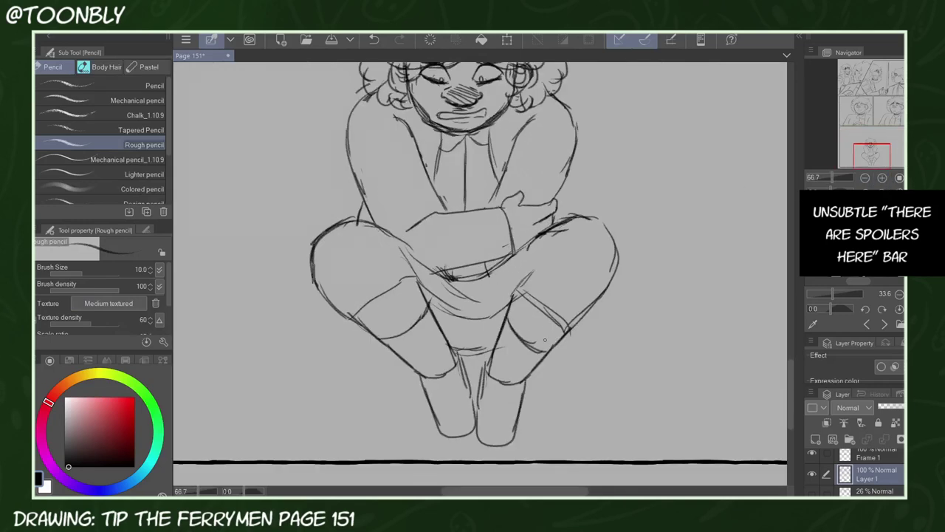
left_click_drag(399, 346, 448, 426)
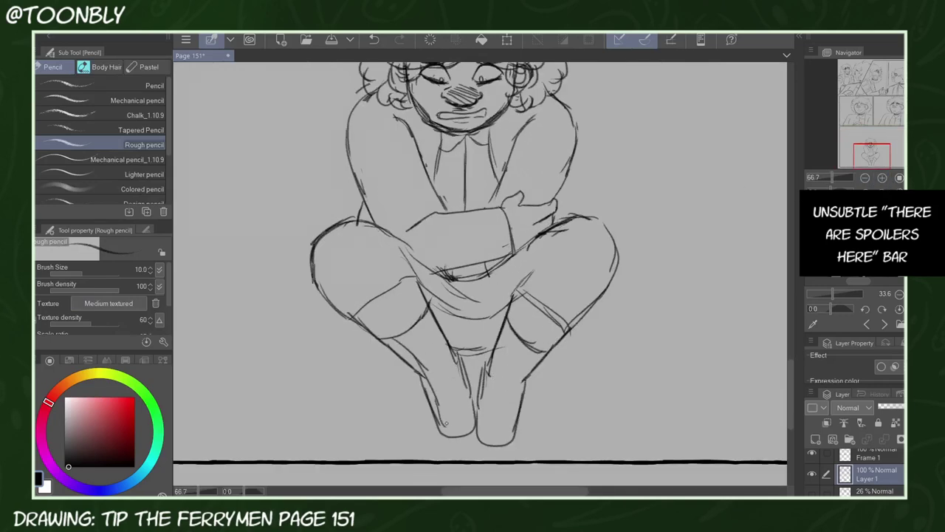
mouse_move(517, 334)
left_mouse_down()
mouse_move(490, 388)
mouse_move(488, 436)
left_mouse_up()
left_click_drag(499, 435, 520, 374)
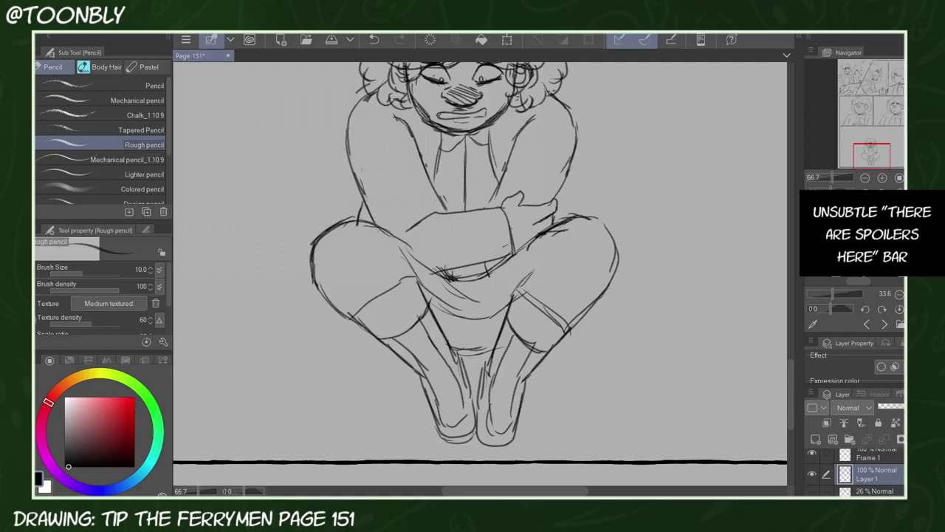
Draw curved fold and seat lines of the shorts between the crouching figure's thighs
left_click_drag(463, 351, 503, 342)
mouse_move(427, 298)
left_mouse_down()
mouse_move(500, 315)
mouse_move(515, 302)
left_mouse_up()
left_click(864, 178)
left_click(865, 178)
left_click(865, 178)
left_click(884, 179)
left_click(884, 179)
left_click_drag(879, 138, 865, 145)
mouse_move(470, 345)
left_mouse_down()
mouse_move(521, 388)
mouse_move(559, 361)
left_mouse_up()
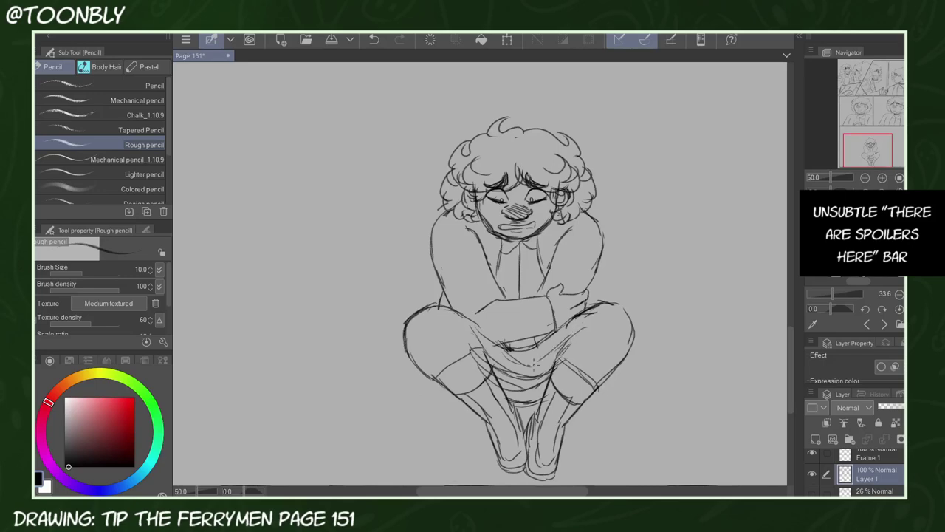
Lasso the crouching figure and shift it slightly sideways in the bottom panel, checking the composition in a mirrored view
left_click(865, 178)
left_click(865, 178)
left_click(916, 192)
left_click(917, 192)
left_click(917, 192)
left_click(917, 192)
left_click(916, 178)
left_click(917, 192)
key("m")
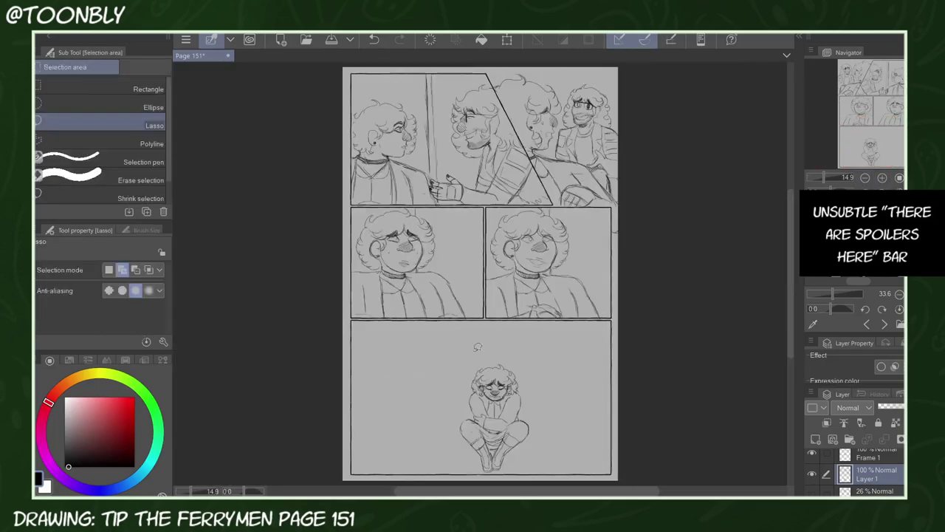
left_click_drag(457, 343, 483, 332)
key("k")
left_click_drag(496, 407, 480, 407)
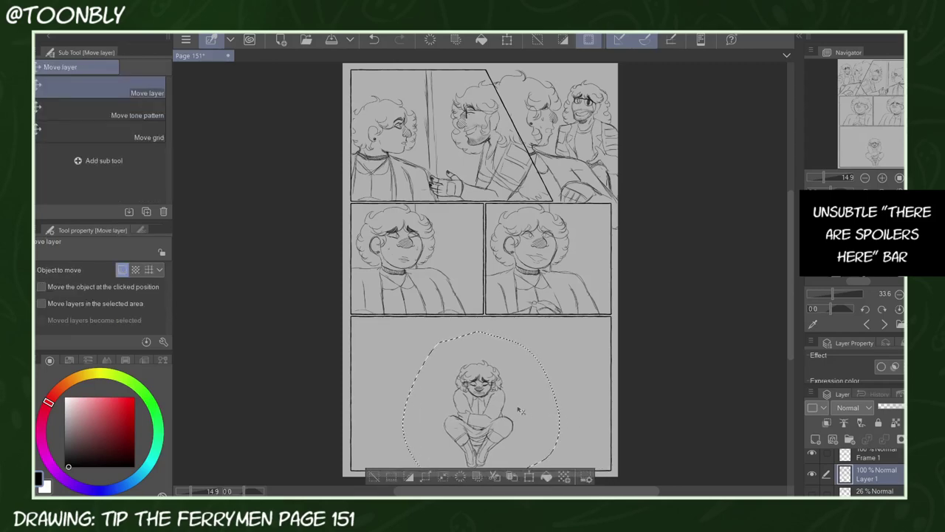
key("ctrl+d")
left_click(917, 192)
left_click(917, 192)
left_click(916, 192)
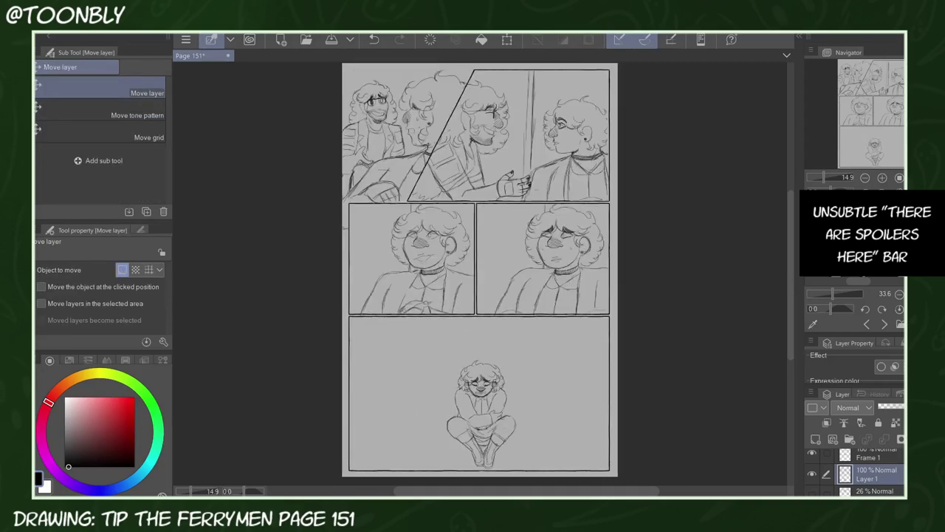
Fill a new layer clipped to the character sketch with white and merge it down into Layer 1
left_click(816, 440)
left_click(827, 423)
left_click(64, 397)
key("g")
left_click(126, 90)
left_click(437, 369)
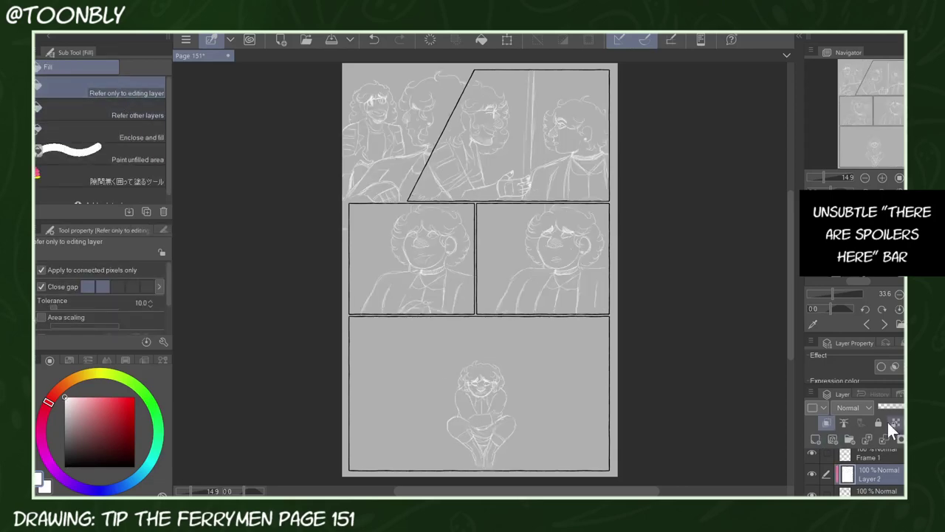
left_click(888, 437)
Set the paper layer's colour to black
left_click(877, 493)
left_click(80, 463)
left_click(65, 466)
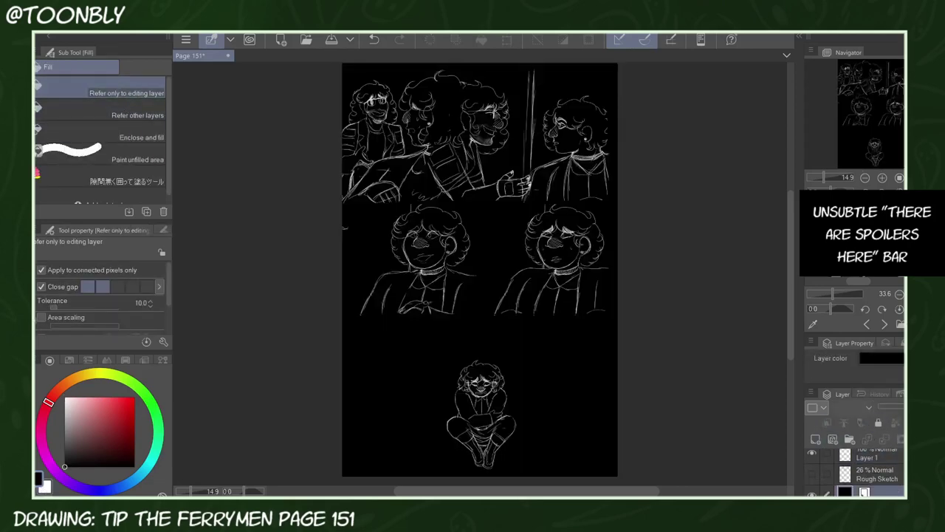
Fill a new layer clipped to Frame 1 with white so the panel borders turn white
scroll(886, 459, "up", 2)
left_click(879, 459)
left_click(815, 439)
left_click(827, 423)
left_click(64, 397)
left_click(381, 365)
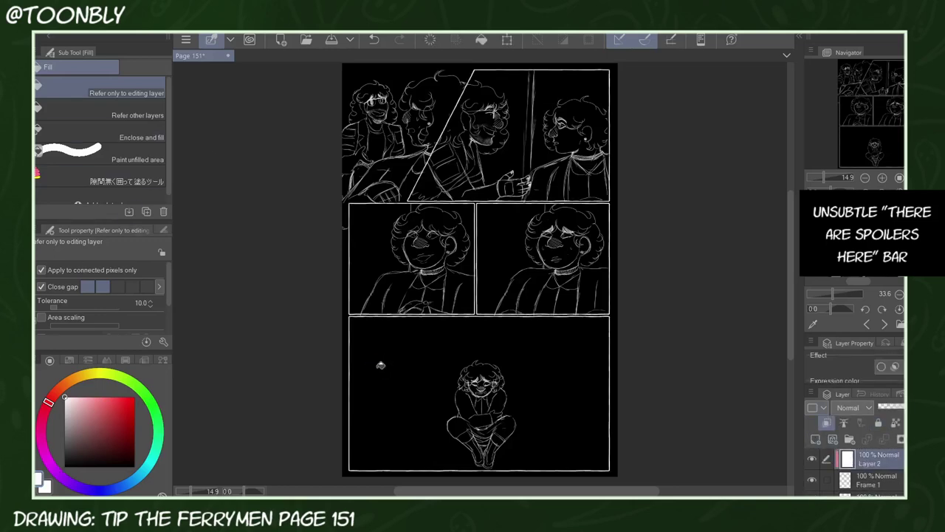
left_click(878, 423)
Add a new layer clipped to the character sketch on Layer 1
scroll(890, 476, "down", 2)
left_click(895, 479)
left_click(814, 476)
left_click(814, 476)
left_click(877, 423)
left_click(815, 439)
left_click(827, 423)
Sample a light tan drawing colour from the character reference image
left_click(885, 324)
left_click(900, 323)
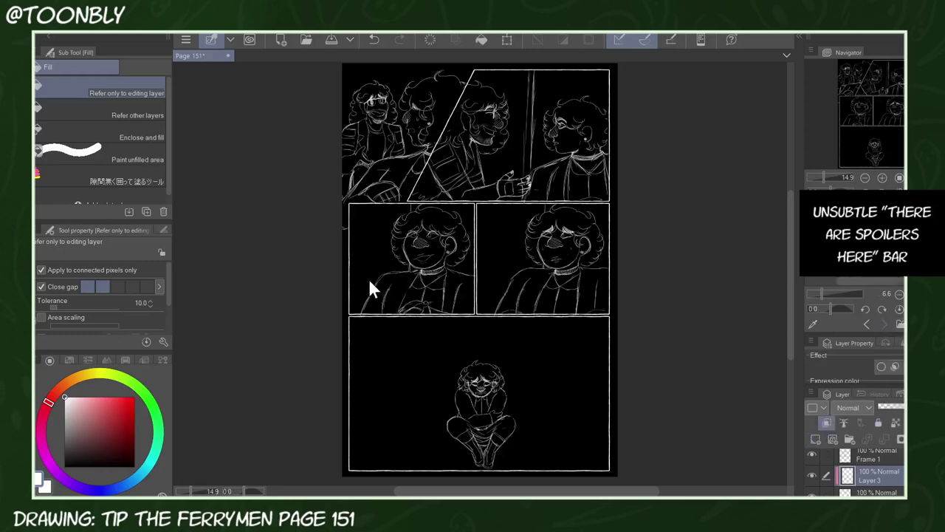
left_click(834, 294)
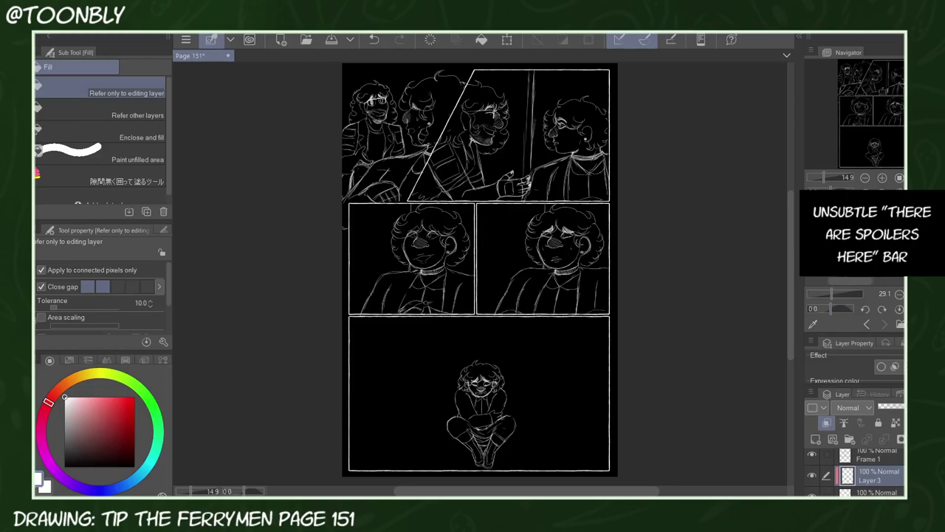
left_click(813, 324)
left_click(851, 240)
Polyline-fill the area over the bearded man beside the top panel's diagonal border with the light tan
key("u")
left_click(882, 178)
left_click(882, 178)
left_click(882, 178)
left_click(883, 178)
left_click_drag(872, 113, 871, 76)
left_click(865, 178)
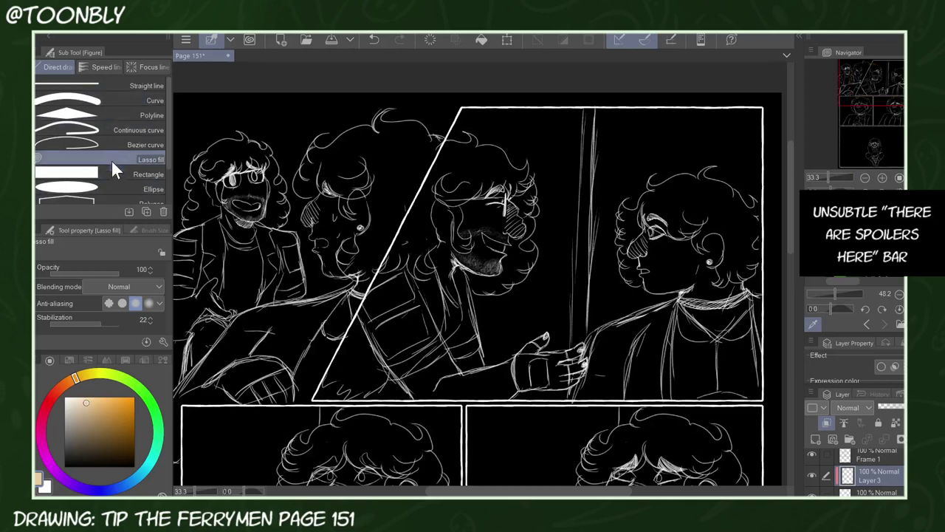
left_click(110, 115)
left_click(449, 135)
left_click(312, 401)
left_click(337, 400)
left_click(546, 402)
left_click(553, 223)
left_click(533, 154)
left_click(449, 135)
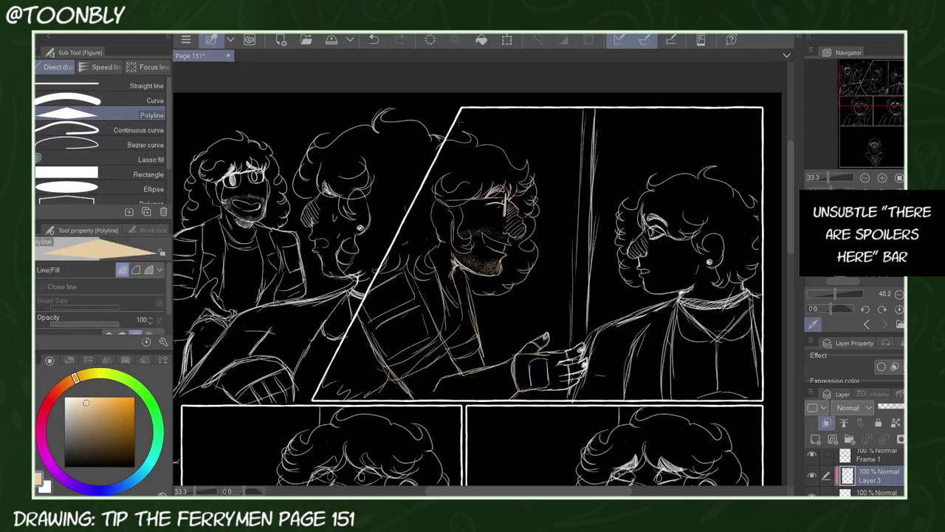
Lasso-fill the bearded man's outstretched fingers in the top panel with the same tan
left_click(99, 159)
left_click(882, 178)
left_click(882, 178)
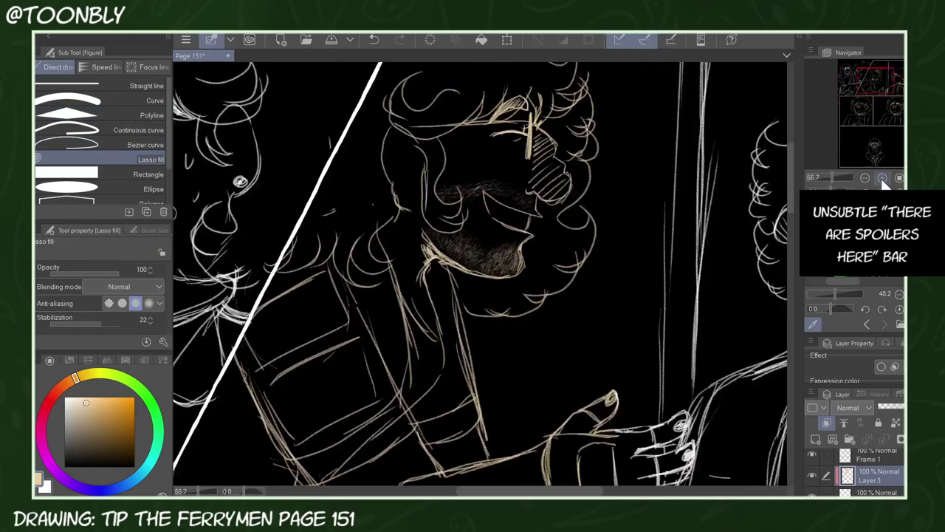
left_click(882, 178)
left_click(881, 90)
mouse_move(414, 189)
left_mouse_down()
mouse_move(404, 240)
mouse_move(471, 178)
mouse_move(373, 144)
mouse_move(503, 210)
mouse_move(362, 314)
mouse_move(384, 200)
left_mouse_up()
left_click_drag(404, 165, 397, 156)
left_click(865, 178)
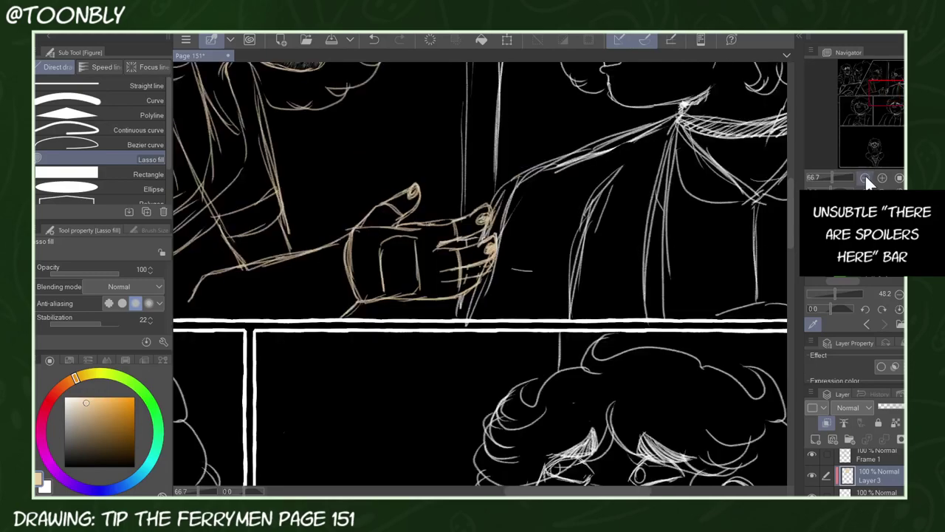
Lasso-fill the hand in the middle-left panel and the bearded man in the page's upper-left corner with tan
left_click(866, 178)
left_click(855, 118)
mouse_move(460, 345)
left_mouse_down()
mouse_move(438, 360)
mouse_move(517, 328)
left_mouse_up()
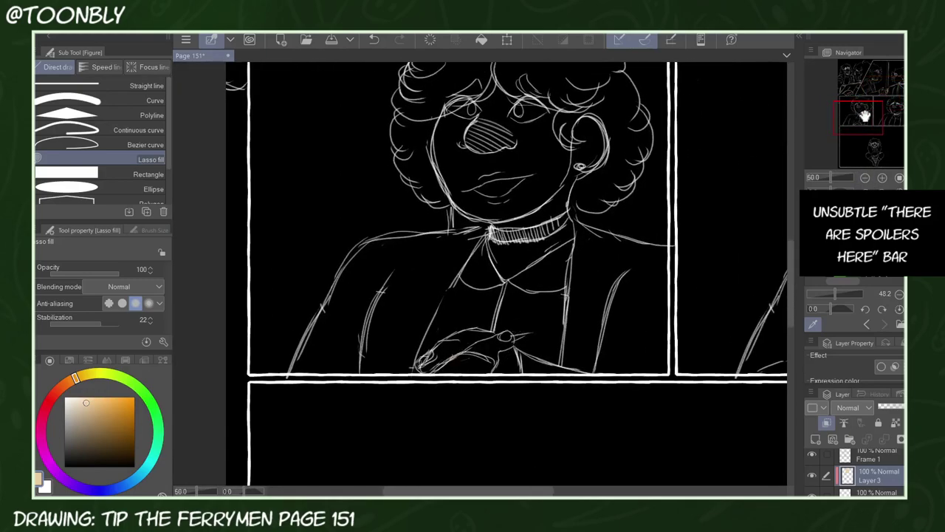
left_click(851, 75)
mouse_move(299, 164)
left_mouse_down()
mouse_move(279, 458)
mouse_move(304, 479)
mouse_move(408, 360)
mouse_move(517, 331)
mouse_move(494, 163)
mouse_move(317, 140)
left_mouse_up()
left_click(864, 177)
left_click(865, 177)
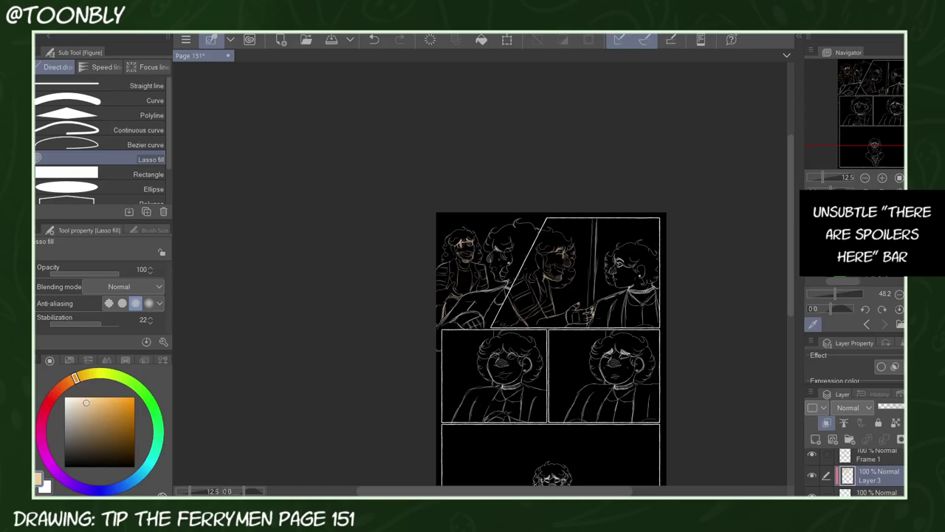
Choose a bright green and lasso-fill the curly-haired foreground character left of the top panel's diagonal border
left_click(883, 178)
left_click(883, 178)
mouse_move(860, 82)
left_mouse_down()
mouse_move(879, 82)
mouse_move(850, 81)
left_mouse_up()
left_click(143, 392)
left_click(123, 408)
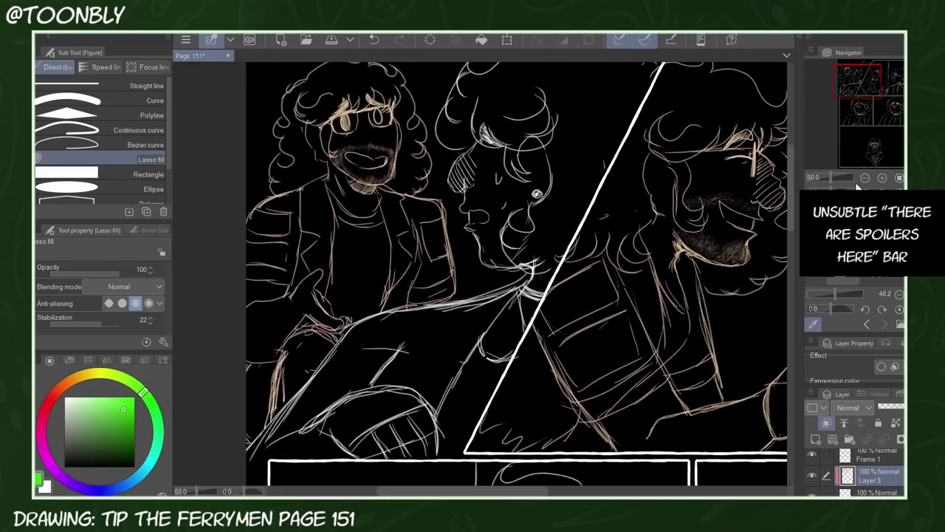
left_click(865, 178)
left_click_drag(472, 113, 524, 283)
mouse_move(591, 157)
left_mouse_down()
mouse_move(566, 89)
mouse_move(550, 92)
left_mouse_up()
left_click_drag(322, 384, 473, 399)
Sample cyan from the character reference and lasso-fill the curly-haired character at the top panel's right end
left_click_drag(845, 81, 892, 87)
left_click(813, 324)
left_click(840, 248)
mouse_move(519, 131)
left_mouse_down()
mouse_move(489, 181)
mouse_move(478, 296)
mouse_move(608, 362)
mouse_move(524, 113)
left_mouse_up()
left_click(882, 177)
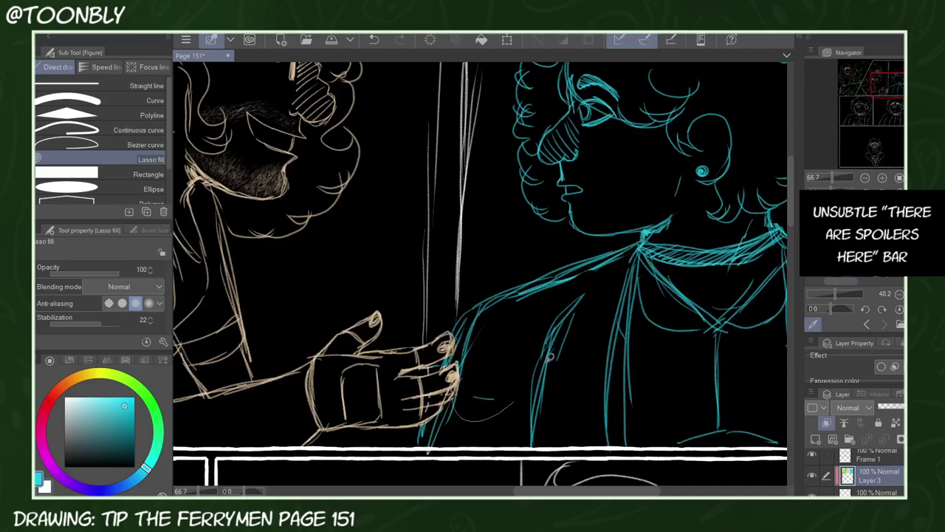
Lasso-fill the whole character in the middle-left panel with cyan
left_click(865, 178)
left_click_drag(870, 113, 849, 120)
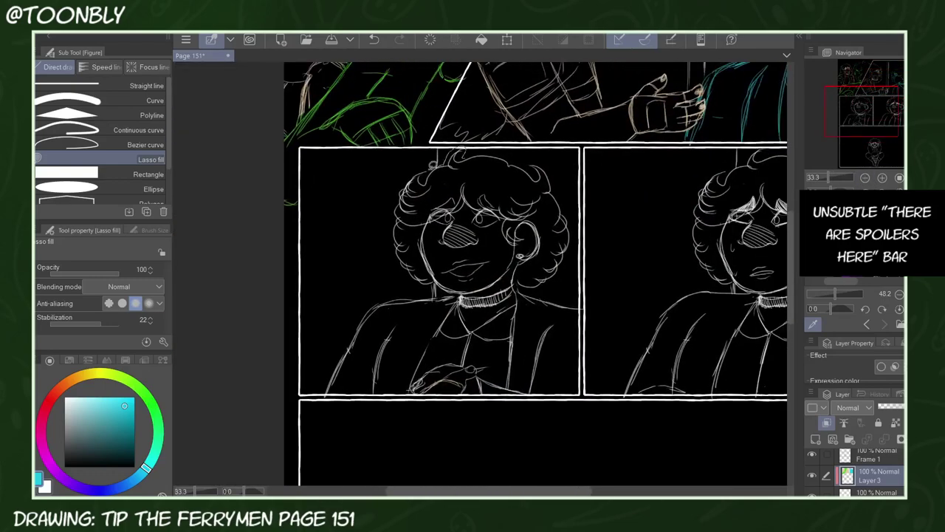
mouse_move(433, 157)
left_mouse_down()
mouse_move(414, 408)
mouse_move(580, 404)
mouse_move(584, 329)
mouse_move(559, 162)
mouse_move(458, 149)
left_mouse_up()
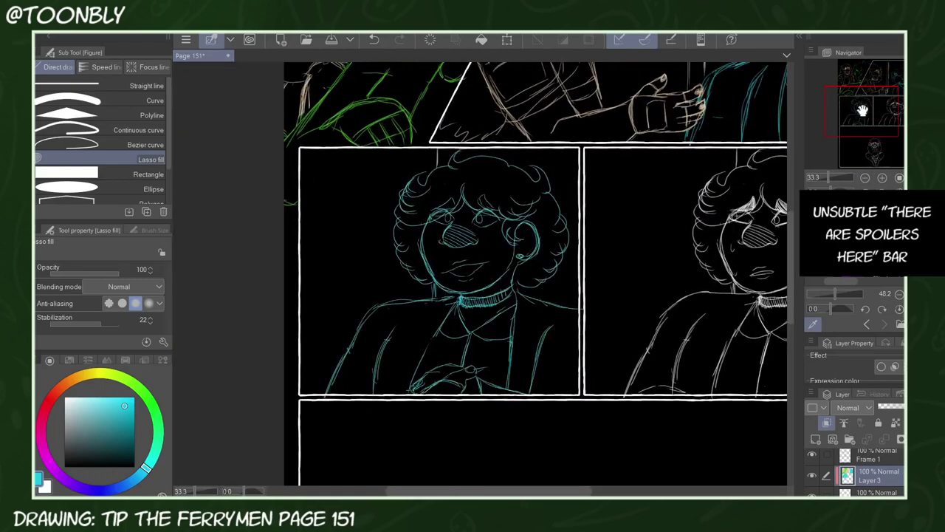
Sample green from the reference and lasso-fill the middle-right character and the crouching figure in the bottom panel
left_click_drag(859, 108, 890, 110)
mouse_move(491, 166)
left_mouse_down()
mouse_move(487, 417)
mouse_move(544, 156)
mouse_move(491, 164)
left_mouse_up()
left_click(813, 324)
left_click(842, 240)
mouse_move(492, 165)
left_mouse_down()
mouse_move(377, 313)
mouse_move(550, 424)
mouse_move(650, 229)
mouse_move(561, 158)
left_mouse_up()
left_click_drag(894, 116, 875, 152)
mouse_move(519, 169)
left_mouse_down()
mouse_move(629, 213)
mouse_move(543, 157)
left_mouse_up()
Sample tan from the reference and lasso-fill the hand on the chest in the middle-left panel
mouse_move(880, 125)
left_mouse_down()
mouse_move(871, 70)
mouse_move(873, 86)
left_mouse_up()
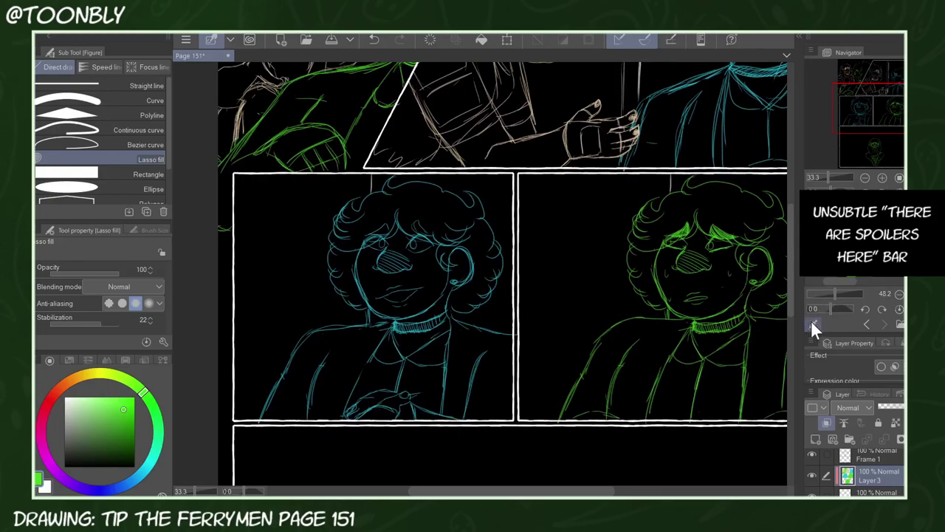
left_click(812, 324)
left_click(849, 243)
left_click_drag(853, 108, 838, 127)
left_click(882, 177)
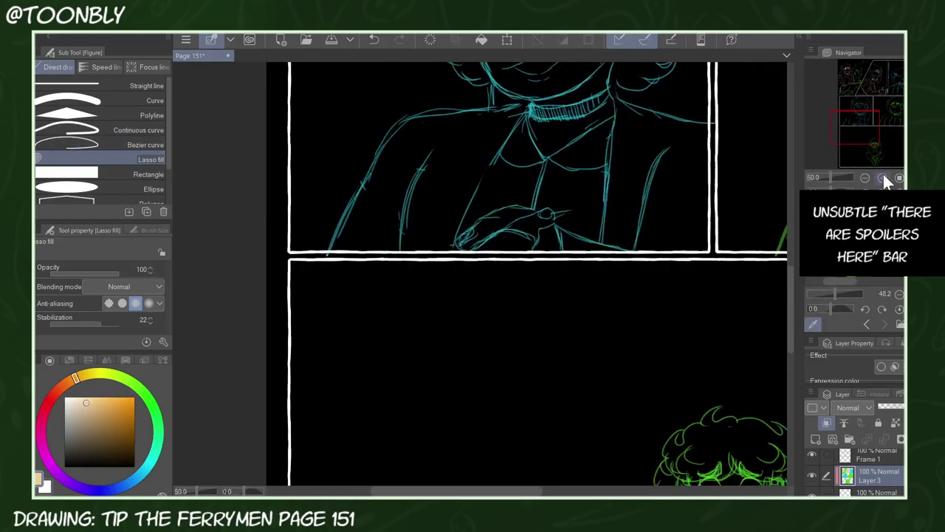
left_click(882, 177)
left_click(882, 177)
mouse_move(594, 221)
left_mouse_down()
mouse_move(522, 170)
mouse_move(589, 225)
left_mouse_up()
Recolour the short vertical background lines beside both characters' necks in the middle panels with the Rough pencil
left_click(916, 177)
left_click(883, 177)
left_click(883, 177)
left_click(882, 178)
left_click(883, 177)
left_click(861, 110)
key("p")
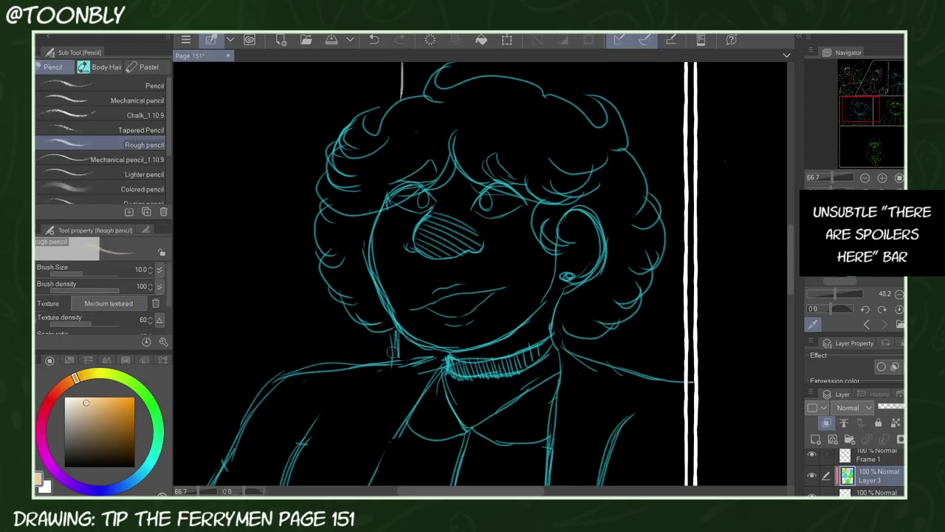
left_click_drag(862, 109, 893, 111)
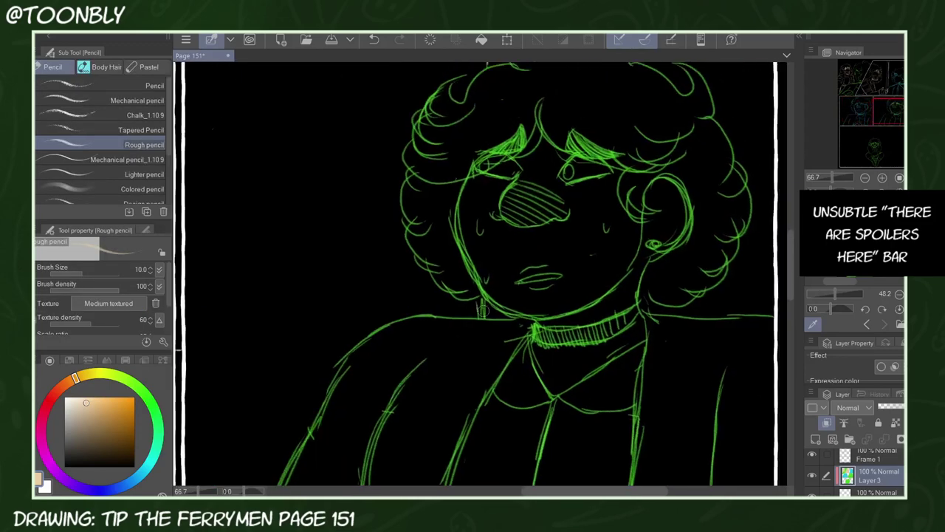
key("ctrl+0")
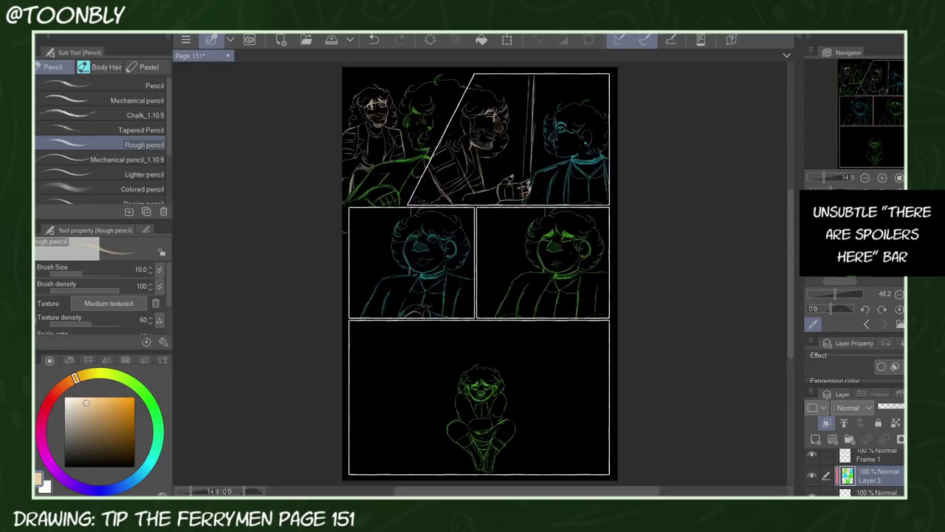
Merge the clipped colour layer down into Layer 1 and duplicate the merged line layer
left_click(884, 176)
left_click(884, 176)
left_click(884, 176)
left_click_drag(884, 106, 877, 133)
key("ctrl+0")
key("ctrl+c")
key("ctrl+v")
left_click(884, 438)
left_click(879, 492)
left_click(879, 476)
left_click(885, 439)
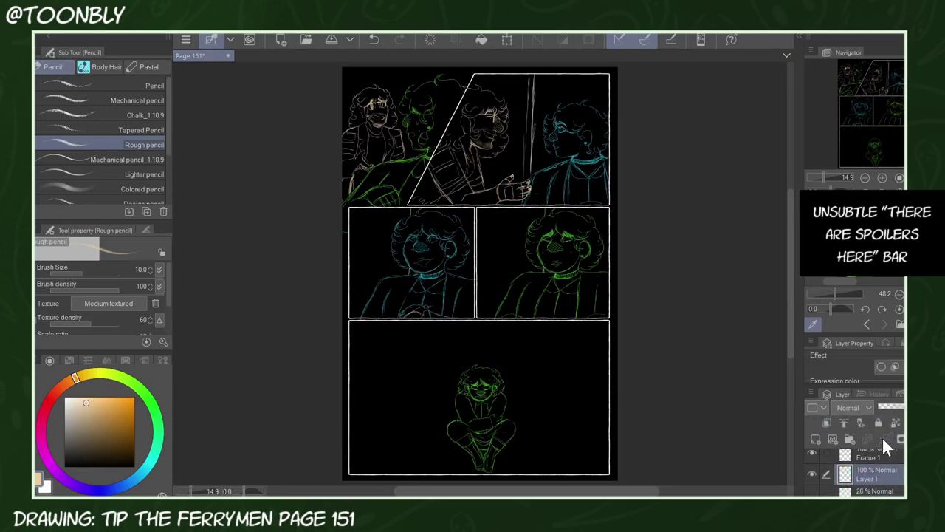
key("ctrl+c")
key("ctrl+v")
Sample the green from the middle-right character's eyebrow as the drawing colour
left_click(884, 177)
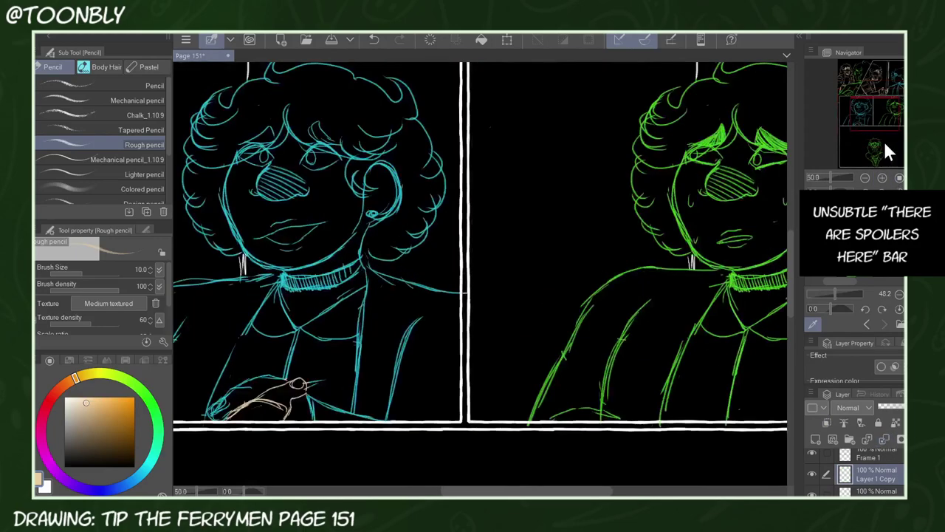
left_click_drag(897, 107, 897, 103)
left_click(882, 177)
left_click(882, 178)
left_click(494, 272, "alt")
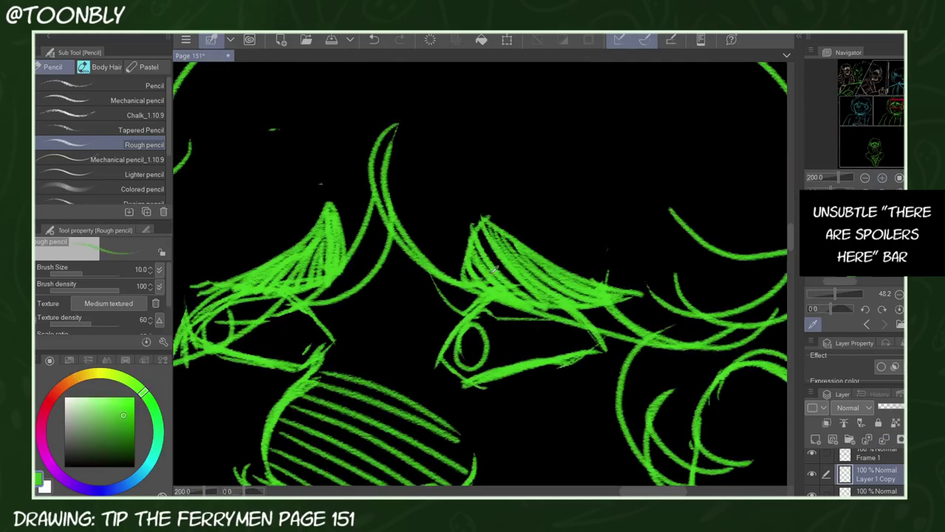
left_click(866, 178)
left_click(866, 178)
left_click(865, 178)
left_click(865, 178)
left_click(866, 178)
Lock the line layer, add a new layer and draw wavy green background lines beside the middle-right character
left_click(882, 439)
left_click(878, 424)
left_click(816, 439)
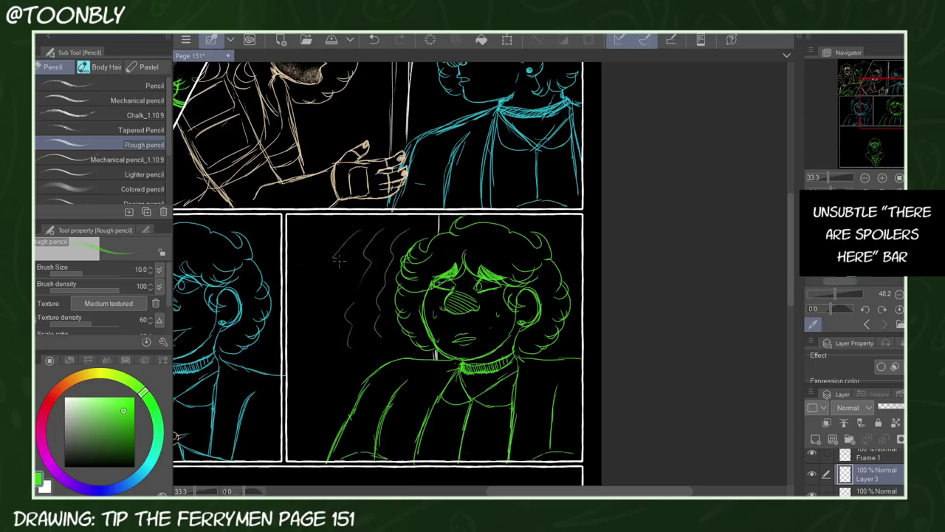
Draw rings of wavy green lines around the crouching figure in the bottom panel and above the green character in the top-left panel
left_click_drag(880, 108, 860, 150)
left_click_drag(436, 236, 379, 326)
left_click_drag(589, 246, 594, 256)
left_click_drag(599, 295, 616, 393)
left_click_drag(609, 421, 572, 450)
left_click_drag(447, 453, 411, 431)
left_click_drag(400, 215, 334, 326)
left_click_drag(330, 367, 381, 461)
mouse_move(423, 202)
left_mouse_down()
mouse_move(523, 172)
mouse_move(662, 309)
left_mouse_up()
left_click_drag(654, 418, 650, 452)
left_click_drag(720, 311, 686, 440)
left_click_drag(687, 266, 591, 171)
mouse_move(532, 151)
left_mouse_down()
mouse_move(440, 159)
mouse_move(301, 264)
left_mouse_up()
left_click_drag(310, 288, 290, 418)
left_click_drag(284, 337, 282, 447)
left_click_drag(259, 286, 257, 273)
left_click_drag(613, 151, 722, 231)
left_click_drag(728, 249, 744, 322)
left_click_drag(302, 160, 222, 308)
left_click_drag(222, 356, 251, 450)
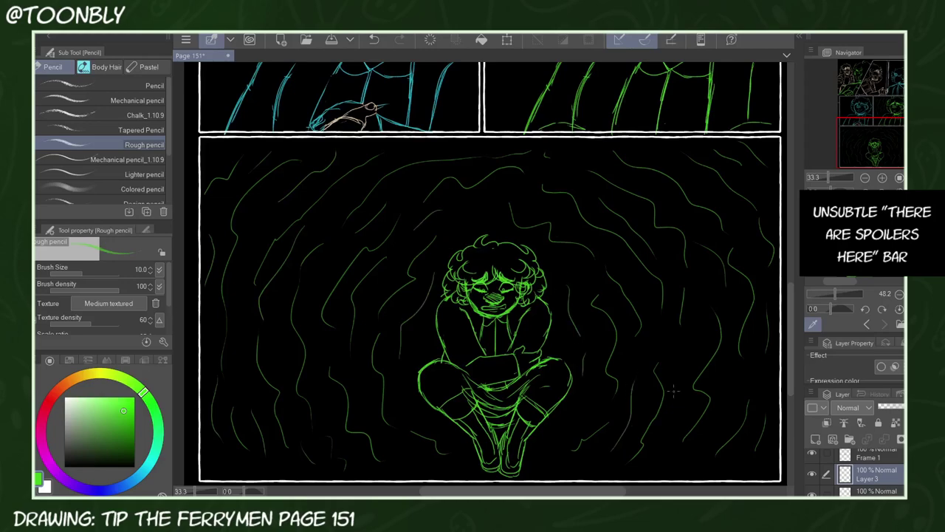
left_click_drag(871, 123, 858, 63)
left_click(882, 177)
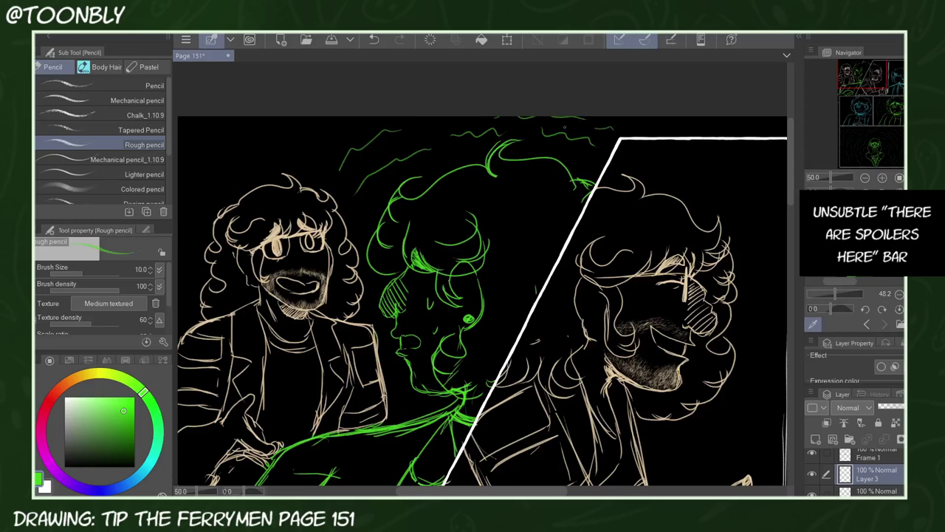
Draw cyan swirls around the cyan character in the top-right and middle-left panels, and tan burst lines beside the tan character's heads
left_click_drag(886, 76, 894, 82)
left_click(489, 348, "alt")
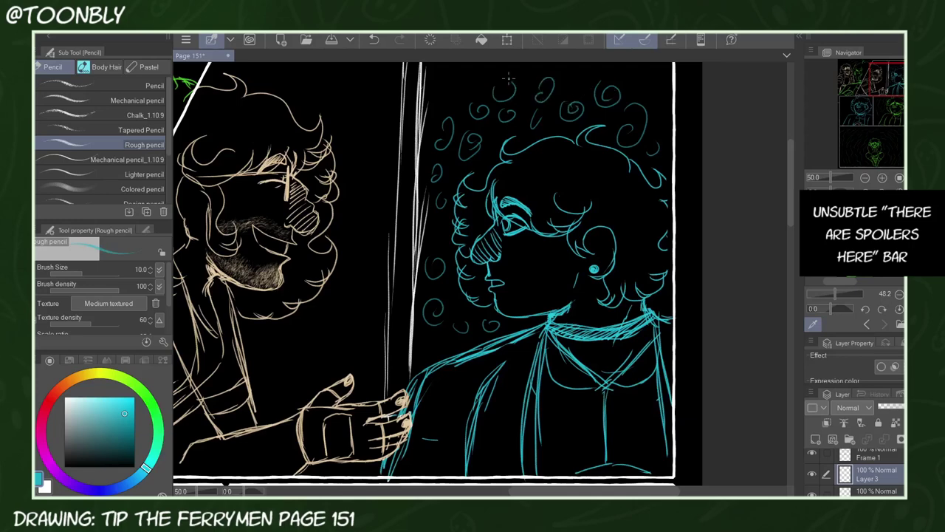
left_click_drag(901, 78, 856, 108)
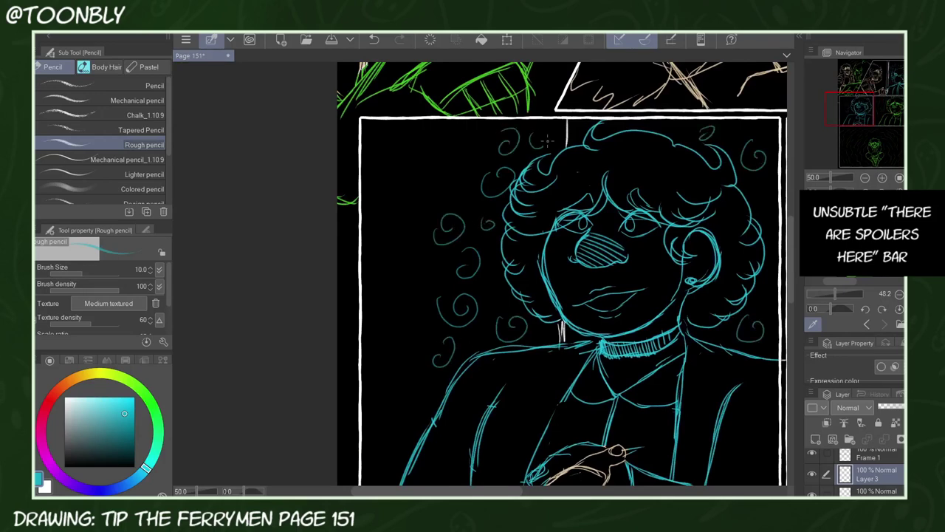
left_click_drag(883, 111, 869, 109)
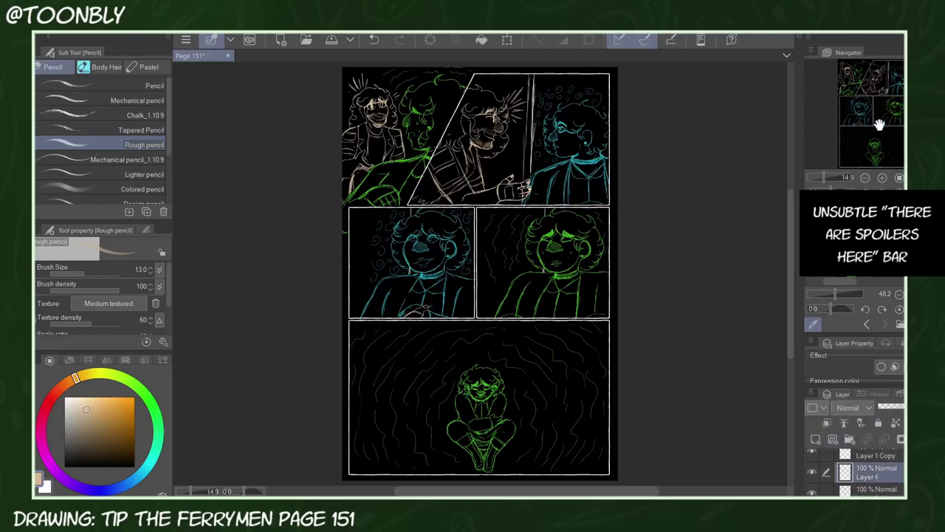
Shade the tan character's jacket in the top-left panel with the Rough crosshatch brush
left_click(885, 176)
left_click(884, 178)
left_click(884, 177)
left_click_drag(861, 89, 856, 73)
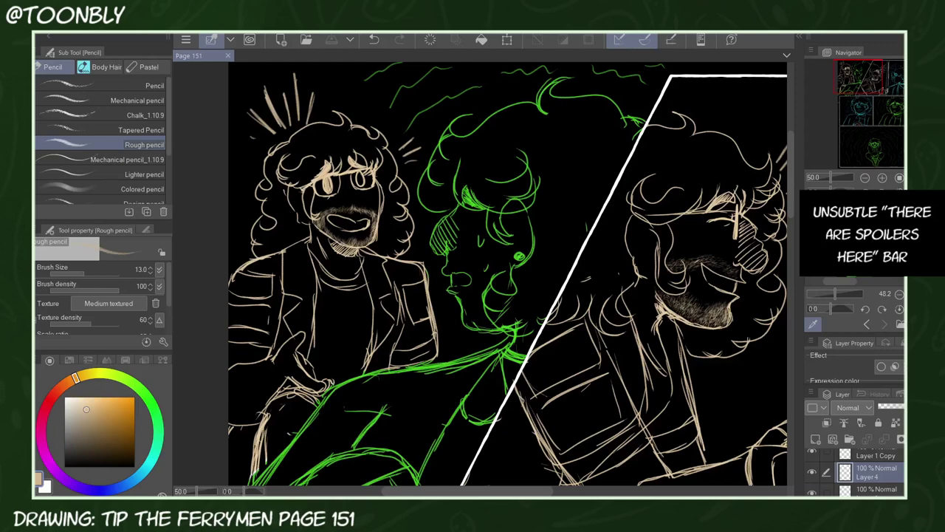
key("b")
left_click(151, 68)
mouse_move(229, 336)
left_mouse_down()
mouse_move(283, 338)
mouse_move(284, 322)
mouse_move(287, 337)
mouse_move(286, 281)
left_mouse_up()
mouse_move(285, 325)
left_mouse_down()
mouse_move(229, 303)
mouse_move(296, 244)
mouse_move(306, 266)
left_mouse_up()
mouse_move(369, 362)
left_mouse_down()
mouse_move(425, 328)
mouse_move(380, 285)
mouse_move(396, 270)
mouse_move(420, 275)
left_mouse_up()
Set the Rough crosshatch brush size to 95.5 and shade the tan character's jacket in the second top panel
left_click_drag(862, 88, 871, 95)
left_click(99, 273)
mouse_move(347, 392)
left_mouse_down()
mouse_move(369, 410)
mouse_move(399, 336)
mouse_move(366, 351)
mouse_move(469, 279)
mouse_move(425, 373)
mouse_move(487, 366)
mouse_move(491, 244)
mouse_move(520, 354)
mouse_move(539, 244)
mouse_move(476, 376)
mouse_move(480, 358)
left_mouse_up()
Sample green and shade the green character's hair with Rough crosshatch in the top-left and middle-right panels
mouse_move(870, 90)
left_mouse_down()
mouse_move(883, 105)
mouse_move(867, 119)
mouse_move(892, 90)
mouse_move(864, 83)
left_mouse_up()
left_click(409, 233, "alt")
left_click(375, 43)
left_click_drag(441, 248, 515, 166)
left_click_drag(864, 78, 857, 72)
mouse_move(488, 223)
left_mouse_down()
mouse_move(484, 259)
mouse_move(522, 234)
mouse_move(565, 242)
mouse_move(565, 185)
mouse_move(599, 171)
mouse_move(672, 187)
mouse_move(627, 249)
mouse_move(650, 242)
mouse_move(589, 297)
mouse_move(586, 231)
mouse_move(627, 244)
mouse_move(607, 312)
mouse_move(576, 358)
left_mouse_up()
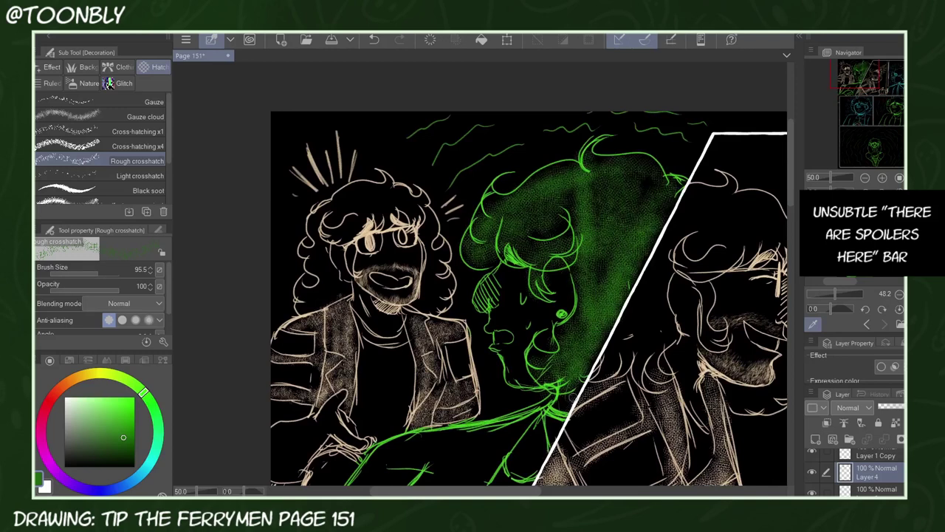
left_click_drag(865, 76, 887, 94)
mouse_move(455, 310)
left_mouse_down()
mouse_move(458, 321)
mouse_move(487, 193)
mouse_move(543, 181)
mouse_move(602, 188)
mouse_move(652, 257)
mouse_move(627, 292)
mouse_move(635, 362)
mouse_move(683, 281)
mouse_move(610, 182)
mouse_move(659, 273)
mouse_move(637, 343)
mouse_move(630, 240)
mouse_move(475, 237)
left_mouse_up()
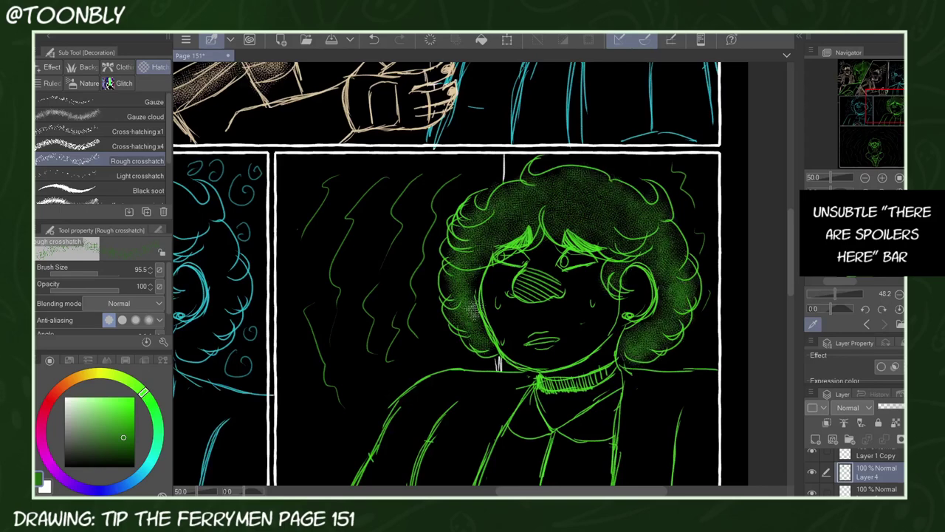
Lasso the middle-right character's hair shading, copy and paste it, and move the copy onto the middle-left character's hair
left_click(865, 178)
key("m")
mouse_move(881, 100)
left_mouse_down()
mouse_move(864, 133)
mouse_move(876, 109)
left_mouse_up()
mouse_move(502, 185)
left_mouse_down()
mouse_move(524, 325)
mouse_move(494, 186)
left_mouse_up()
key("ctrl+c")
key("ctrl+v")
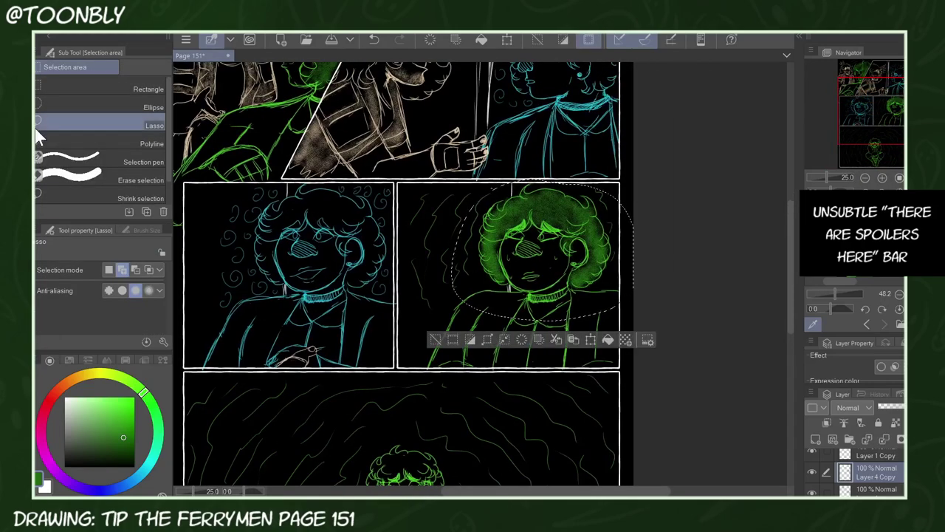
key("k")
left_click_drag(564, 230, 346, 243)
key("ctrl+d")
Recolour the pasted hair shading cyan with a filled clipping layer and merge it down into Layer 4
left_click(817, 440)
left_click(827, 423)
right_click(311, 298)
left_click(885, 179)
left_click(881, 177)
left_click(854, 107)
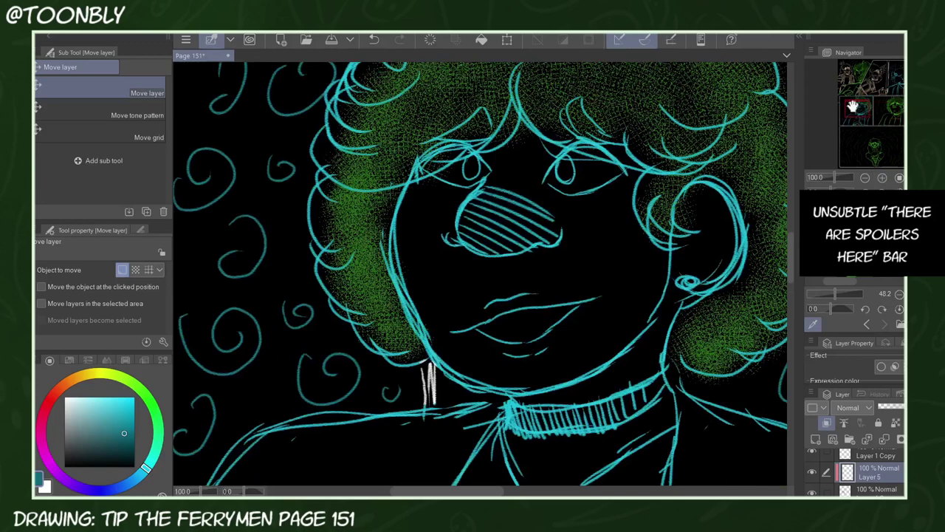
key("g")
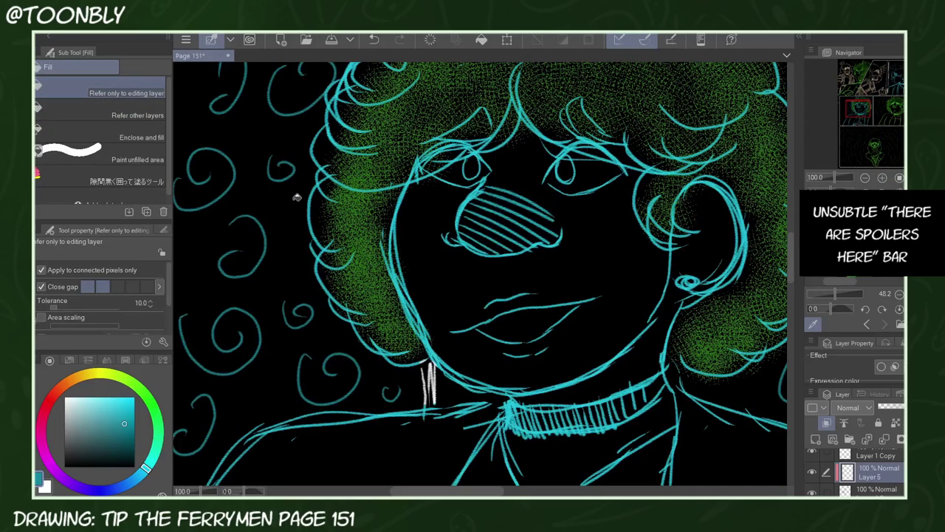
left_click(886, 443)
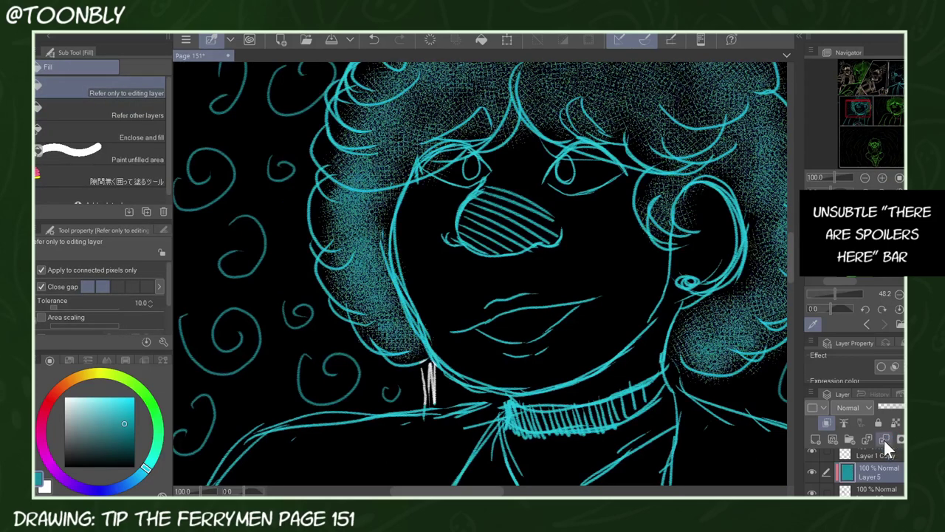
left_click(884, 438)
left_click(865, 178)
left_click(866, 178)
left_click(866, 178)
left_click_drag(871, 111, 888, 72)
left_click(886, 441)
Shade the cyan character's hair in the top-right panel with cyan Rough crosshatch
scroll(884, 471, "down", 2)
left_click(883, 177)
left_click(884, 177)
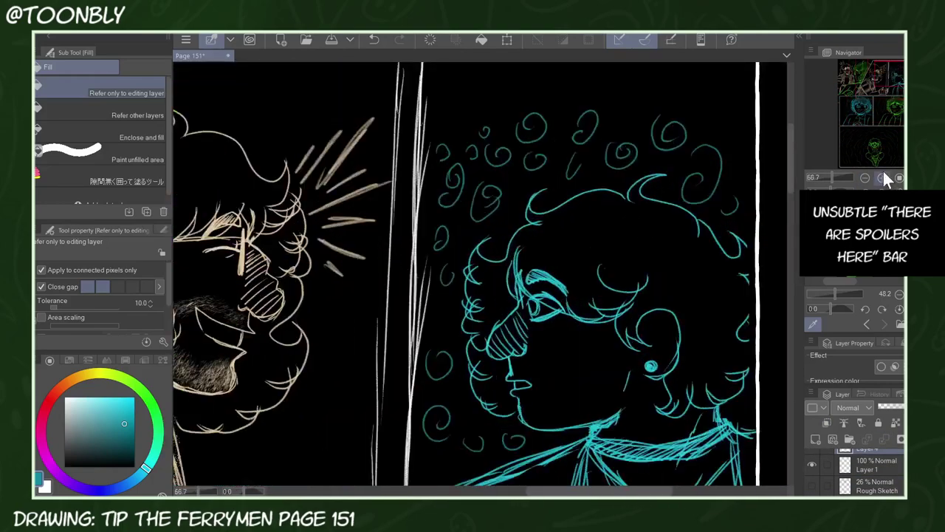
key("b")
left_click_drag(483, 370, 501, 376)
mouse_move(485, 304)
left_mouse_down()
mouse_move(489, 271)
mouse_move(477, 339)
left_mouse_up()
mouse_move(511, 253)
left_mouse_down()
mouse_move(526, 269)
mouse_move(583, 222)
mouse_move(635, 211)
mouse_move(672, 214)
mouse_move(698, 235)
mouse_move(687, 295)
mouse_move(691, 398)
mouse_move(738, 340)
mouse_move(743, 278)
mouse_move(638, 317)
mouse_move(698, 370)
mouse_move(480, 391)
mouse_move(513, 405)
left_mouse_up()
Sample green, shade the crouching figure's hair in the bottom panel with Rough crosshatch, and save the page
left_click_drag(879, 81, 856, 168)
left_click(526, 285, "alt")
mouse_move(517, 270)
left_mouse_down()
mouse_move(511, 257)
mouse_move(533, 260)
left_mouse_up()
mouse_move(576, 257)
left_mouse_down()
mouse_move(613, 276)
mouse_move(532, 221)
mouse_move(469, 292)
mouse_move(503, 295)
mouse_move(517, 207)
mouse_move(620, 258)
mouse_move(650, 296)
left_mouse_up()
key("ctrl+0")
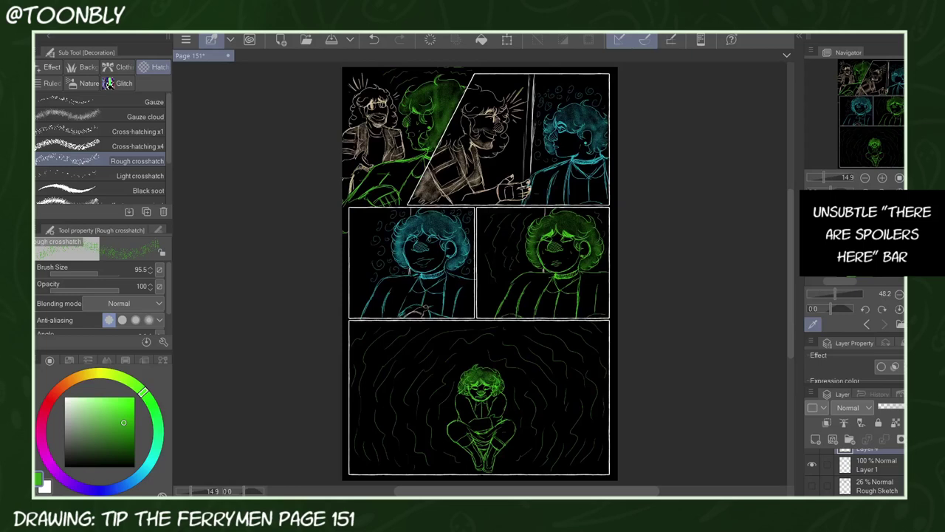
left_click(329, 40)
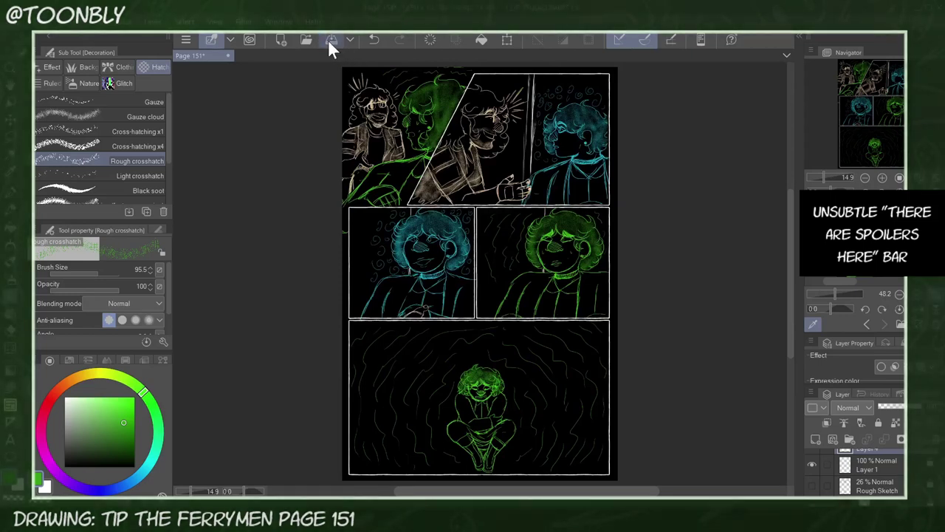